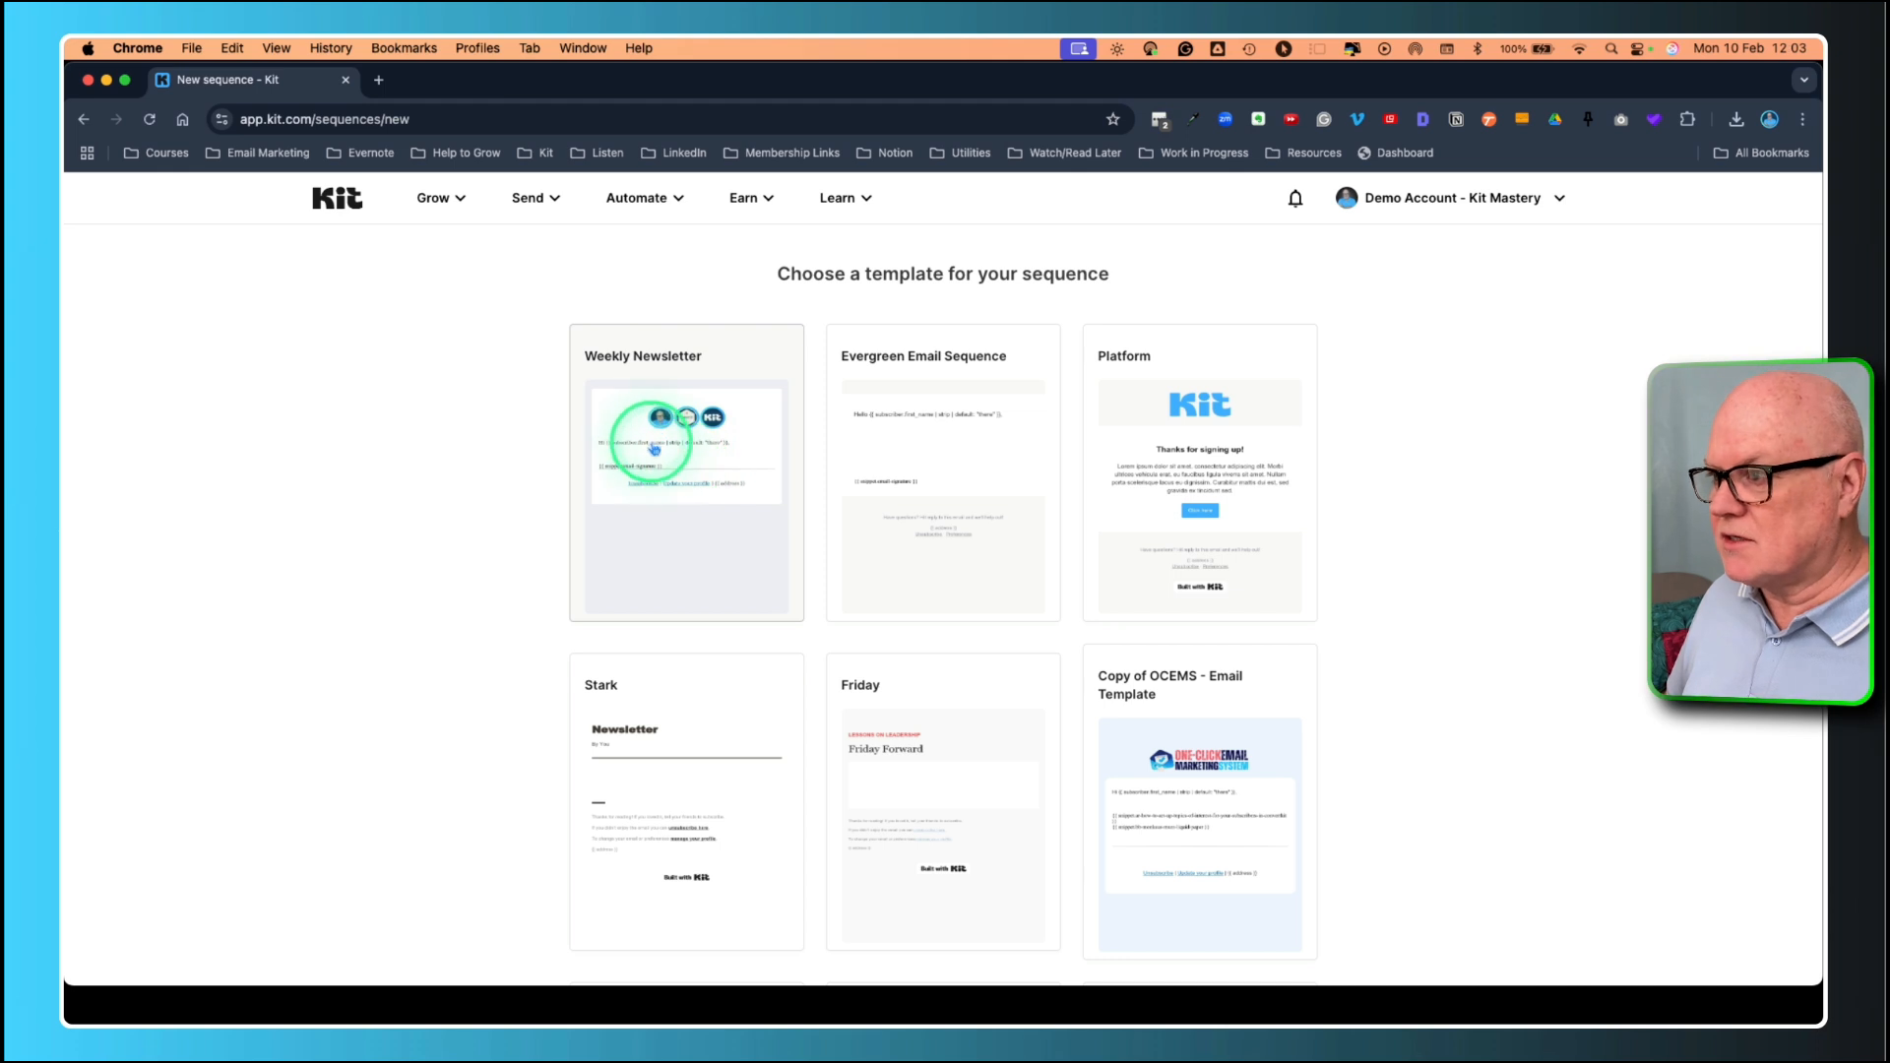
# Create the sequence from the Weekly Newsletter template and add four more emails to it.
pyautogui.click(681, 475)
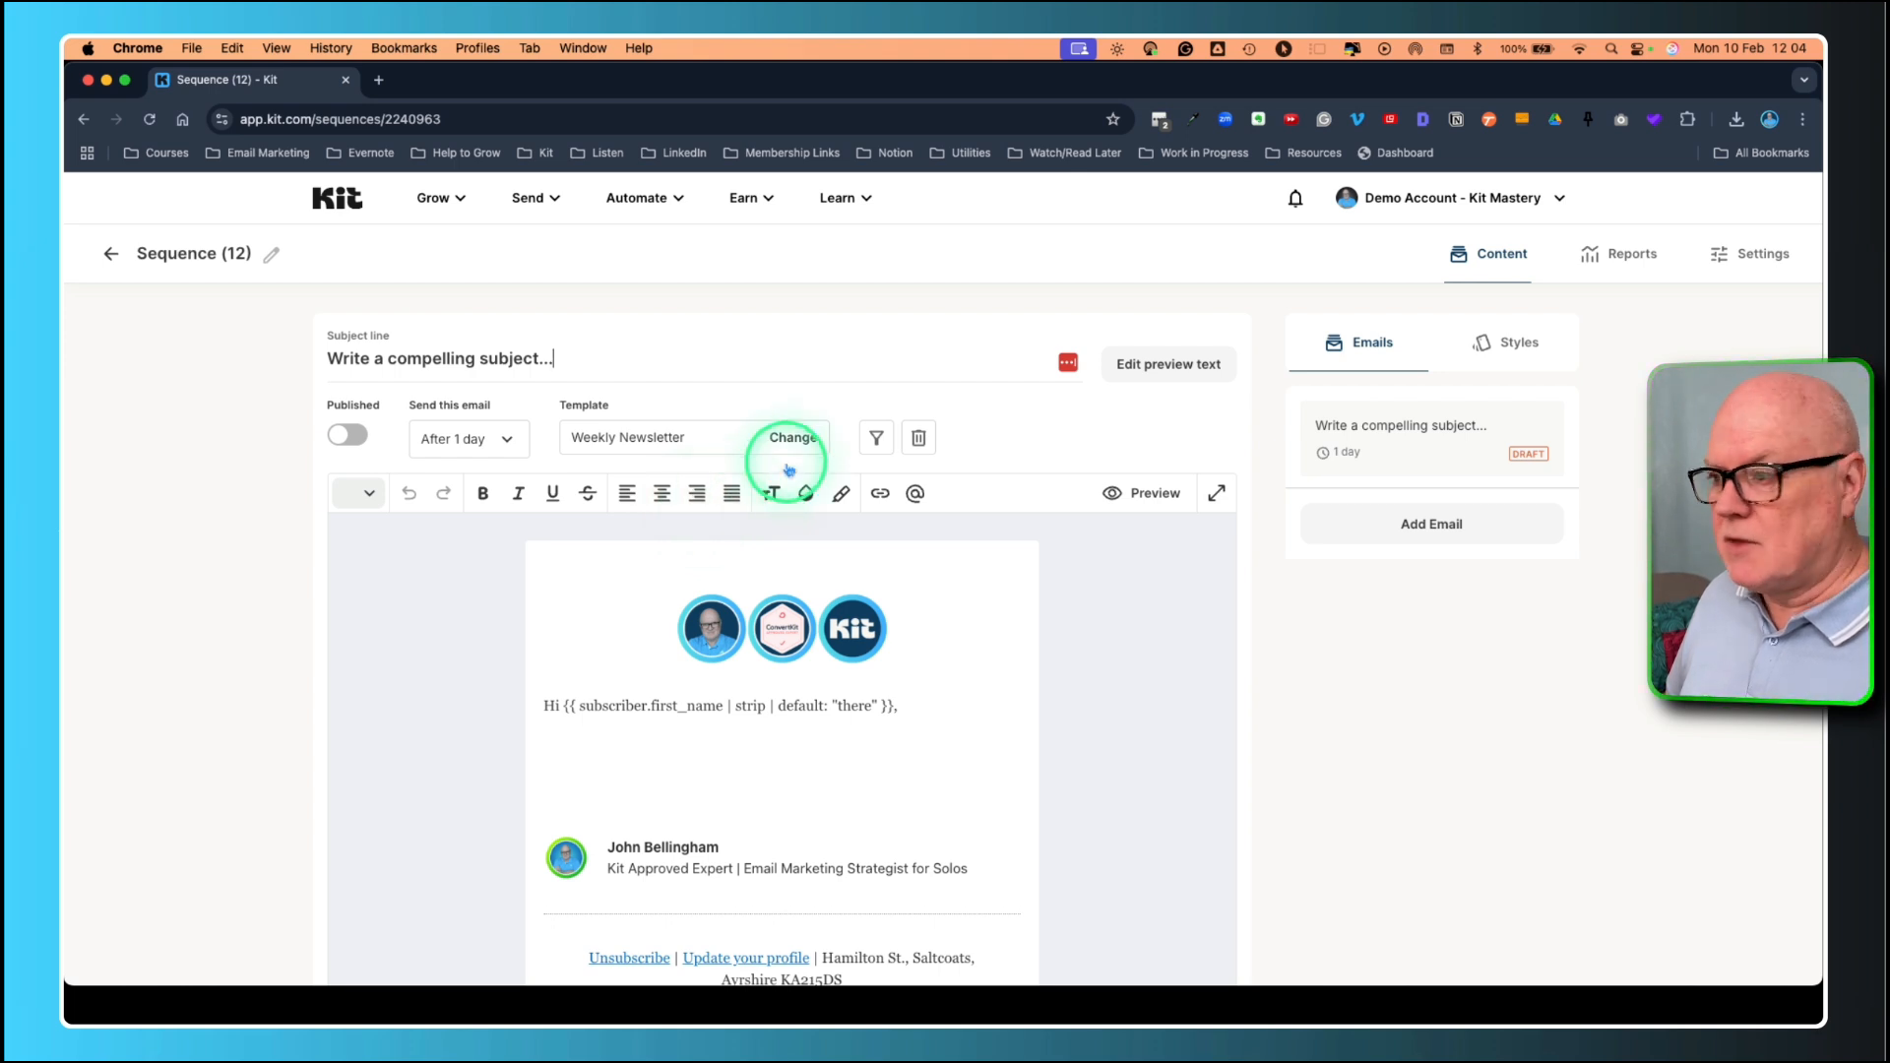
pyautogui.click(554, 359)
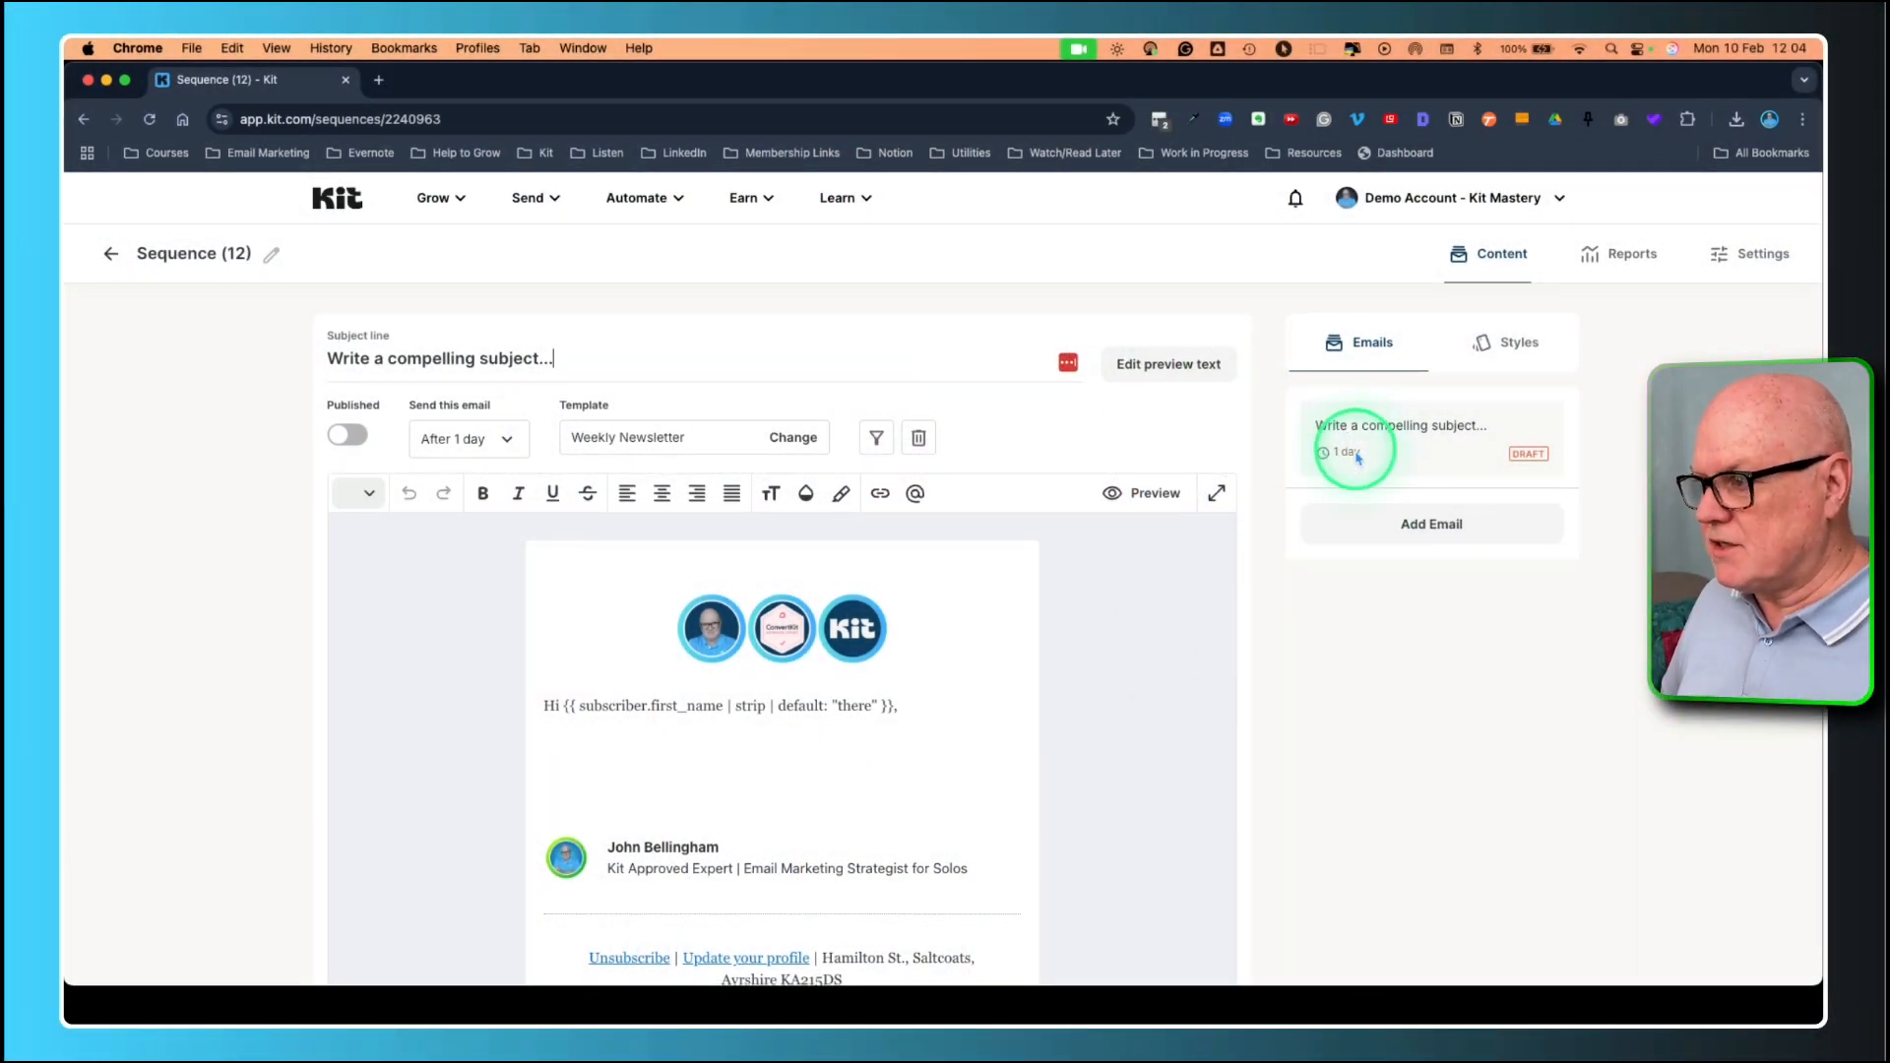
pyautogui.click(1418, 525)
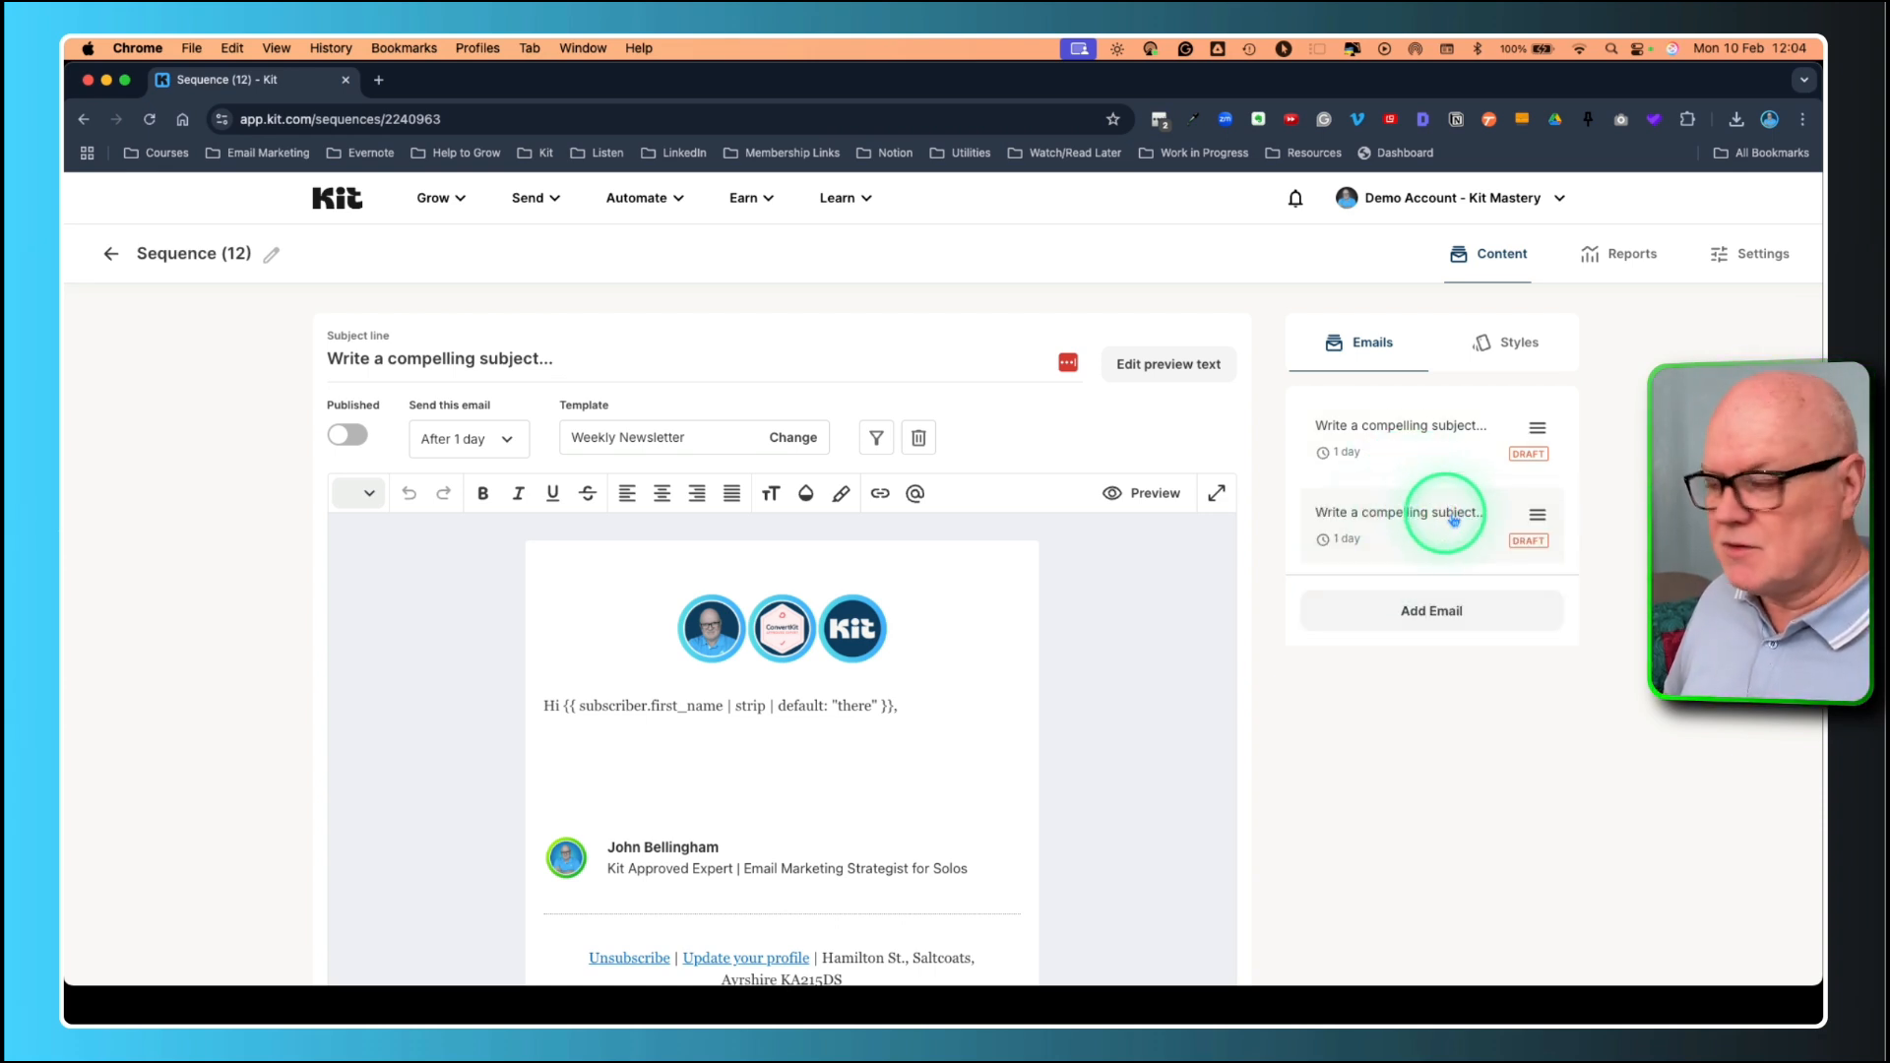
pyautogui.click(1415, 608)
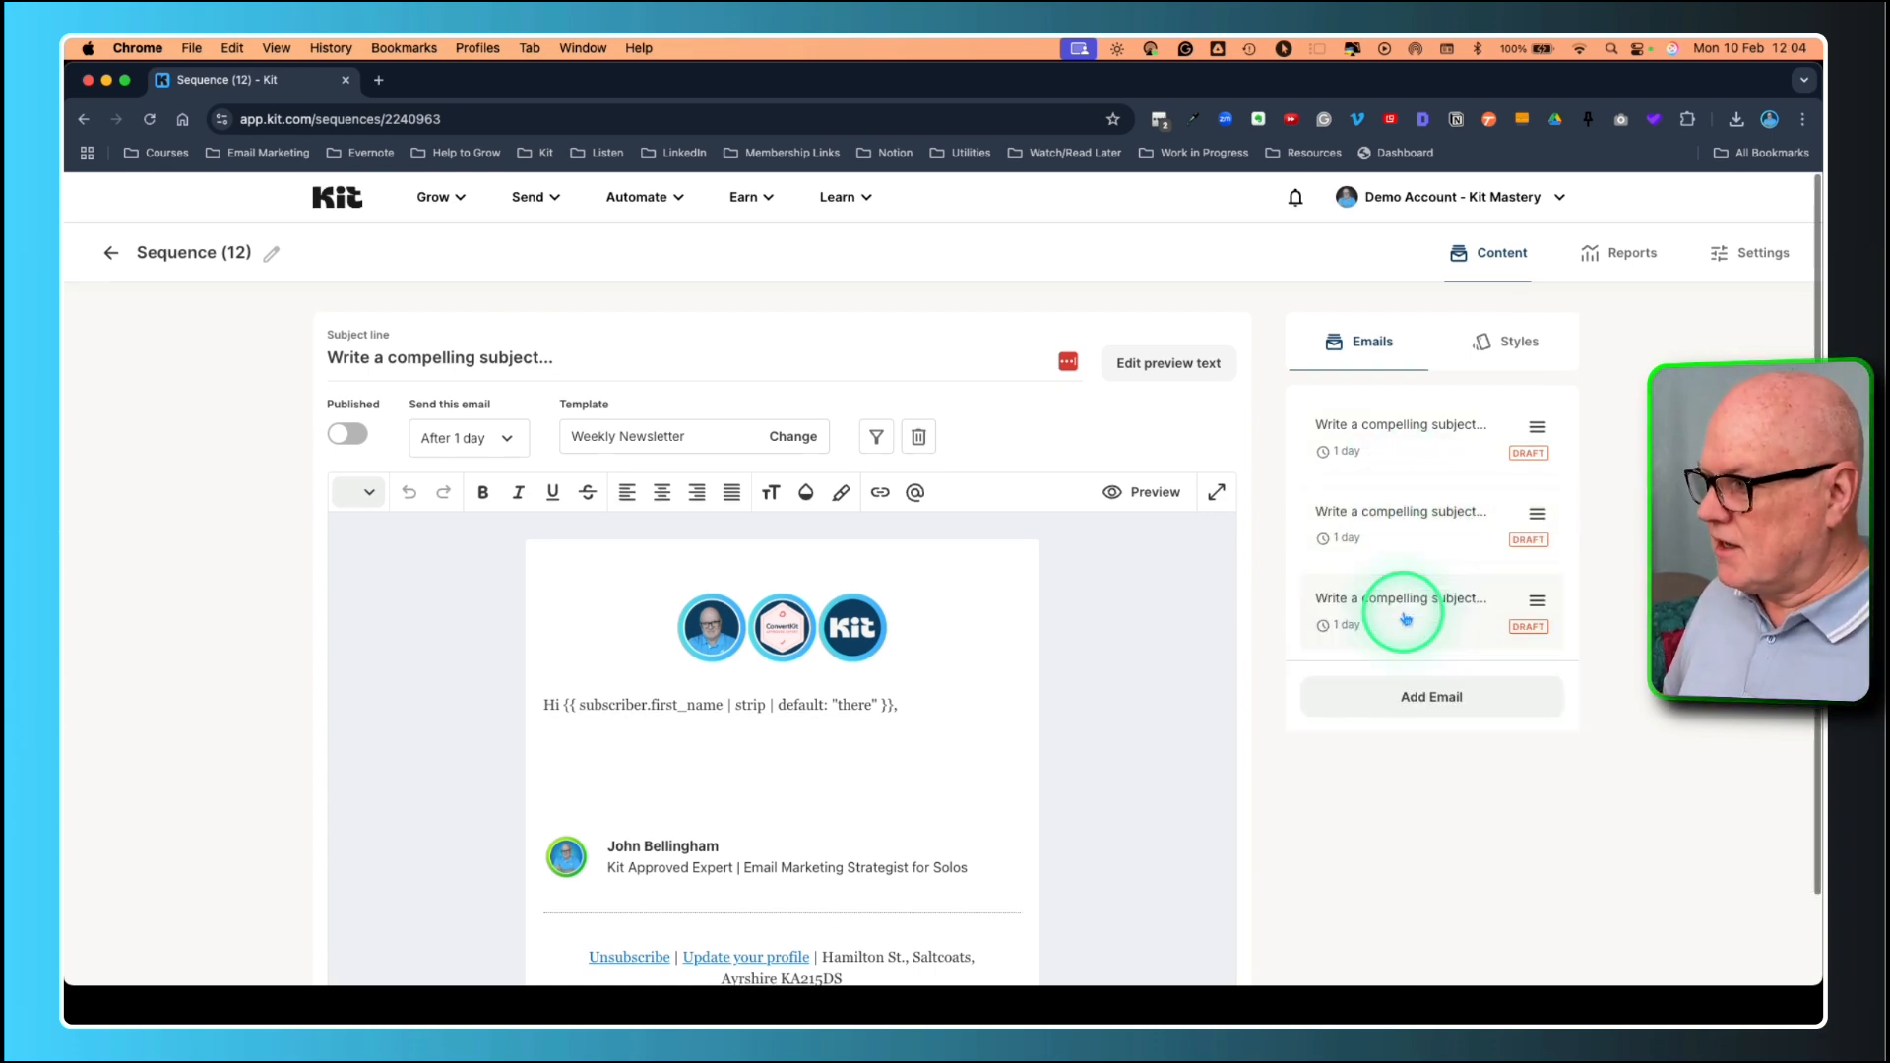
pyautogui.click(1425, 701)
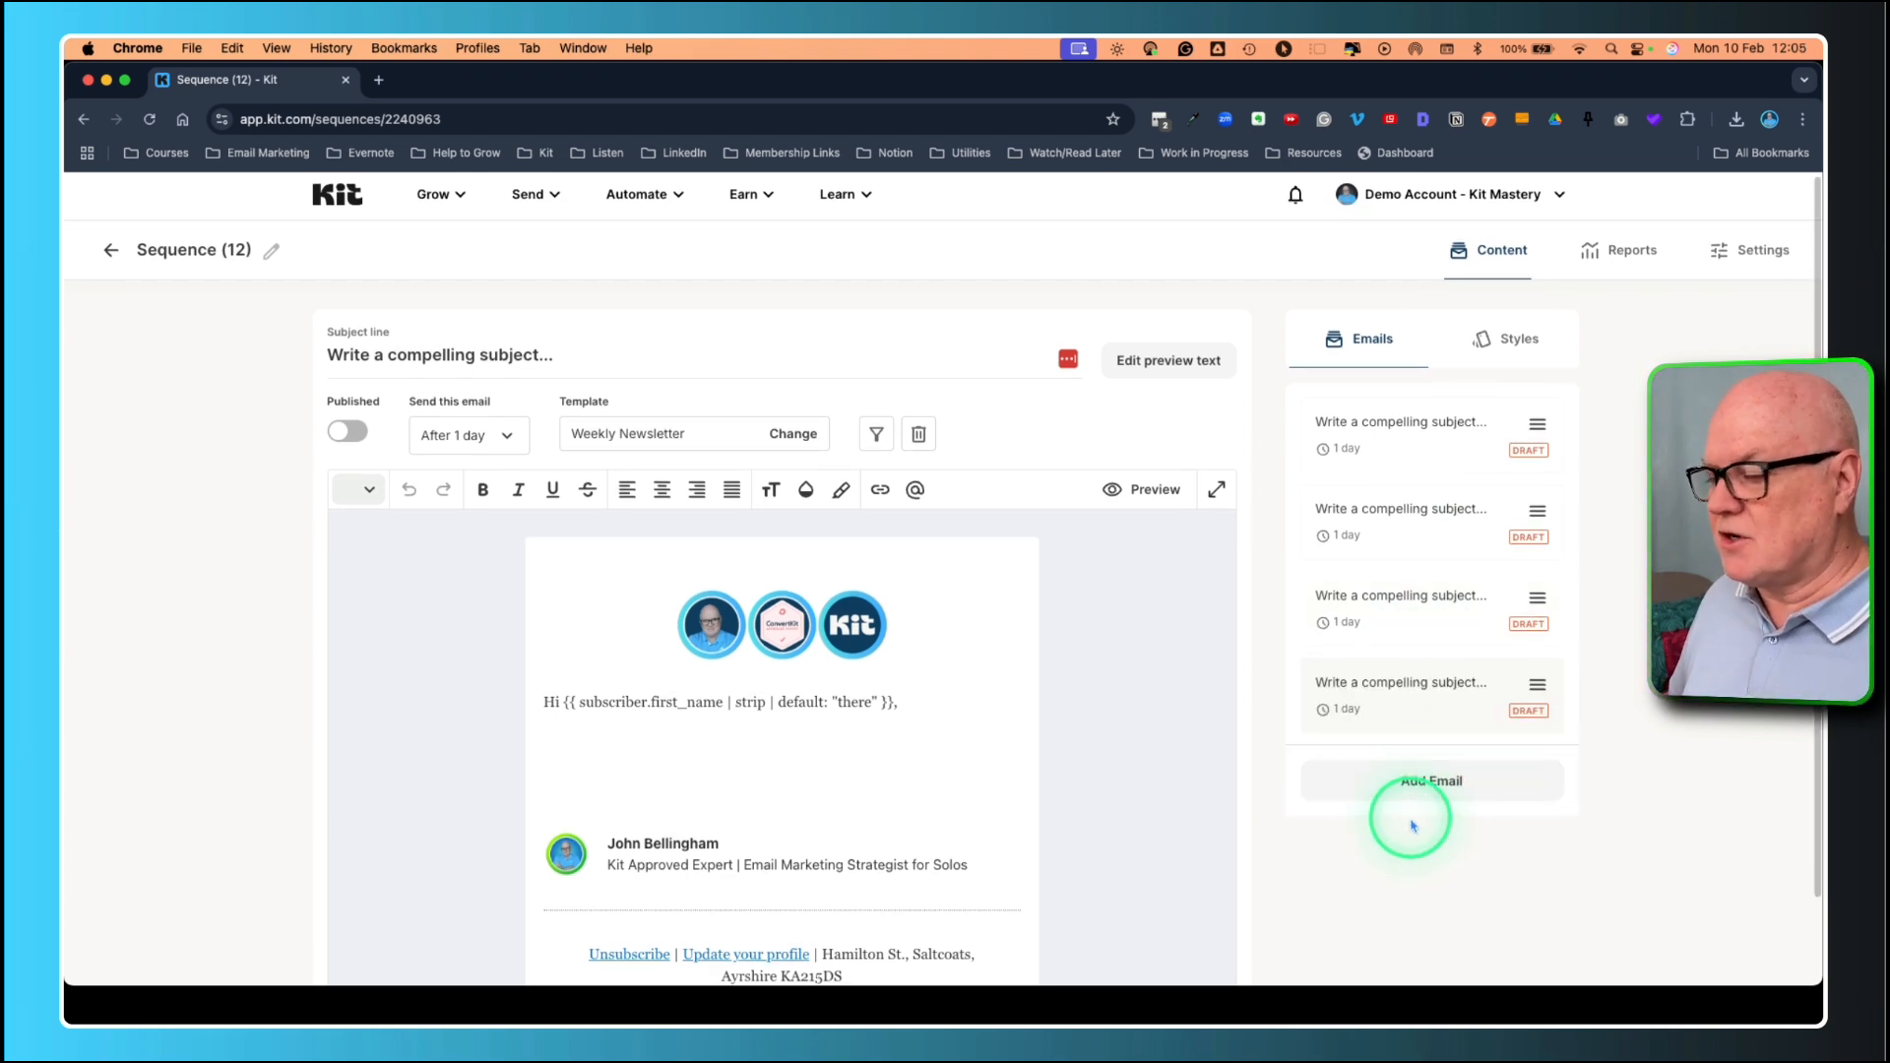
pyautogui.click(1415, 786)
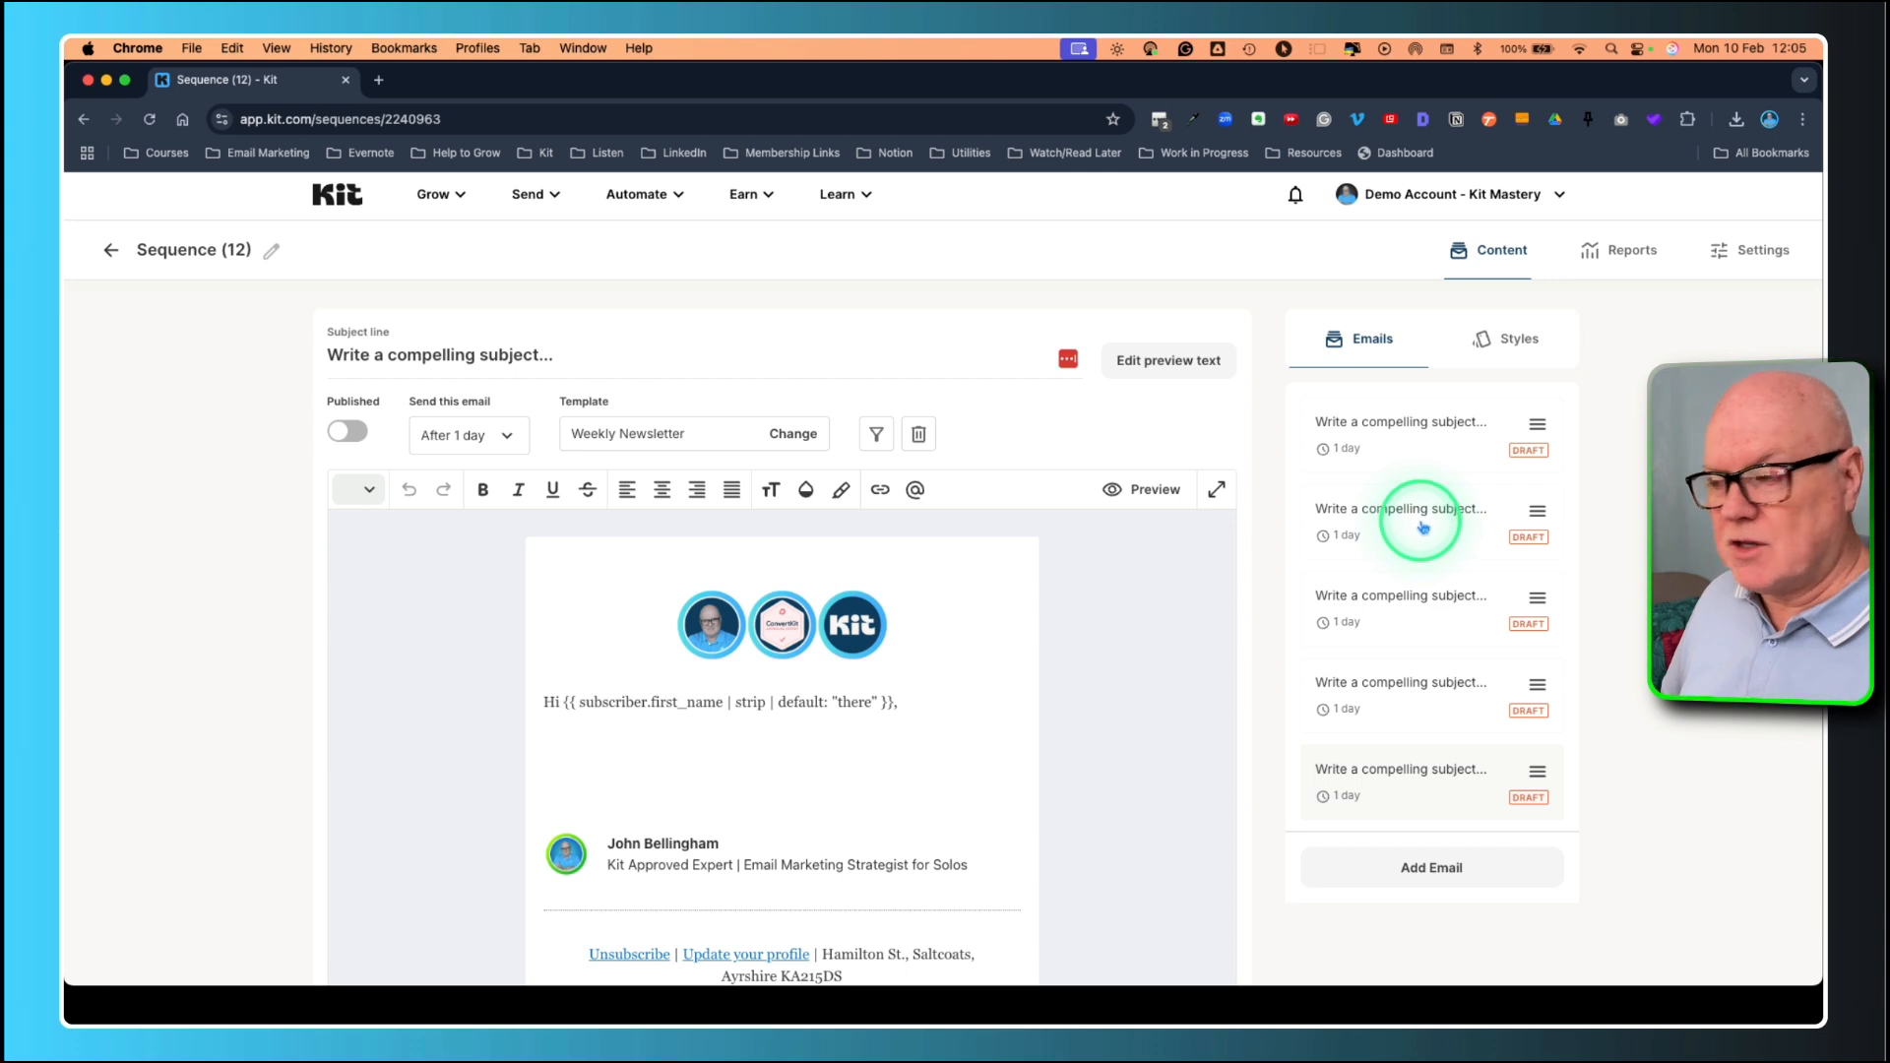
# Open the first email in the sequence and rename the sequence "Weekley Email Tips".
pyautogui.scroll(-2, 1355, 610)
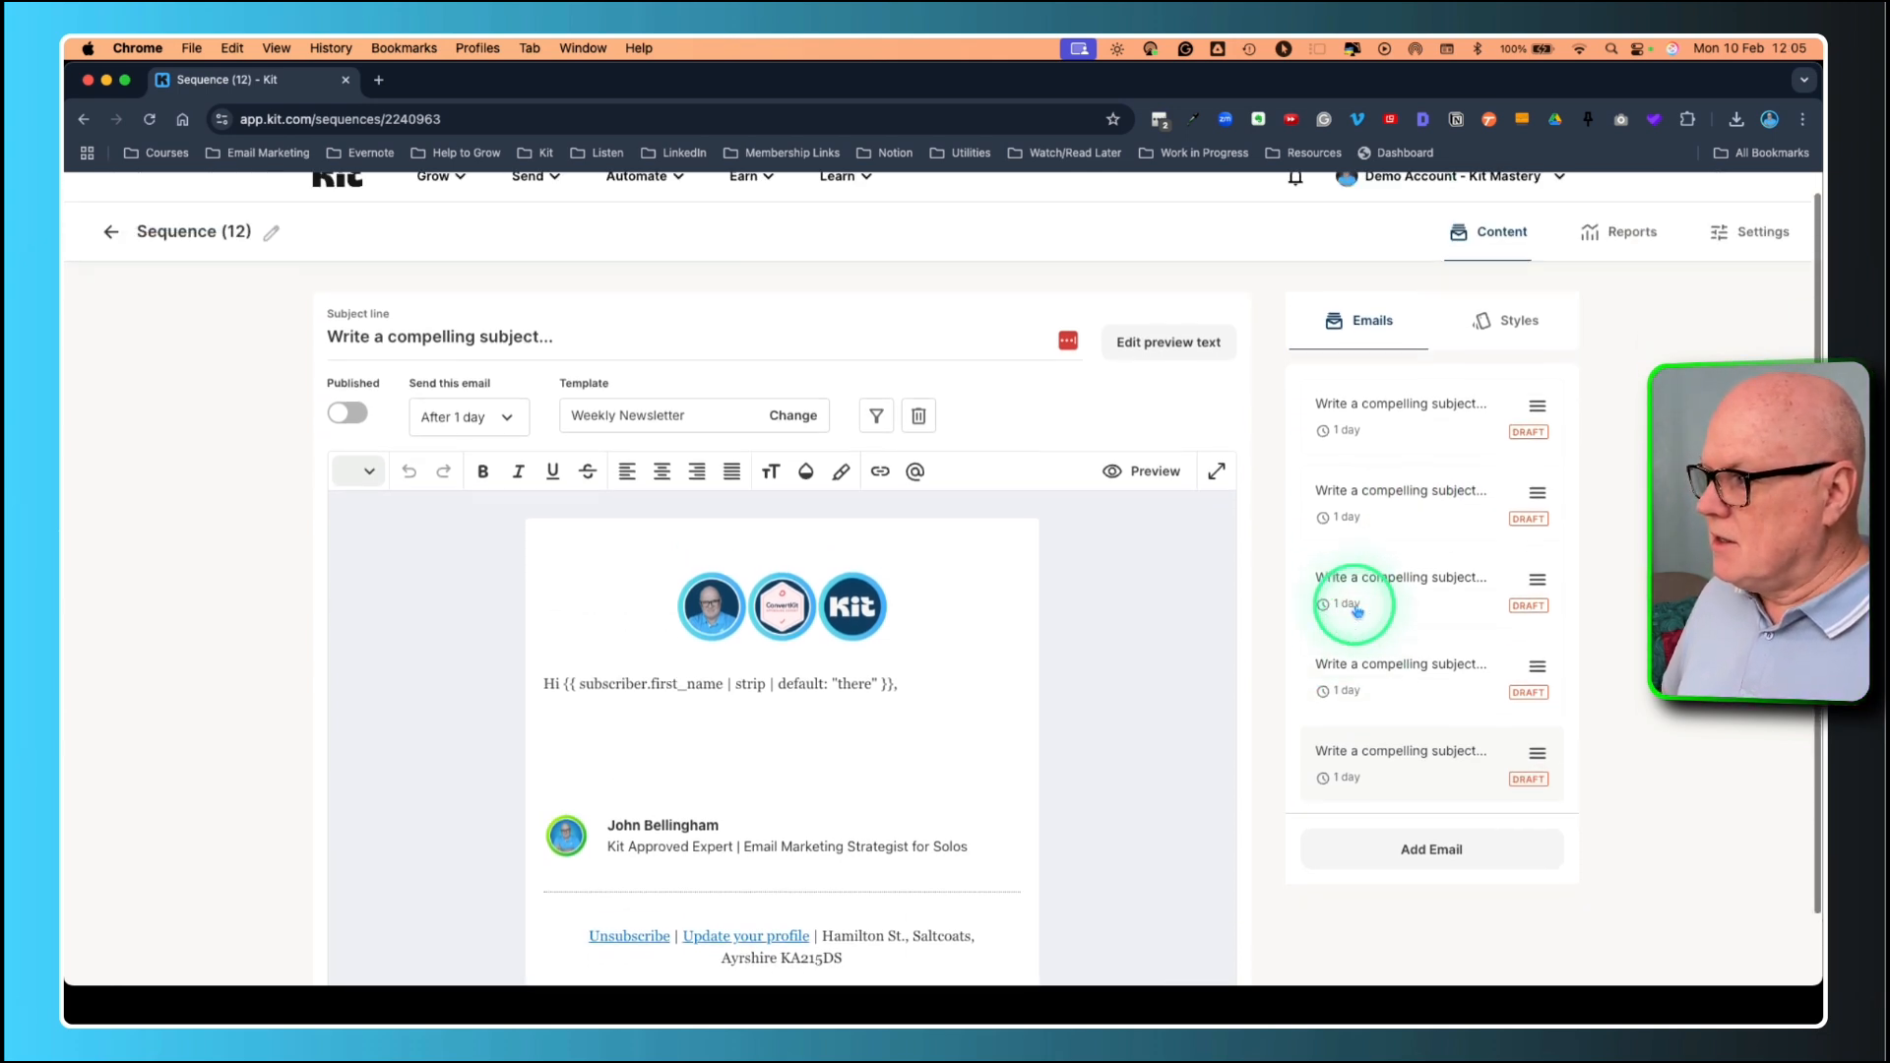
pyautogui.scroll(2, 1532, 535)
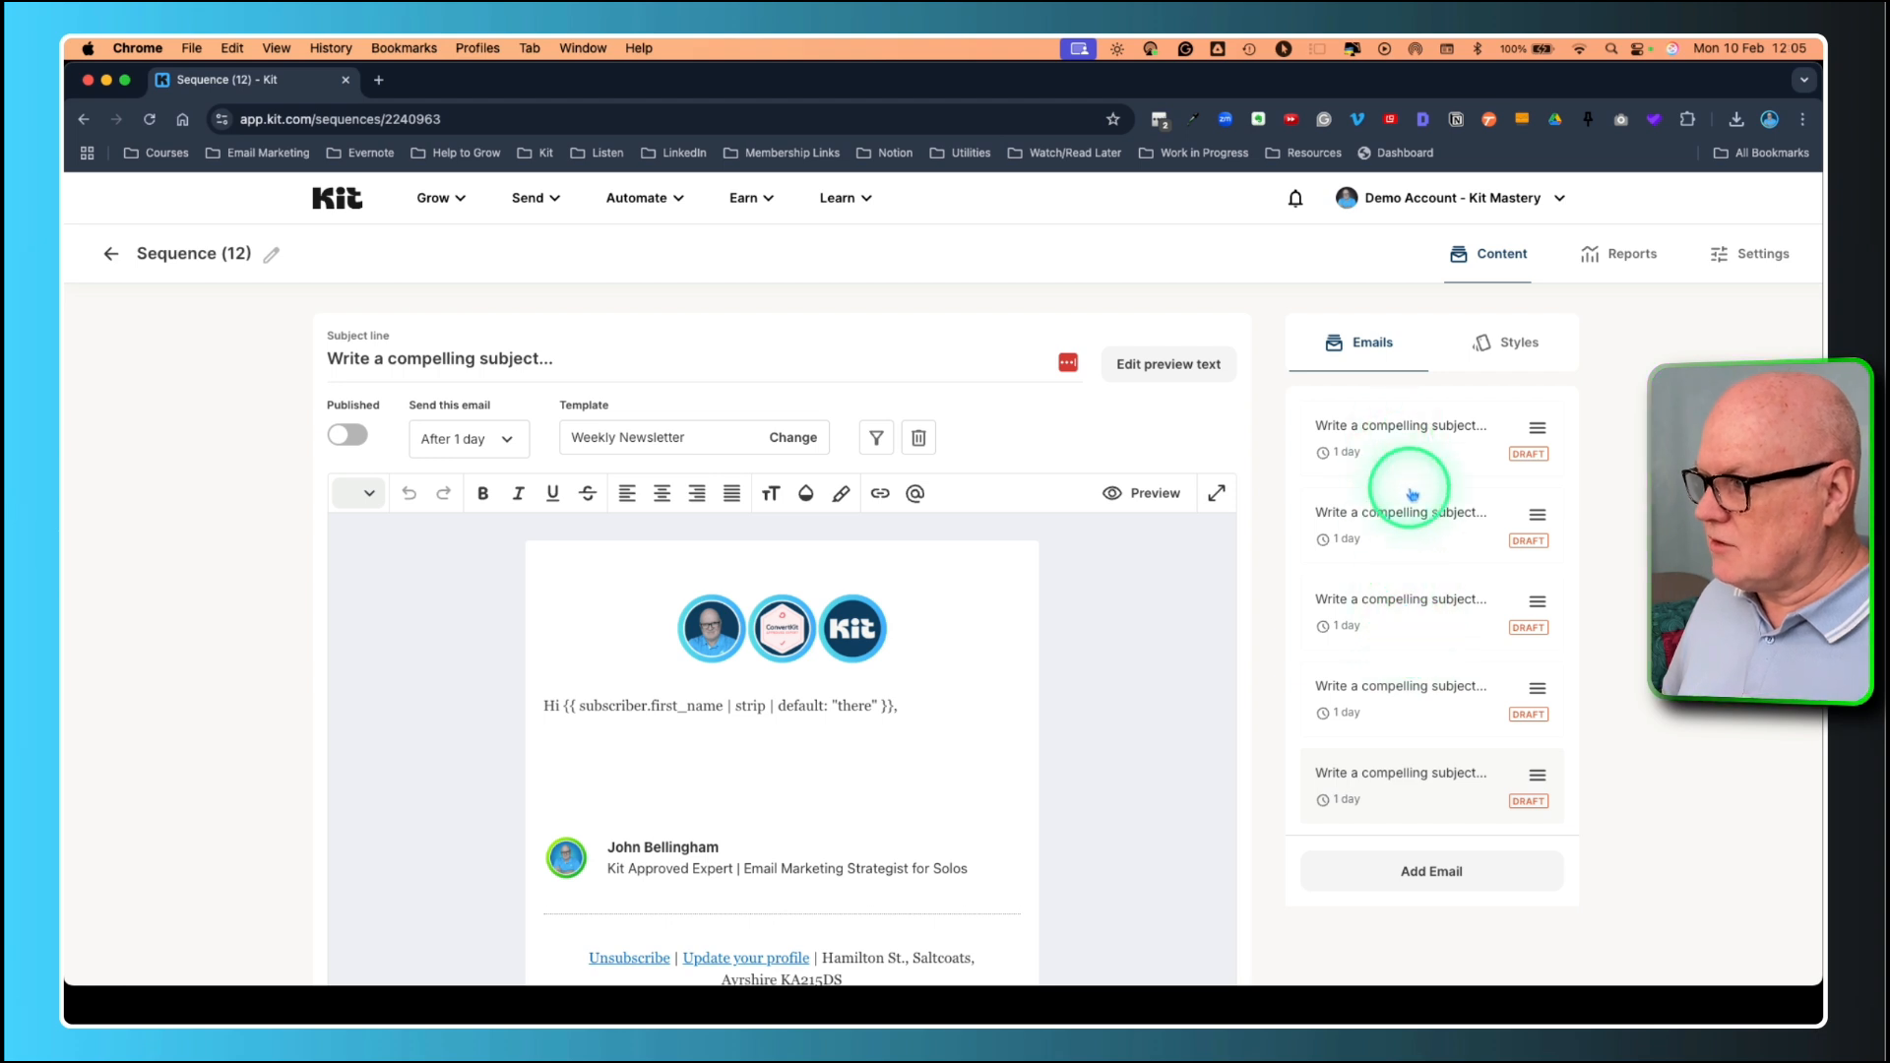
pyautogui.click(1408, 442)
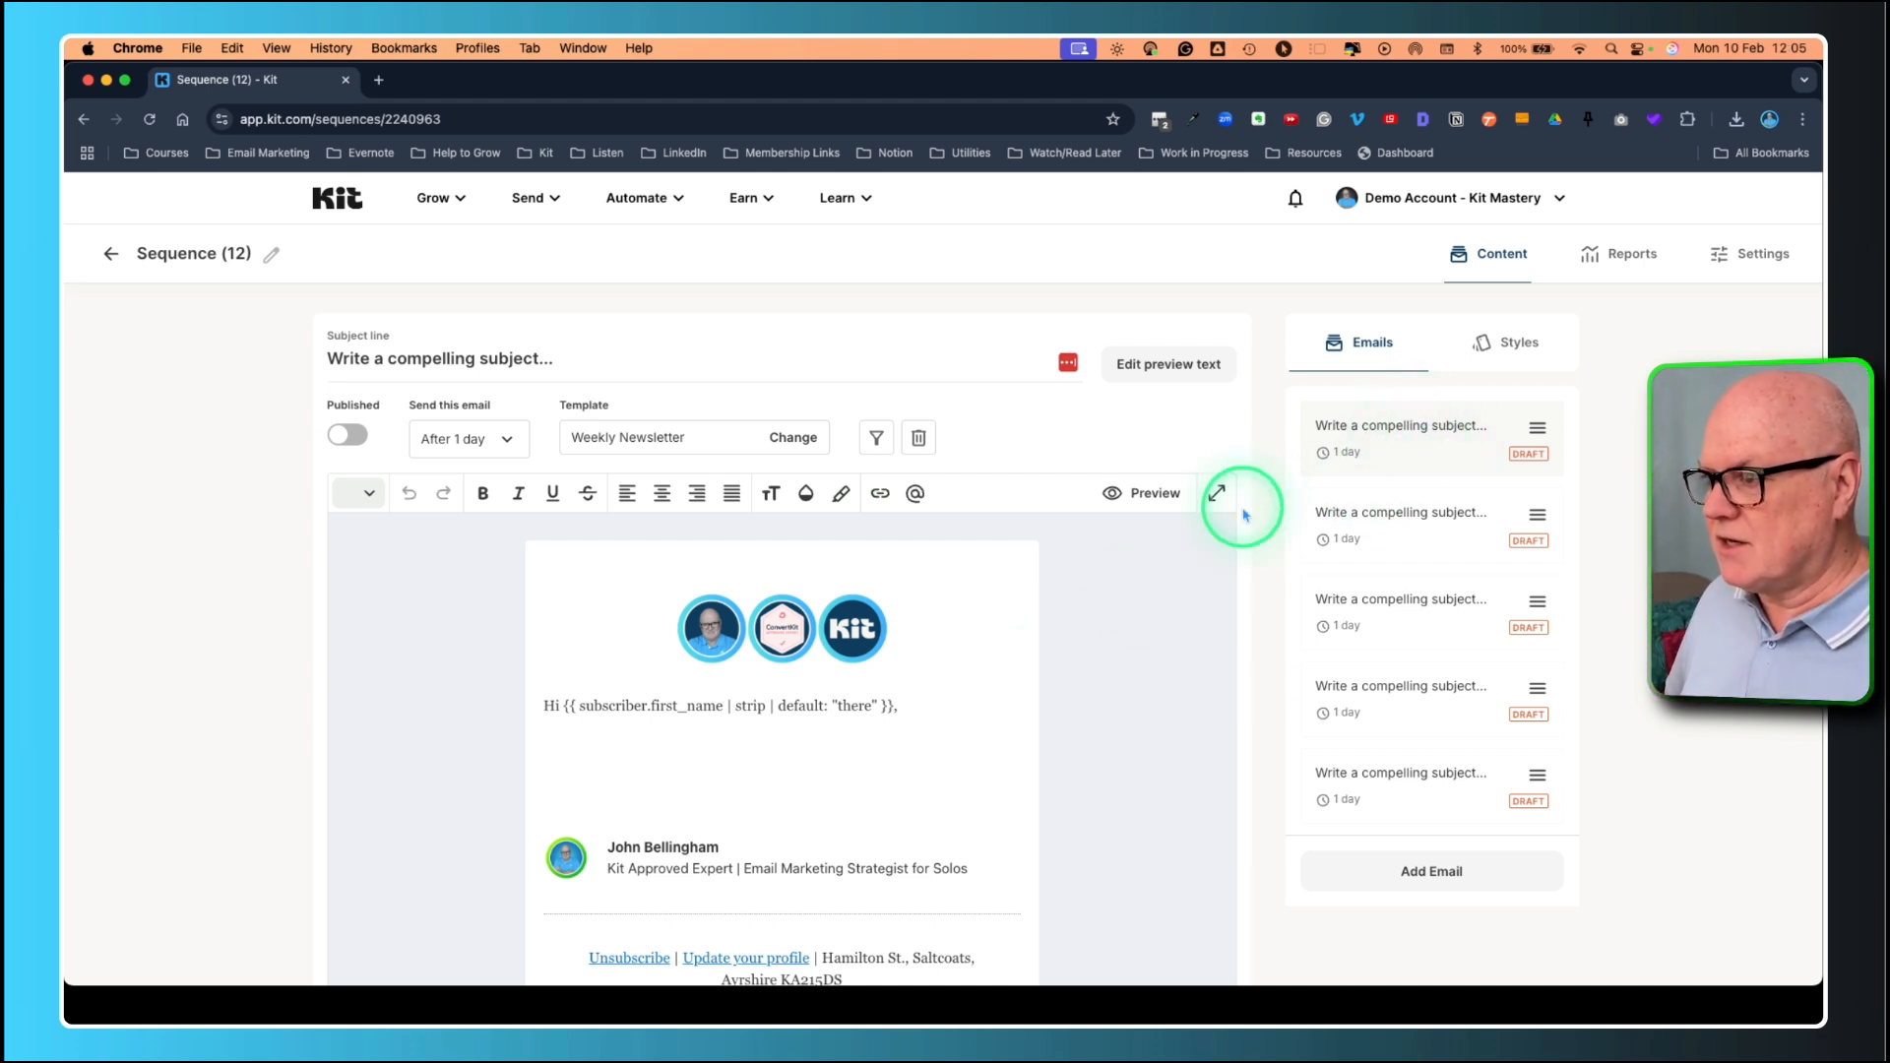
pyautogui.scroll(-2, 718, 519)
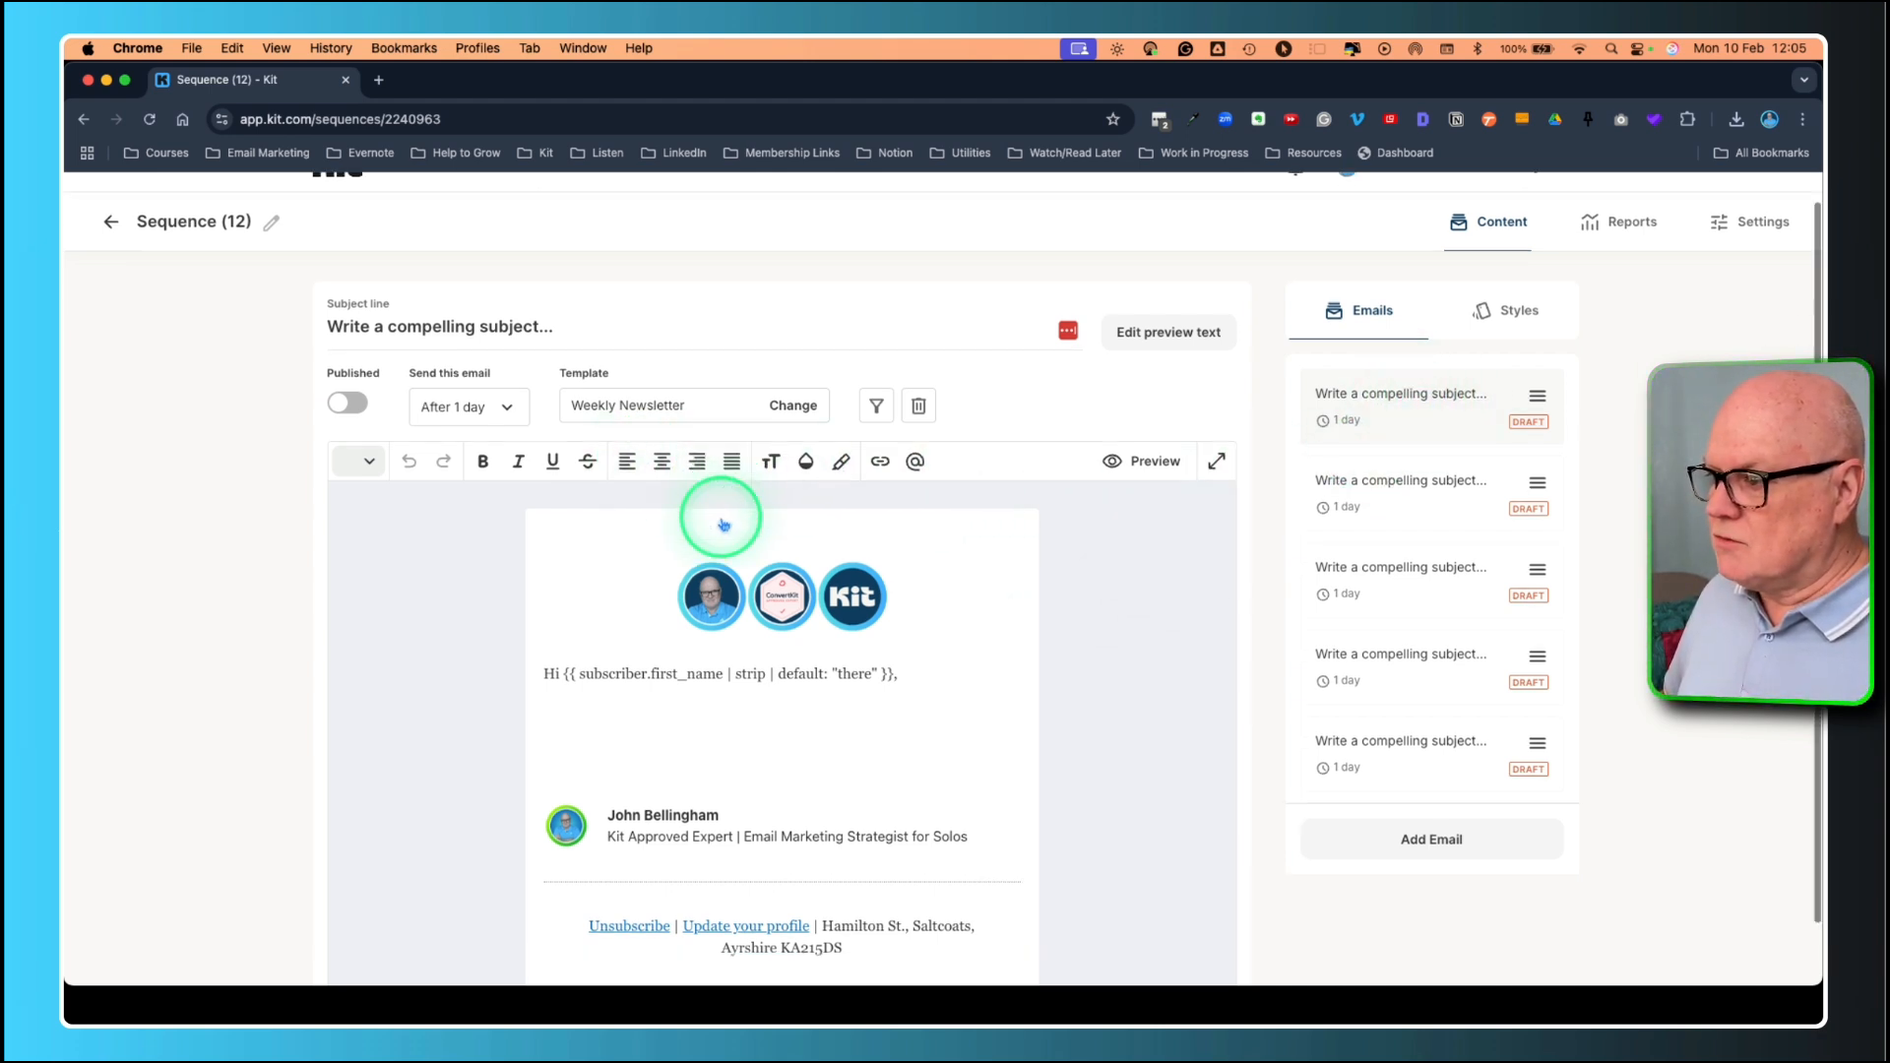
pyautogui.scroll(2, 724, 525)
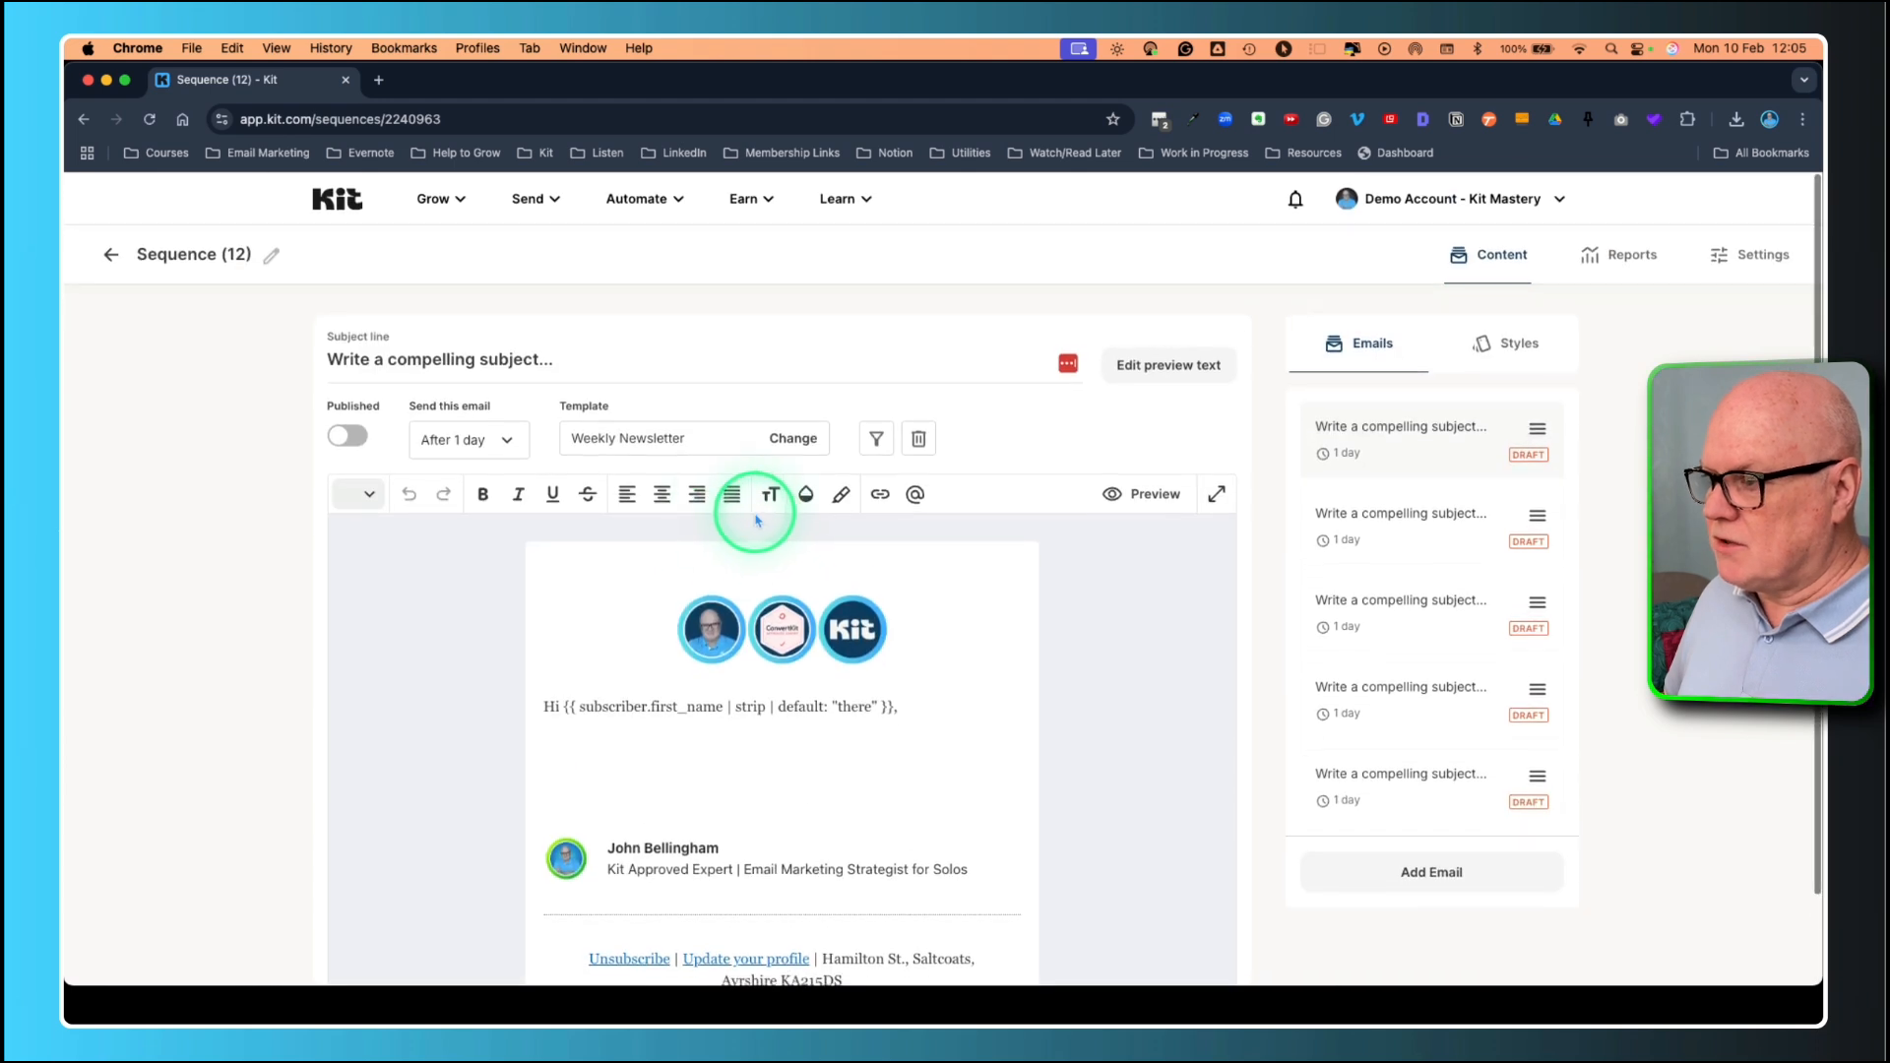
pyautogui.click(268, 257)
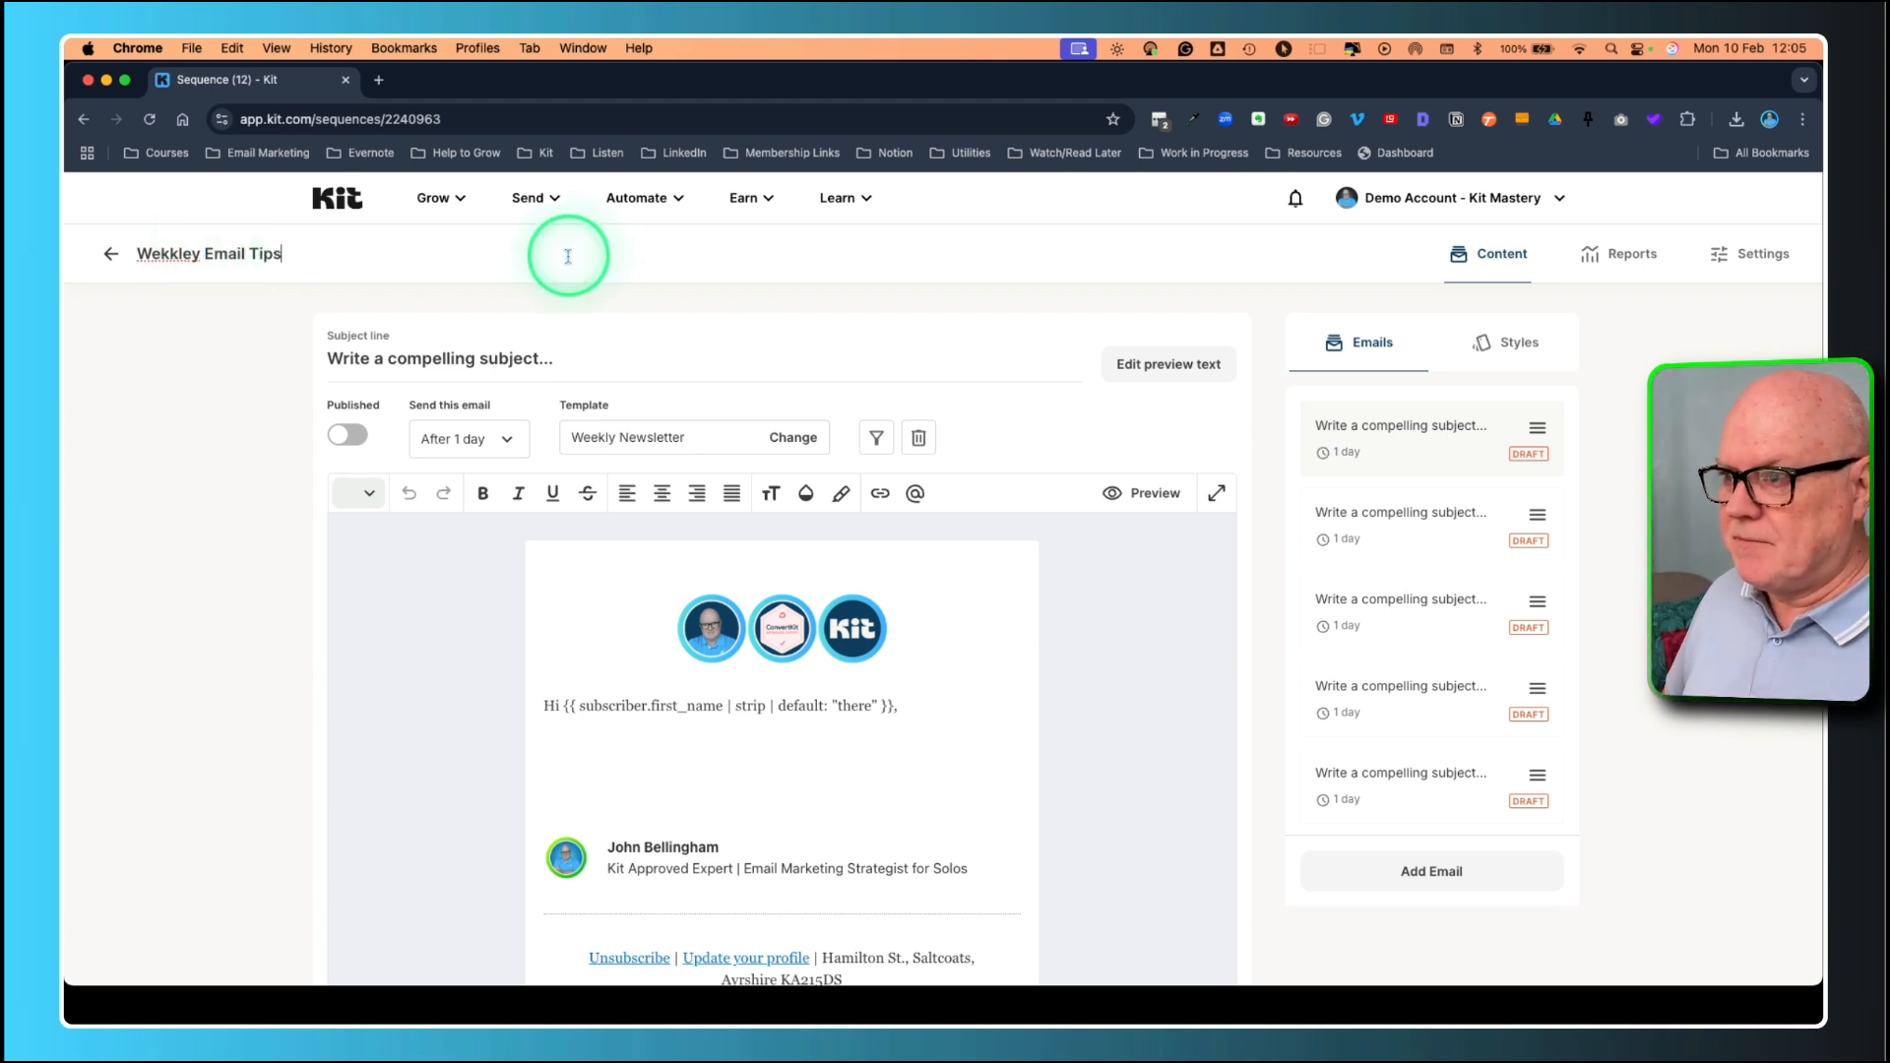
pyautogui.click(171, 254)
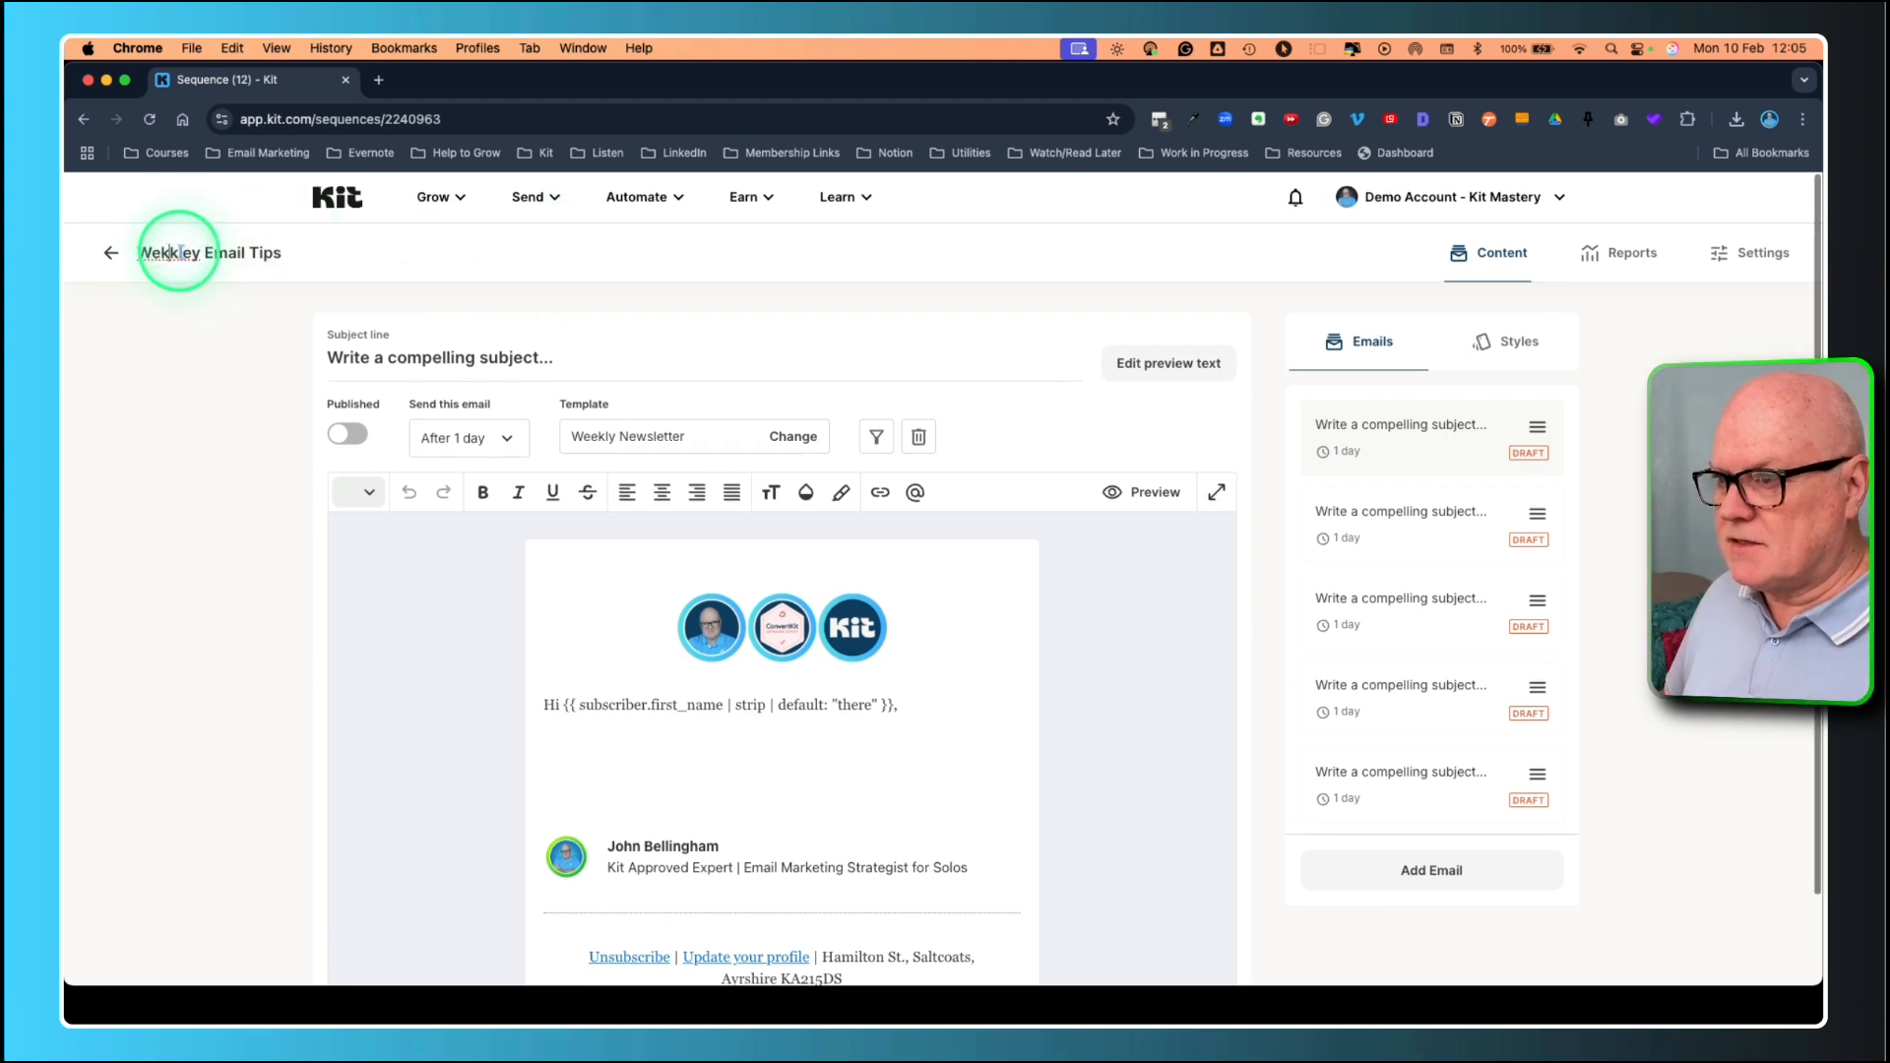
pyautogui.press('BackSpace')
pyautogui.write('e')
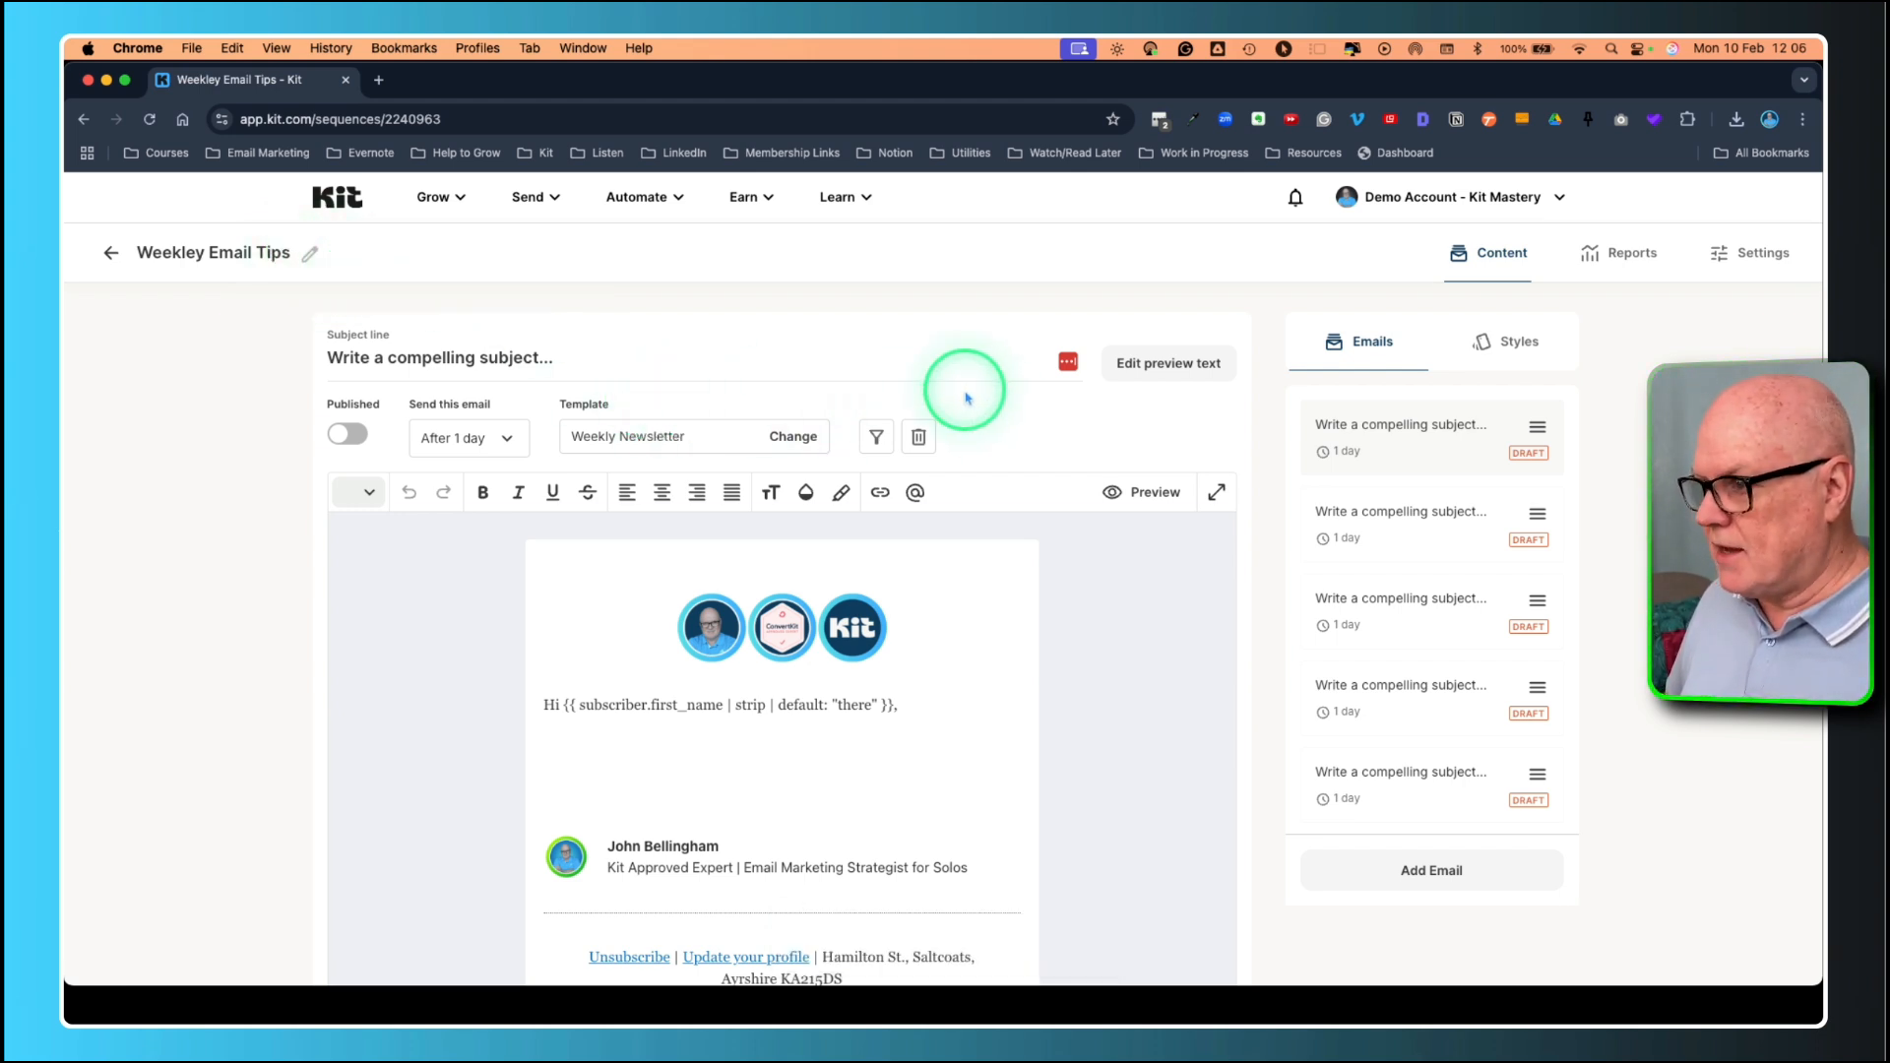
# Set the first email to send immediately, leaving all weekdays enabled.
pyautogui.click(509, 446)
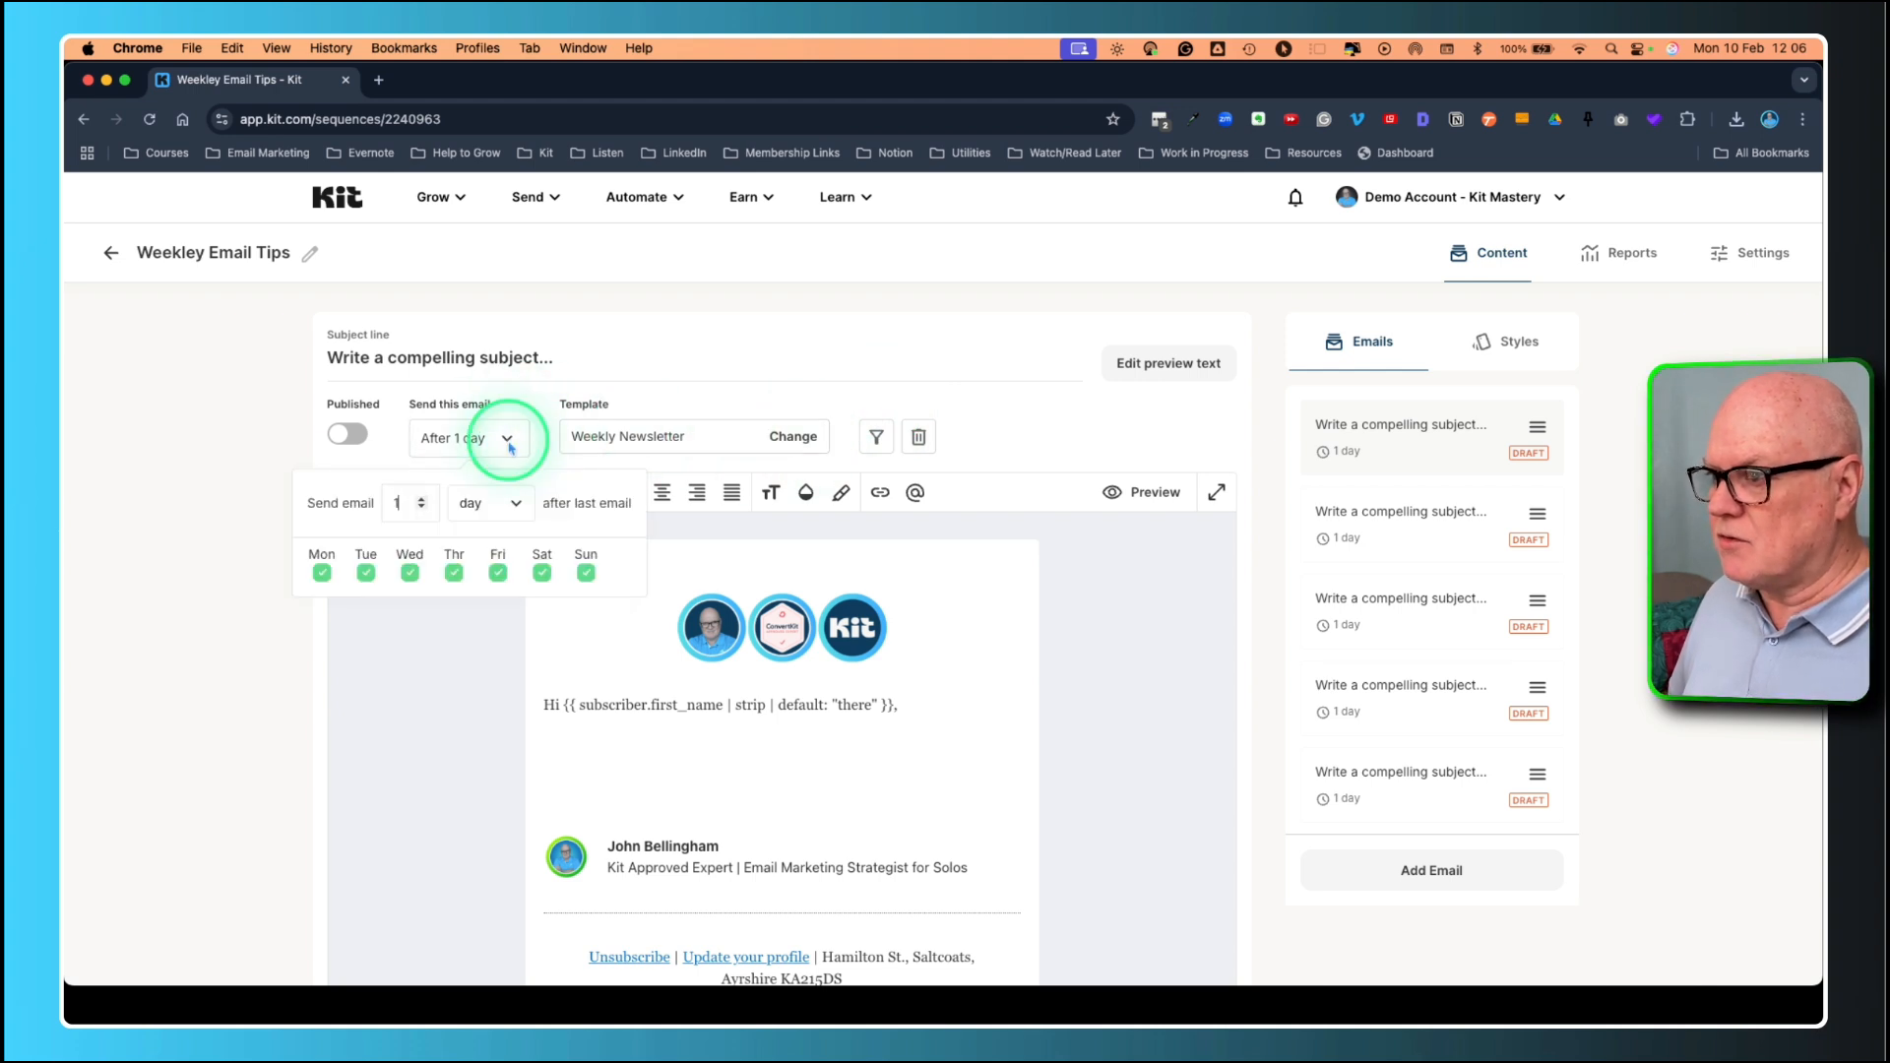
pyautogui.scroll(-1, 482, 443)
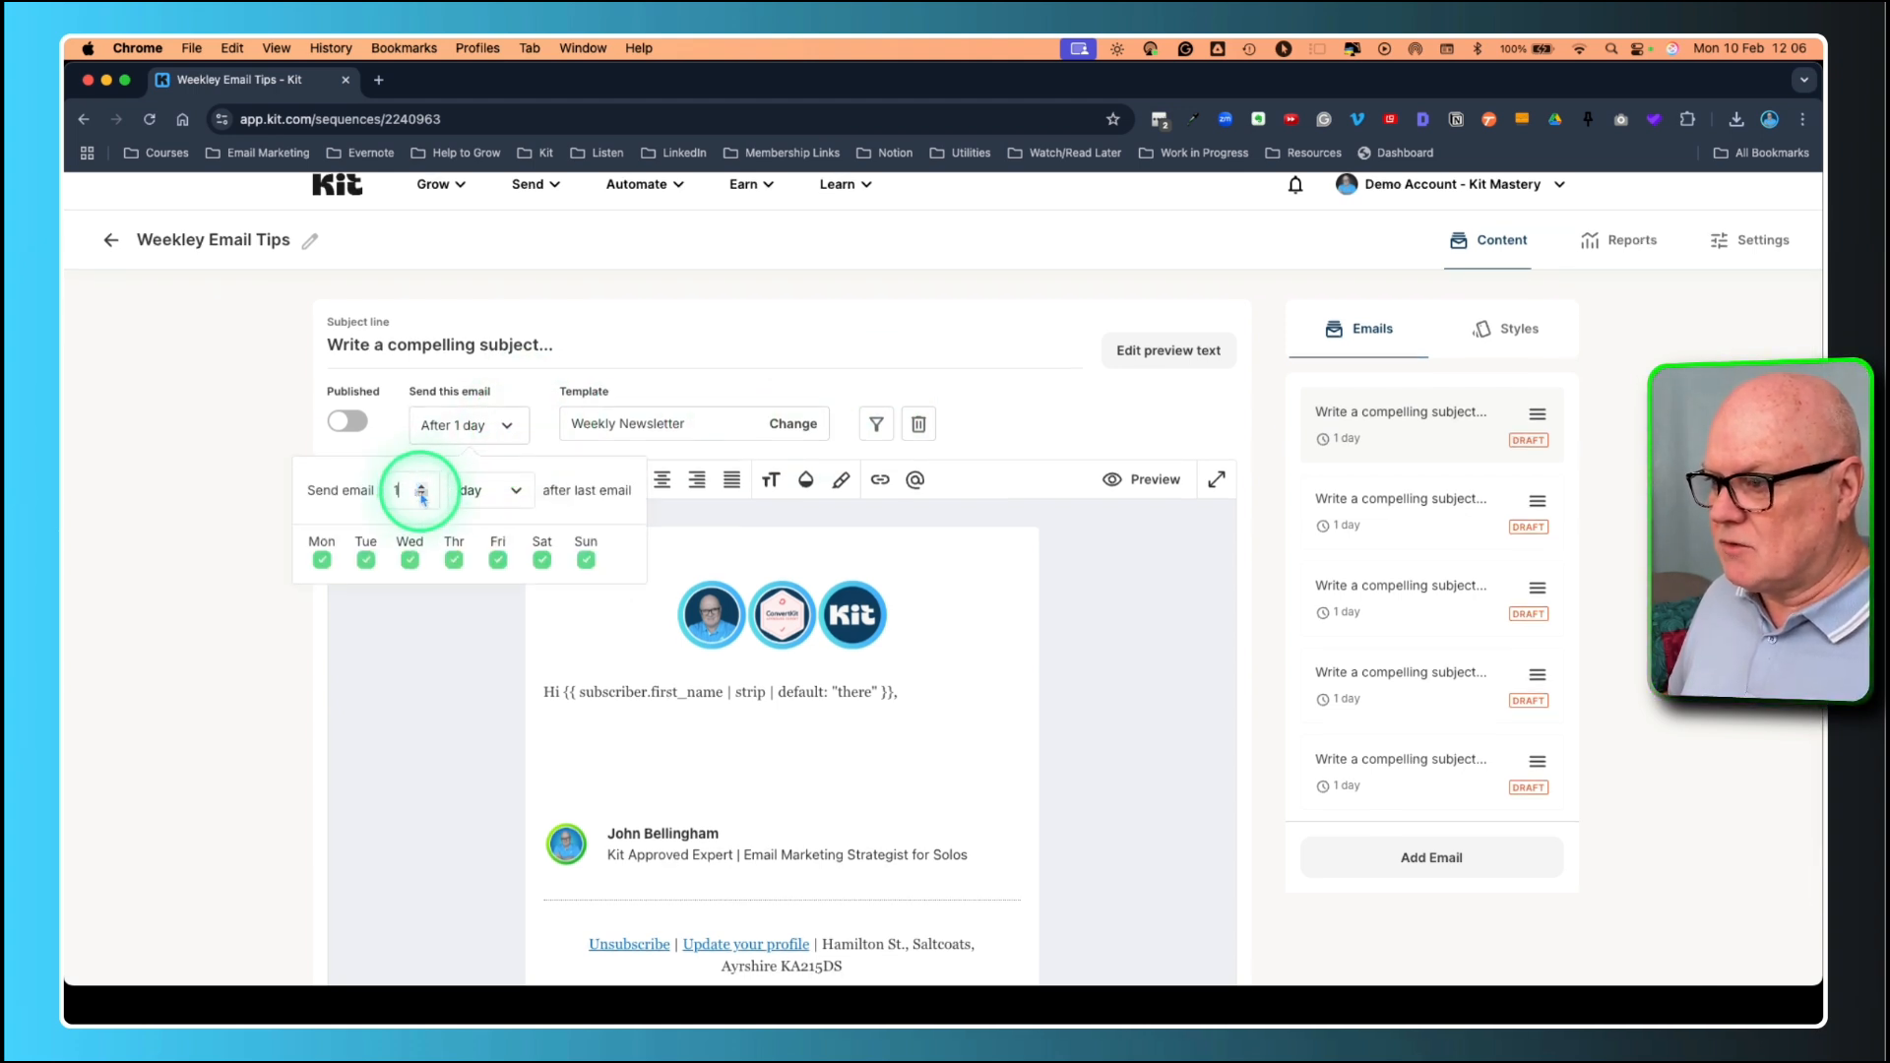
pyautogui.click(421, 496)
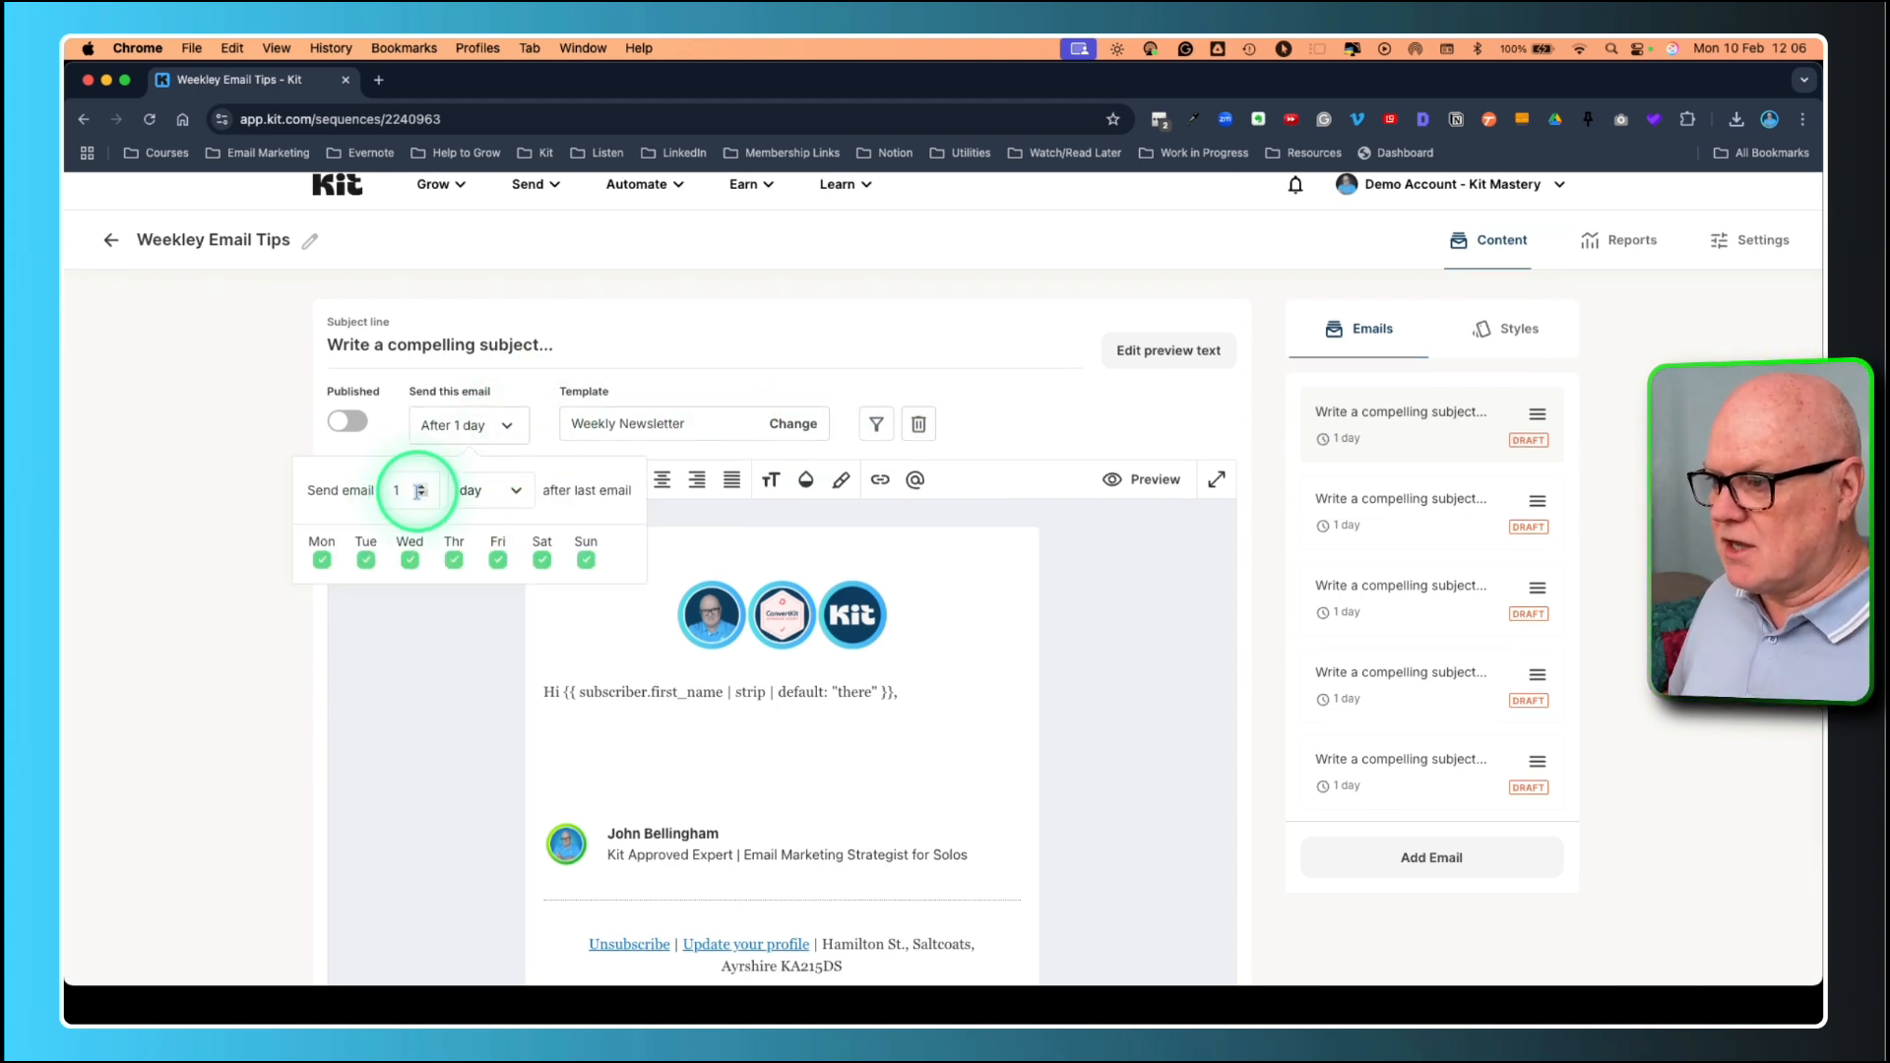
pyautogui.click(443, 615)
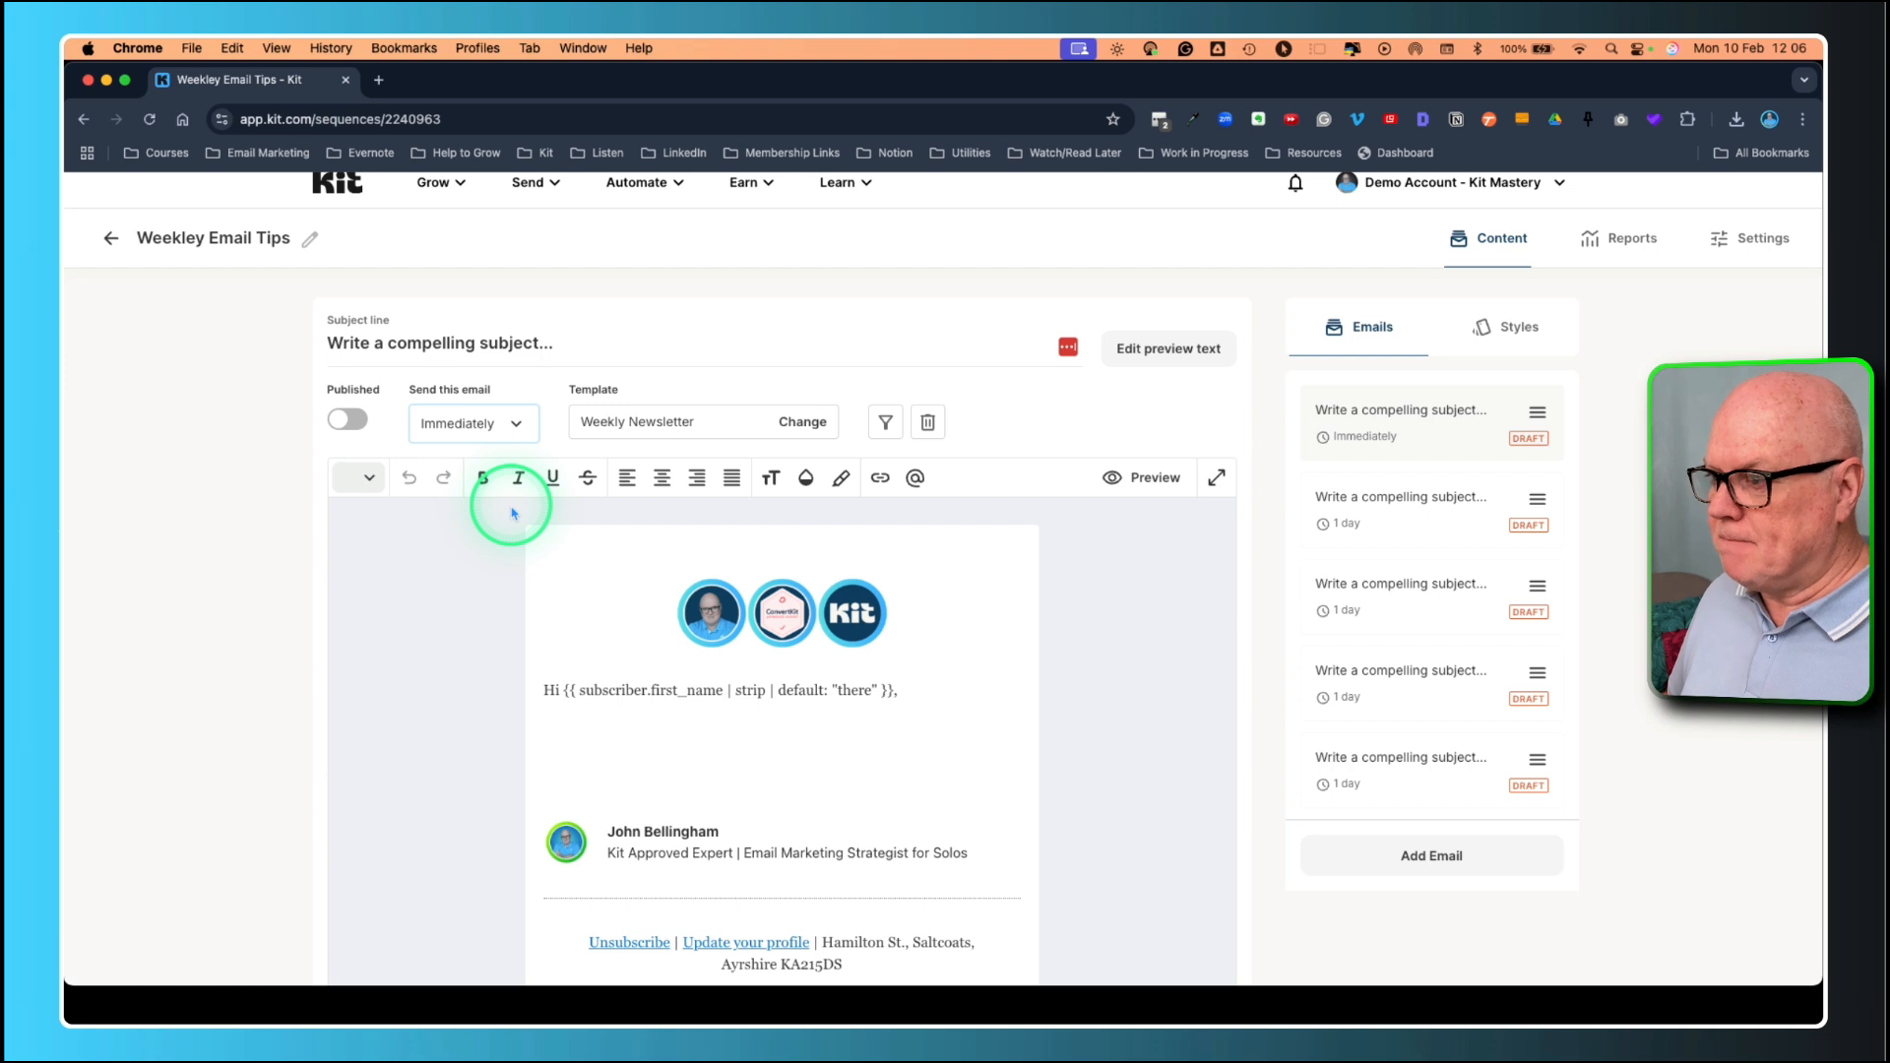
pyautogui.scroll(1, 509, 434)
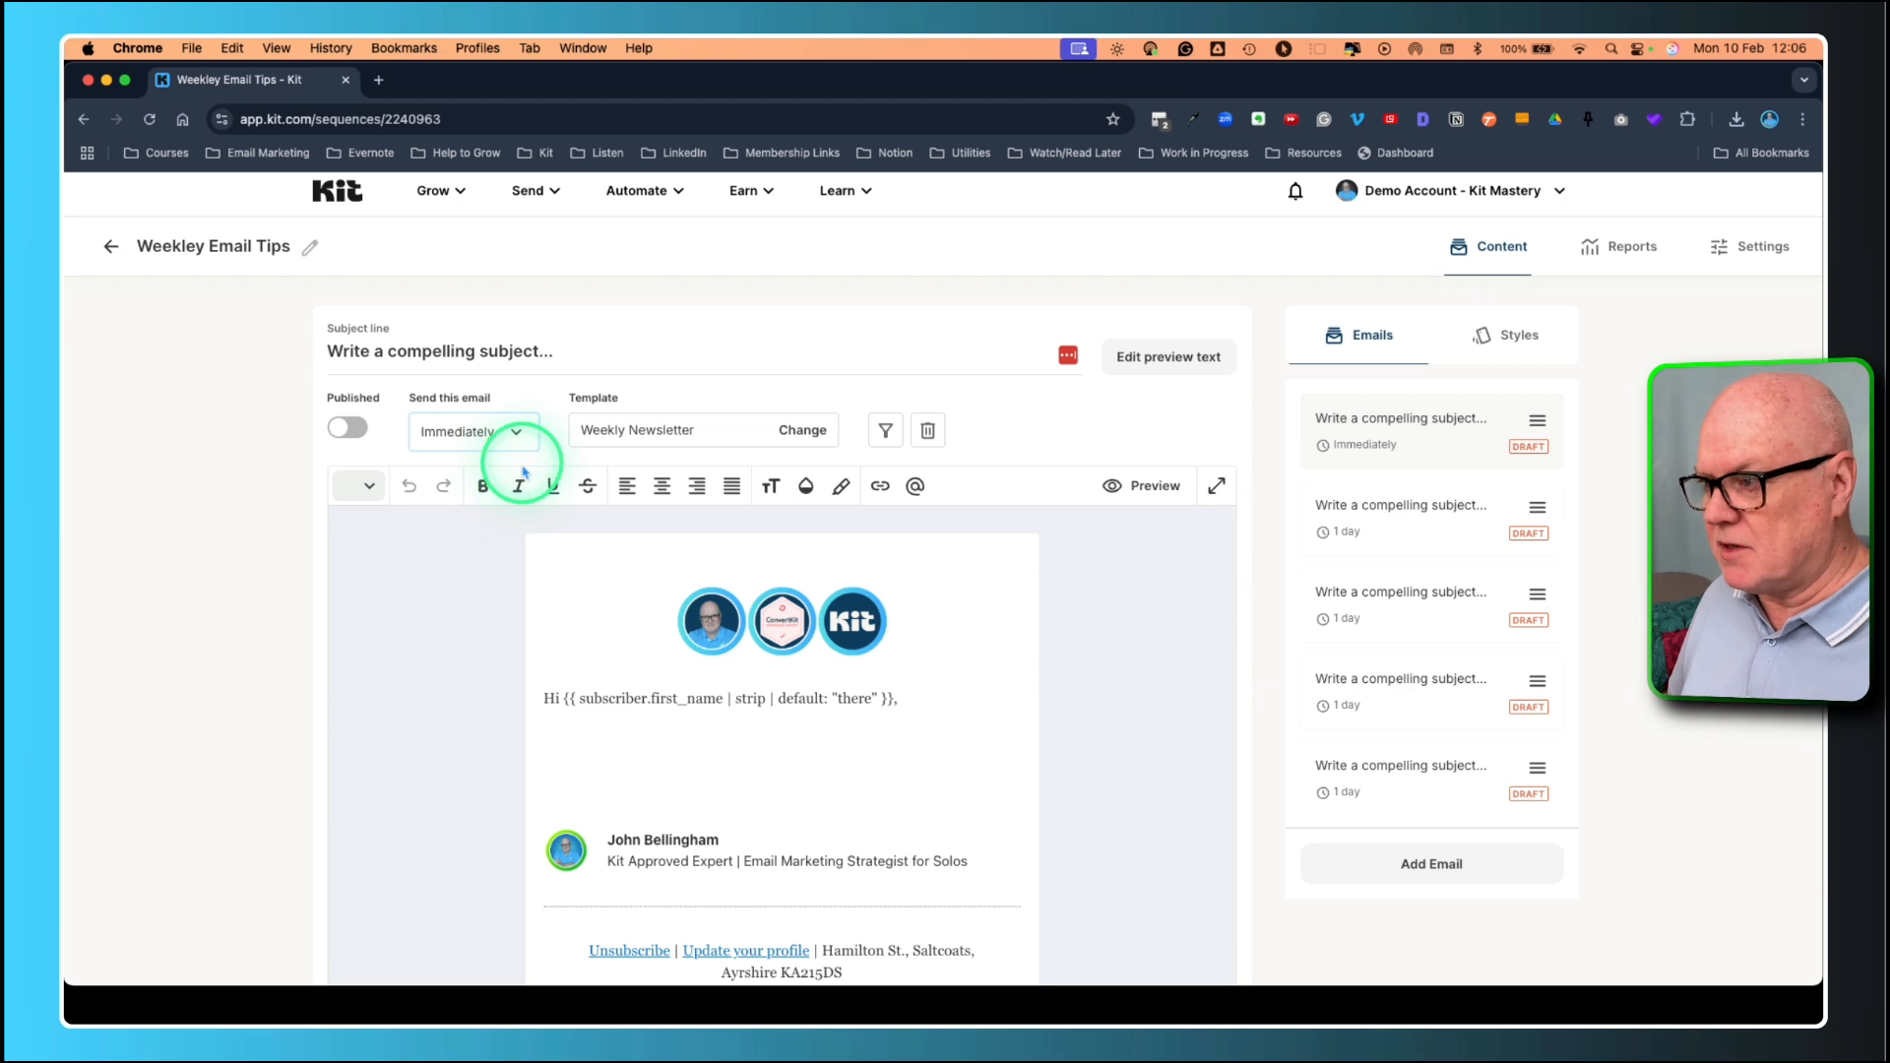
pyautogui.scroll(1, 523, 473)
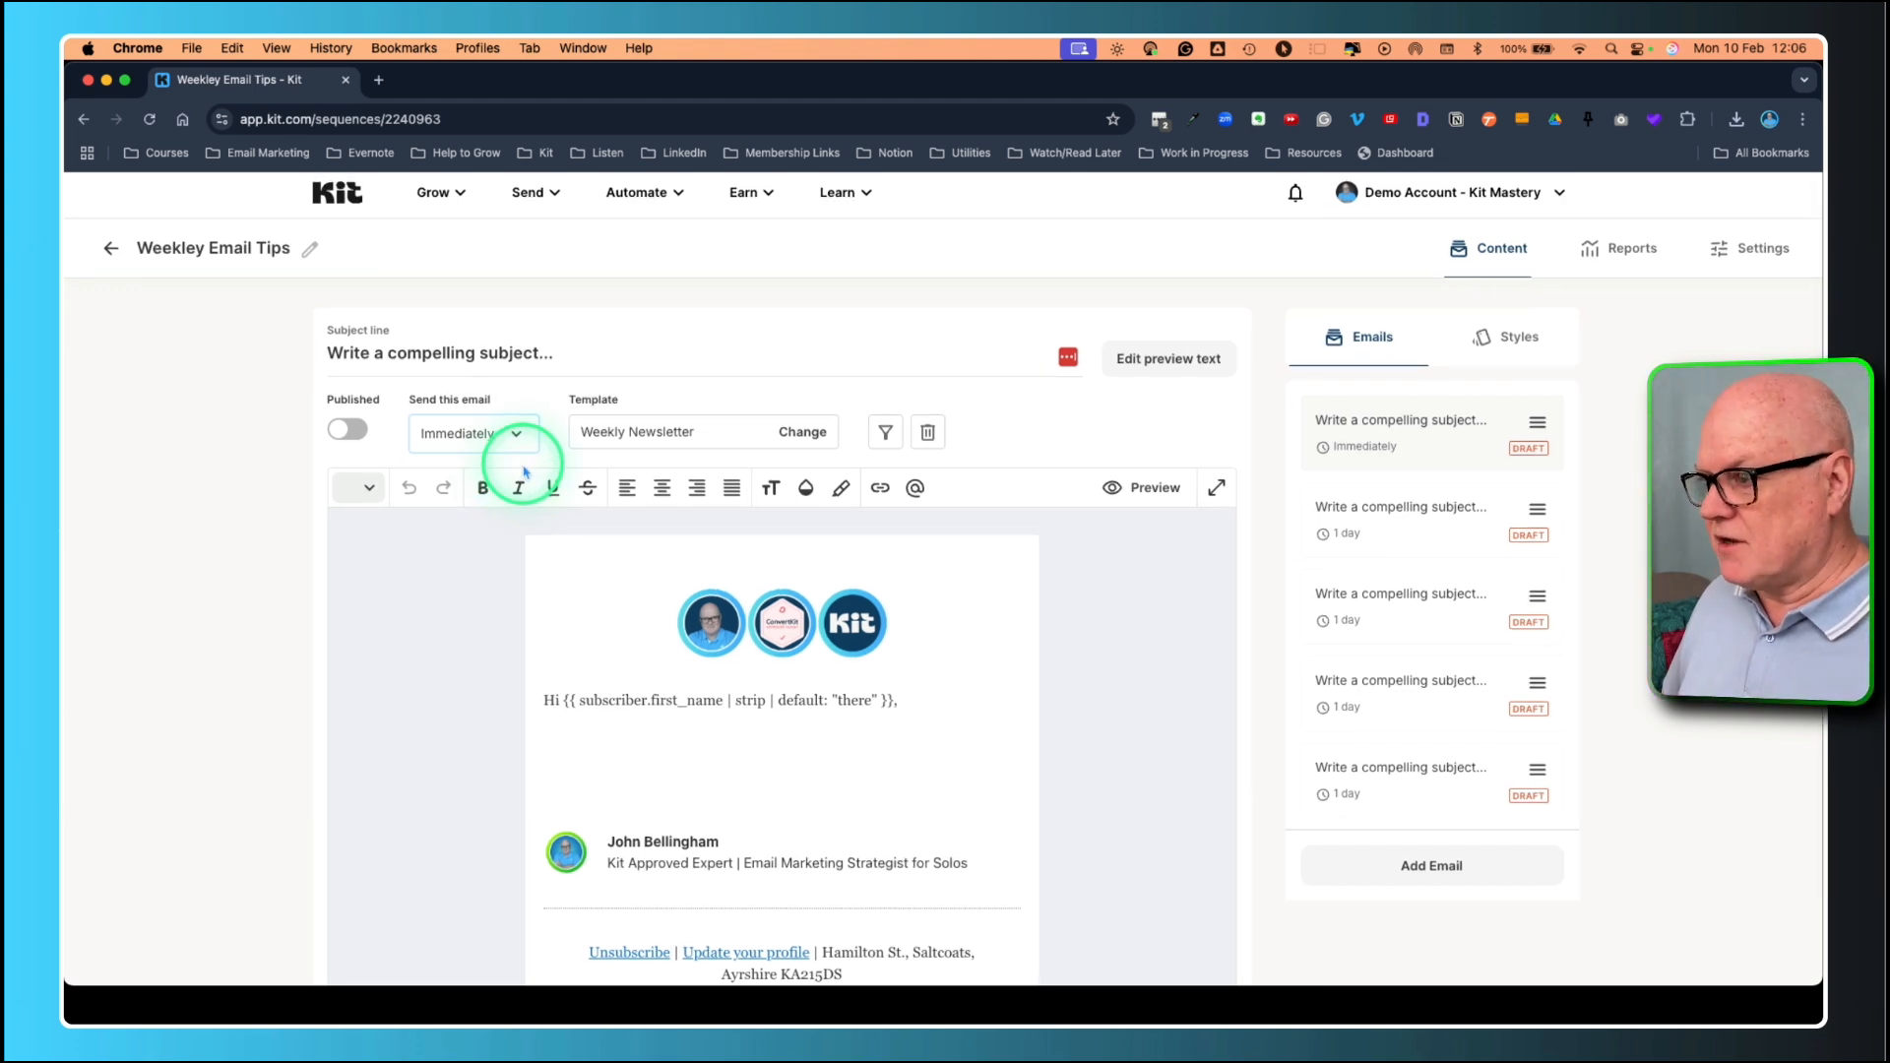
# Check the first email's body below the greeting and switch the email to published.
pyautogui.click(562, 734)
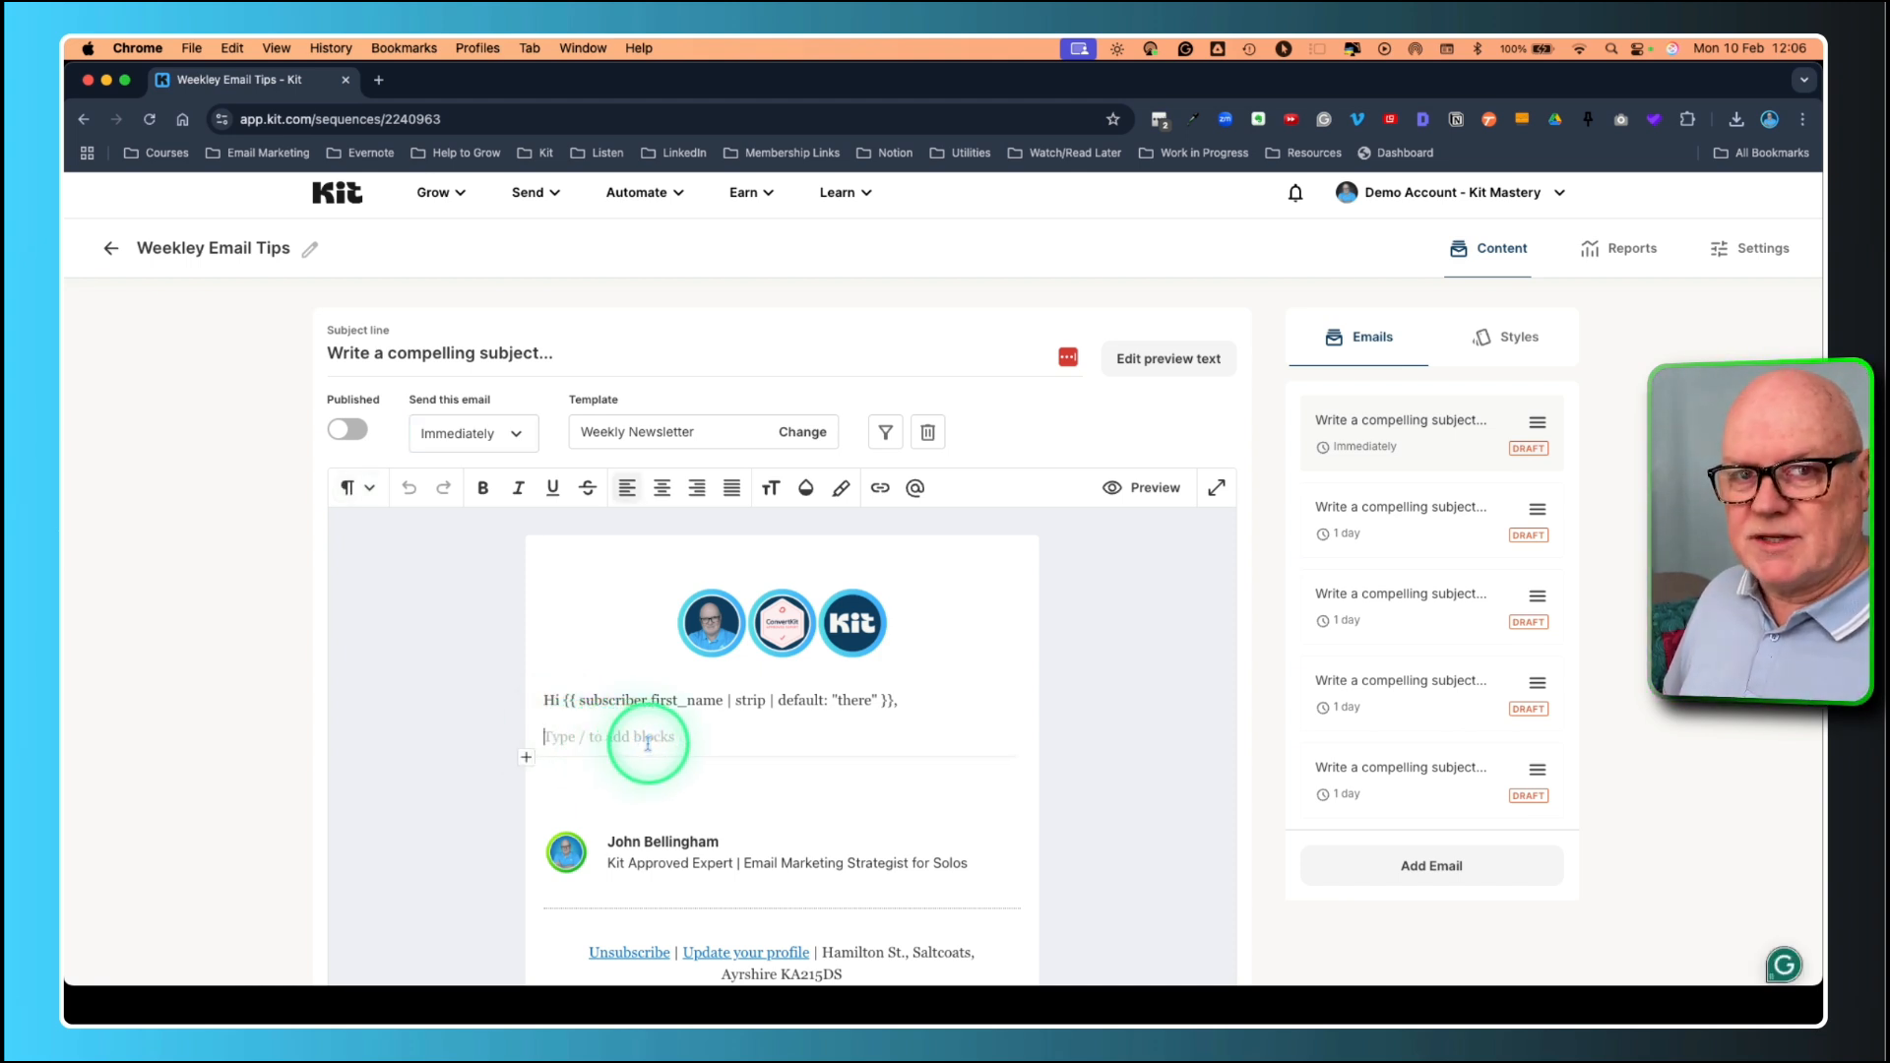
pyautogui.scroll(1, 645, 742)
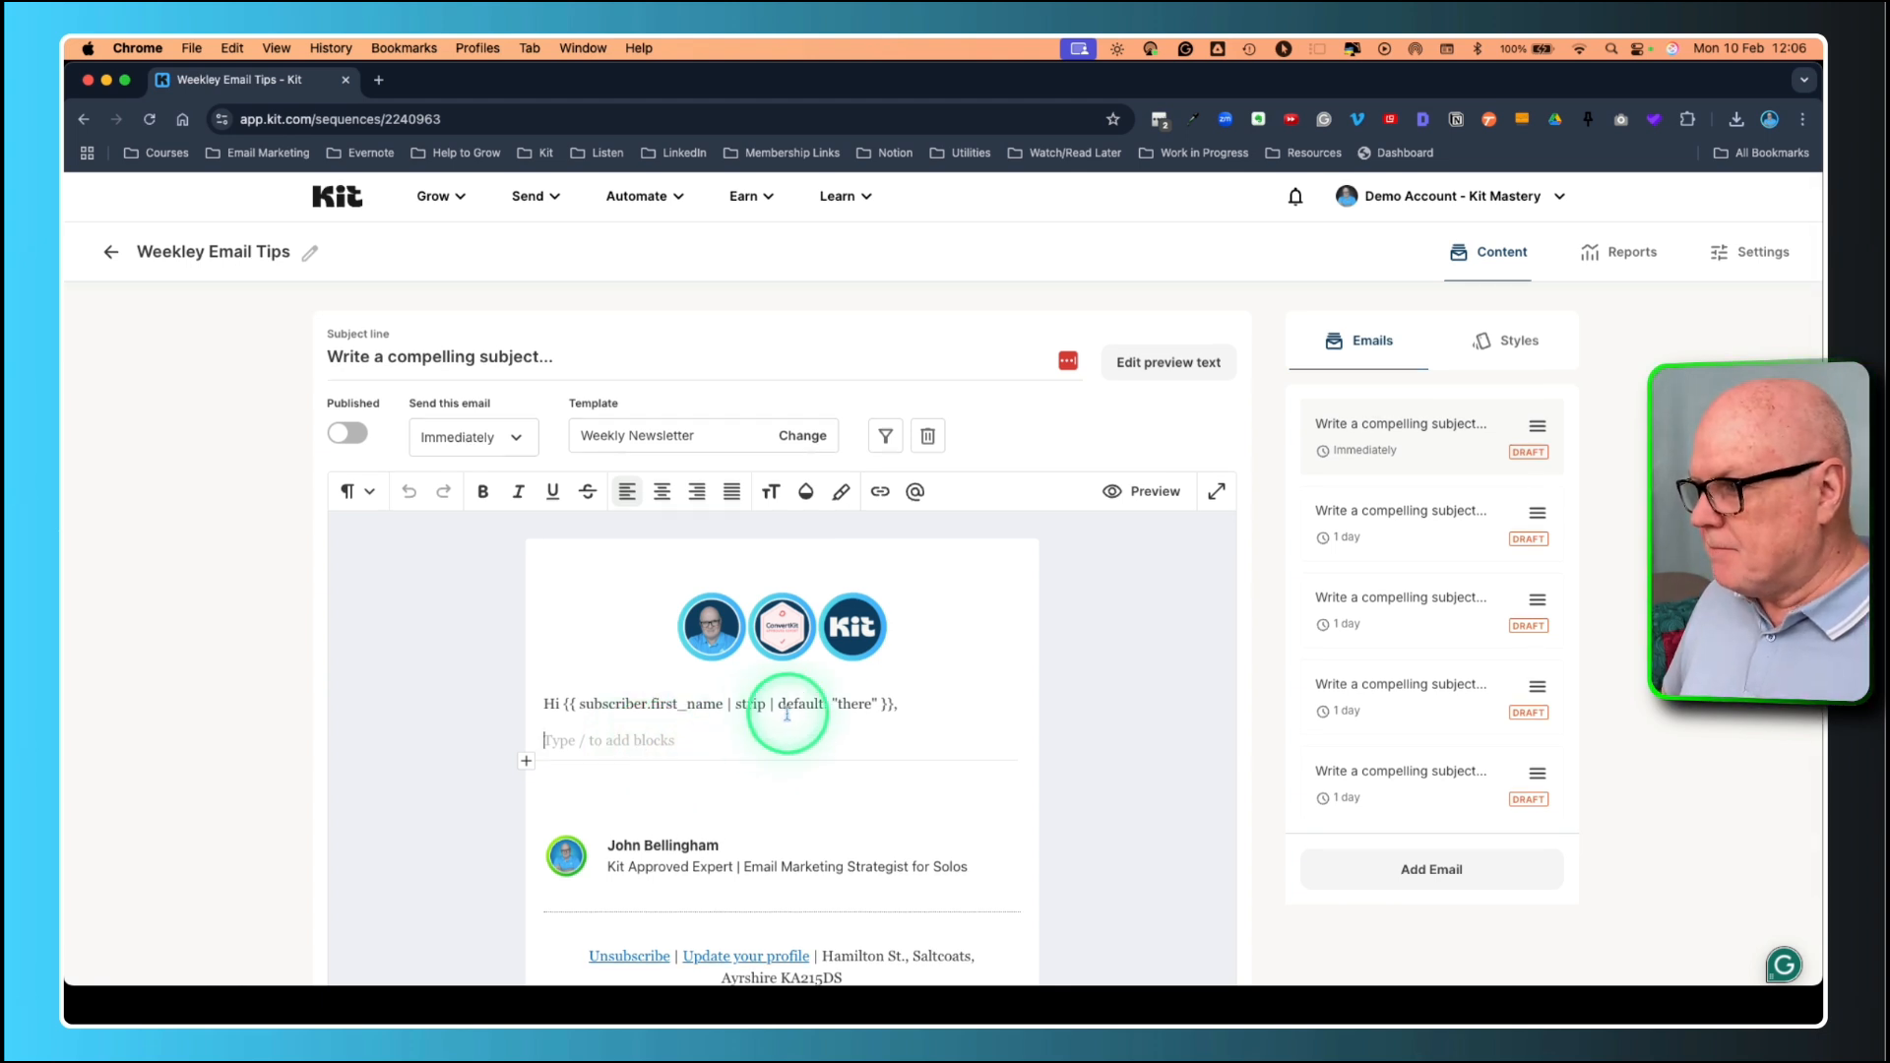
pyautogui.scroll(-2, 965, 737)
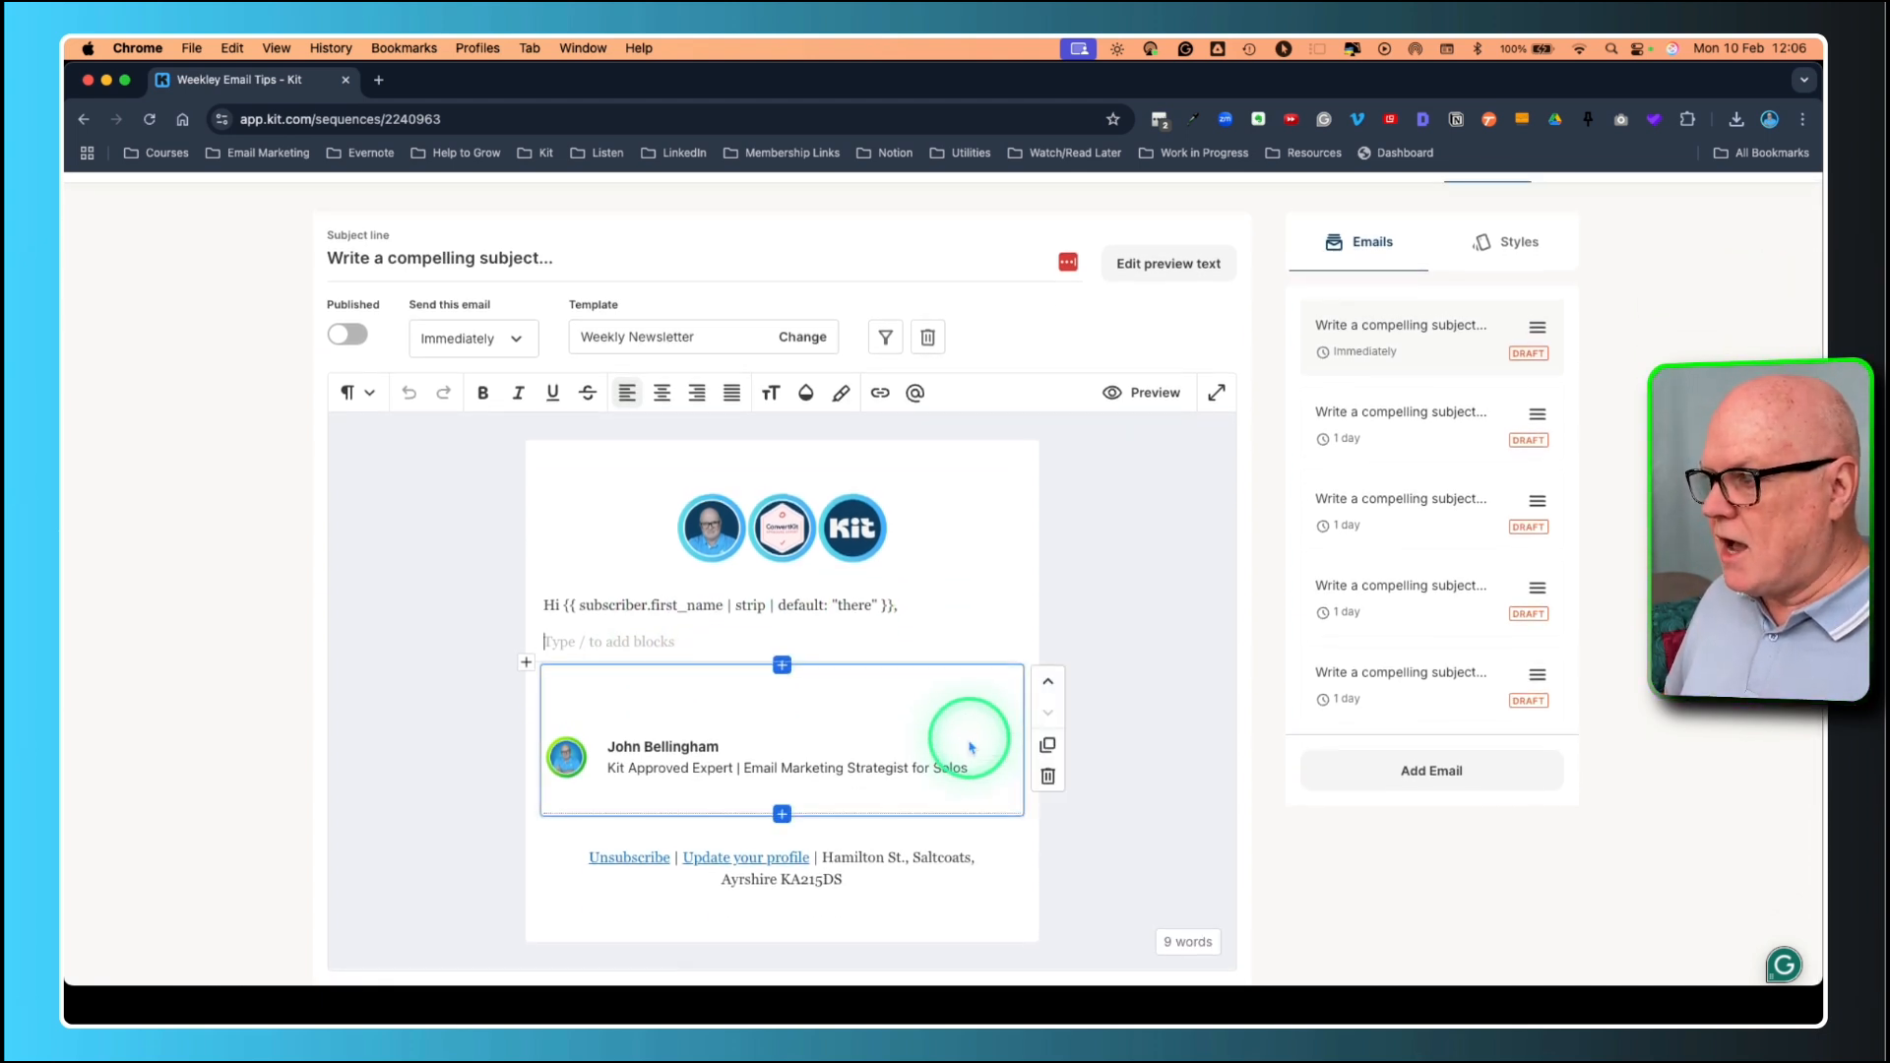
pyautogui.scroll(2, 970, 743)
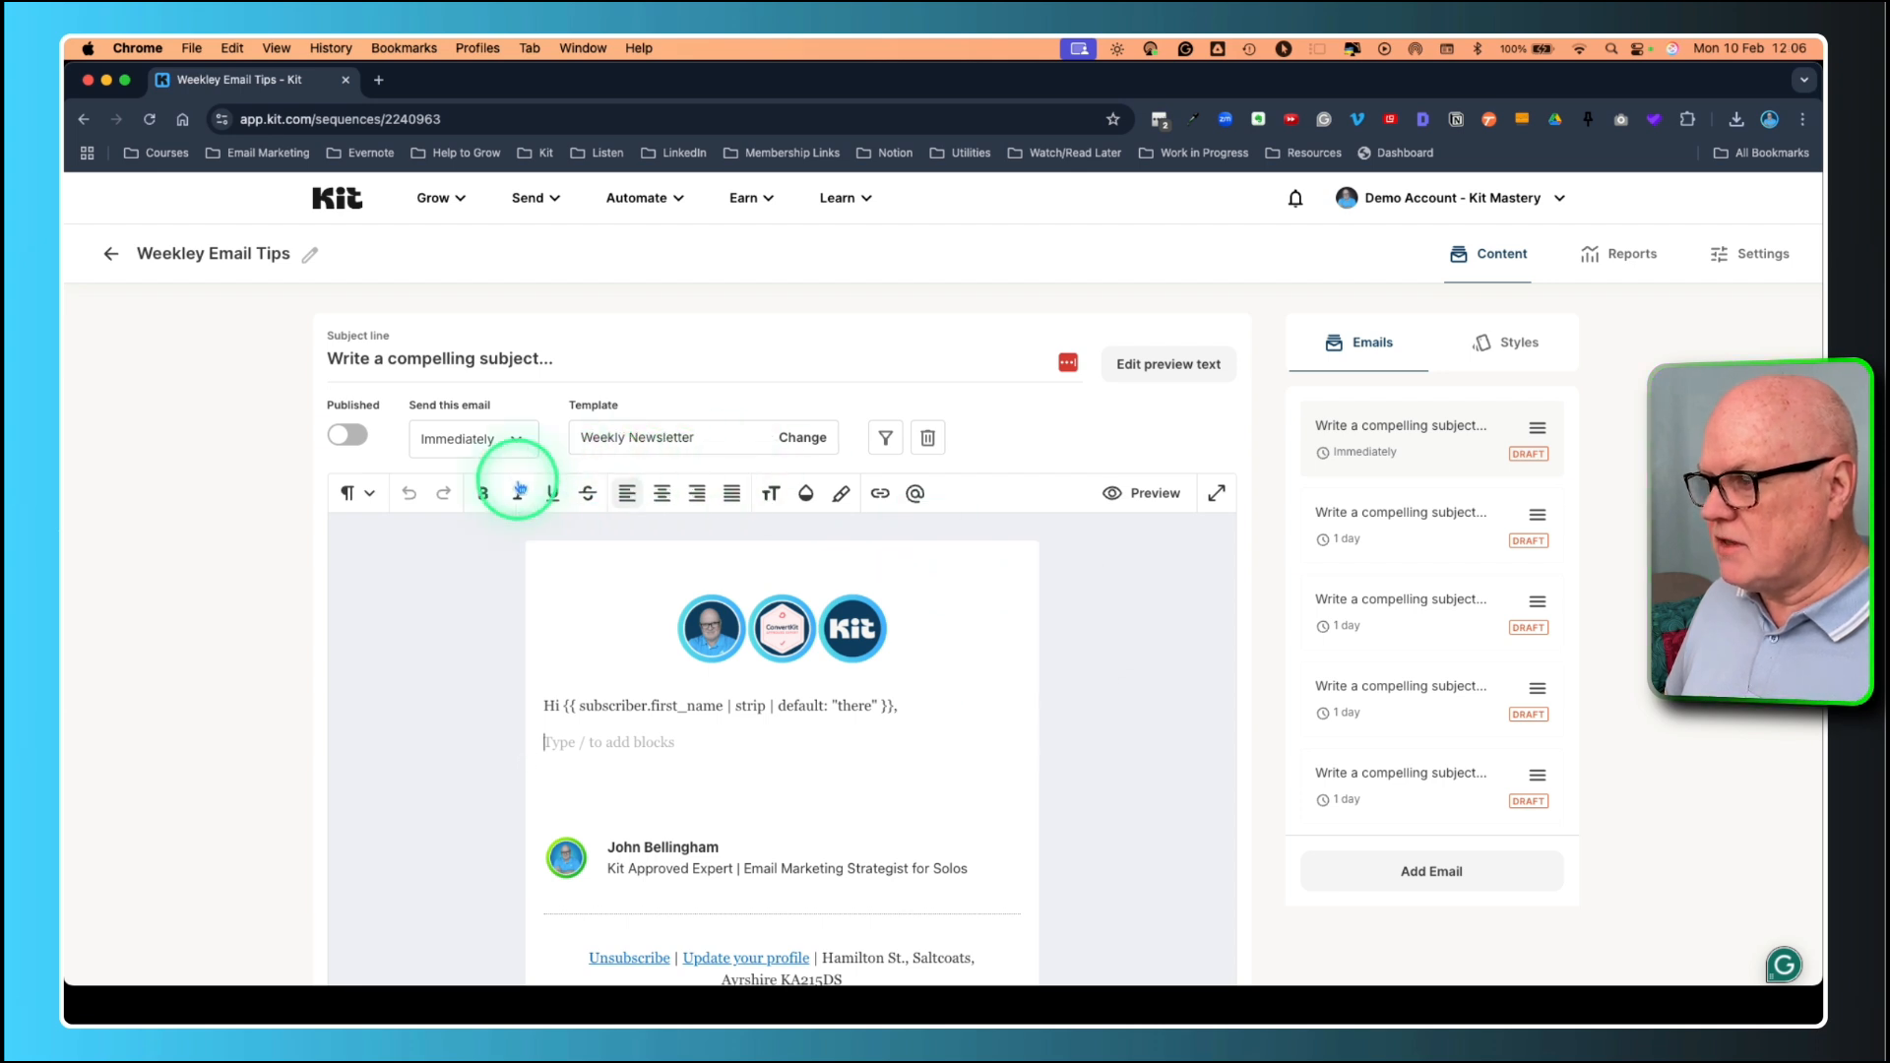
pyautogui.click(350, 435)
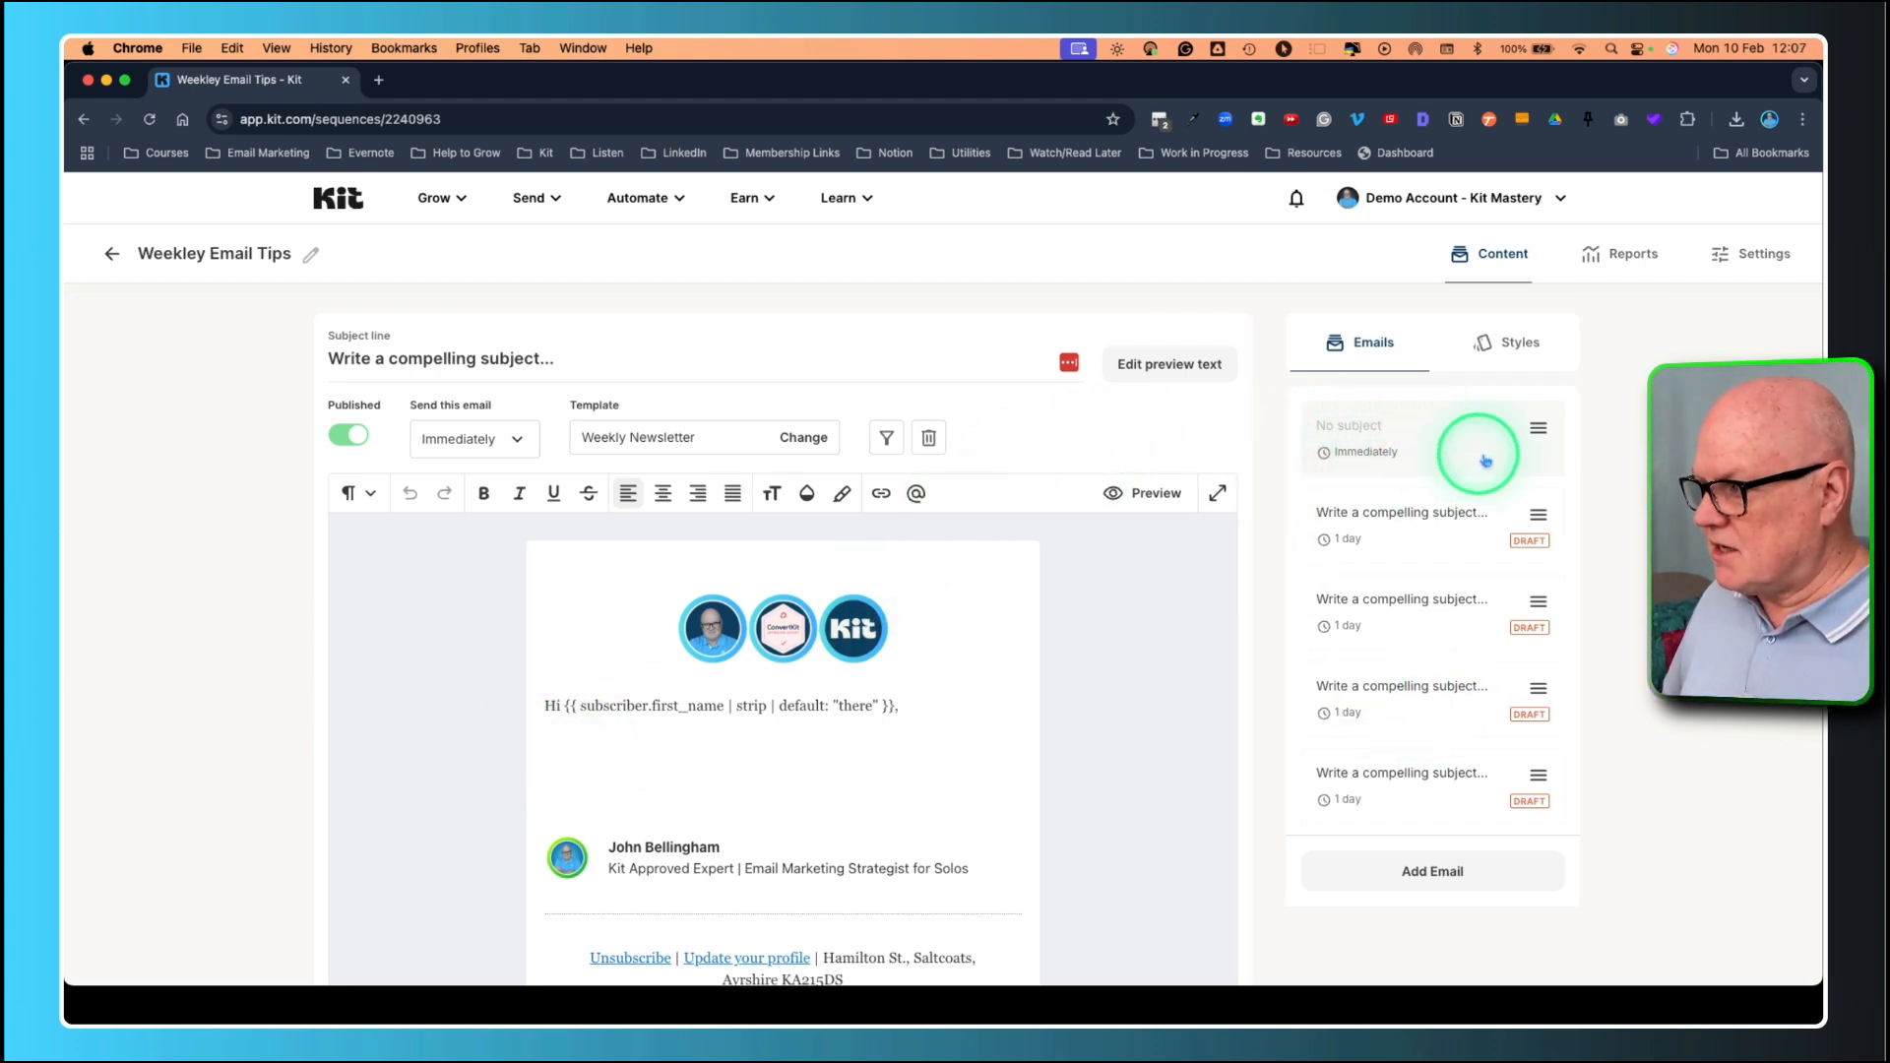
# Replace the first email's subject line with "Email tips to increase your subscriber count..." and publish the changes.
pyautogui.scroll(-1, 1438, 669)
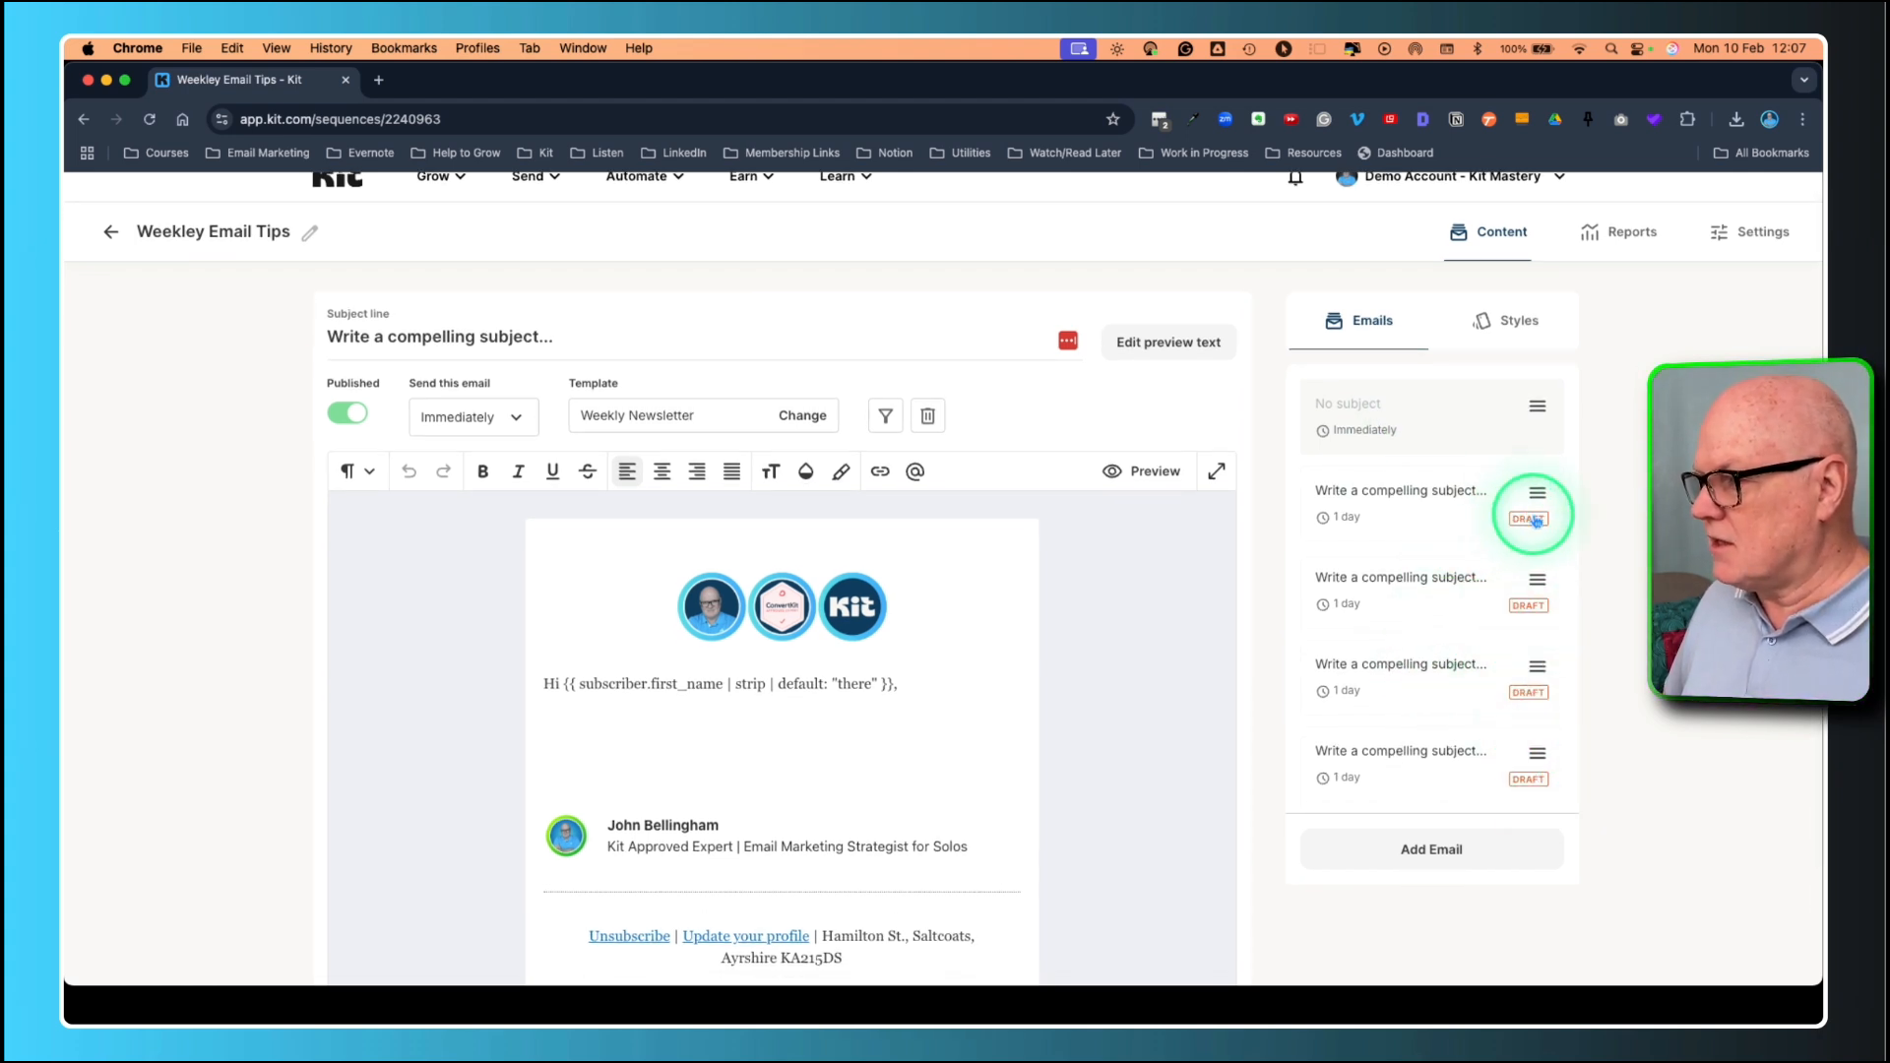
pyautogui.tripleClick(426, 334)
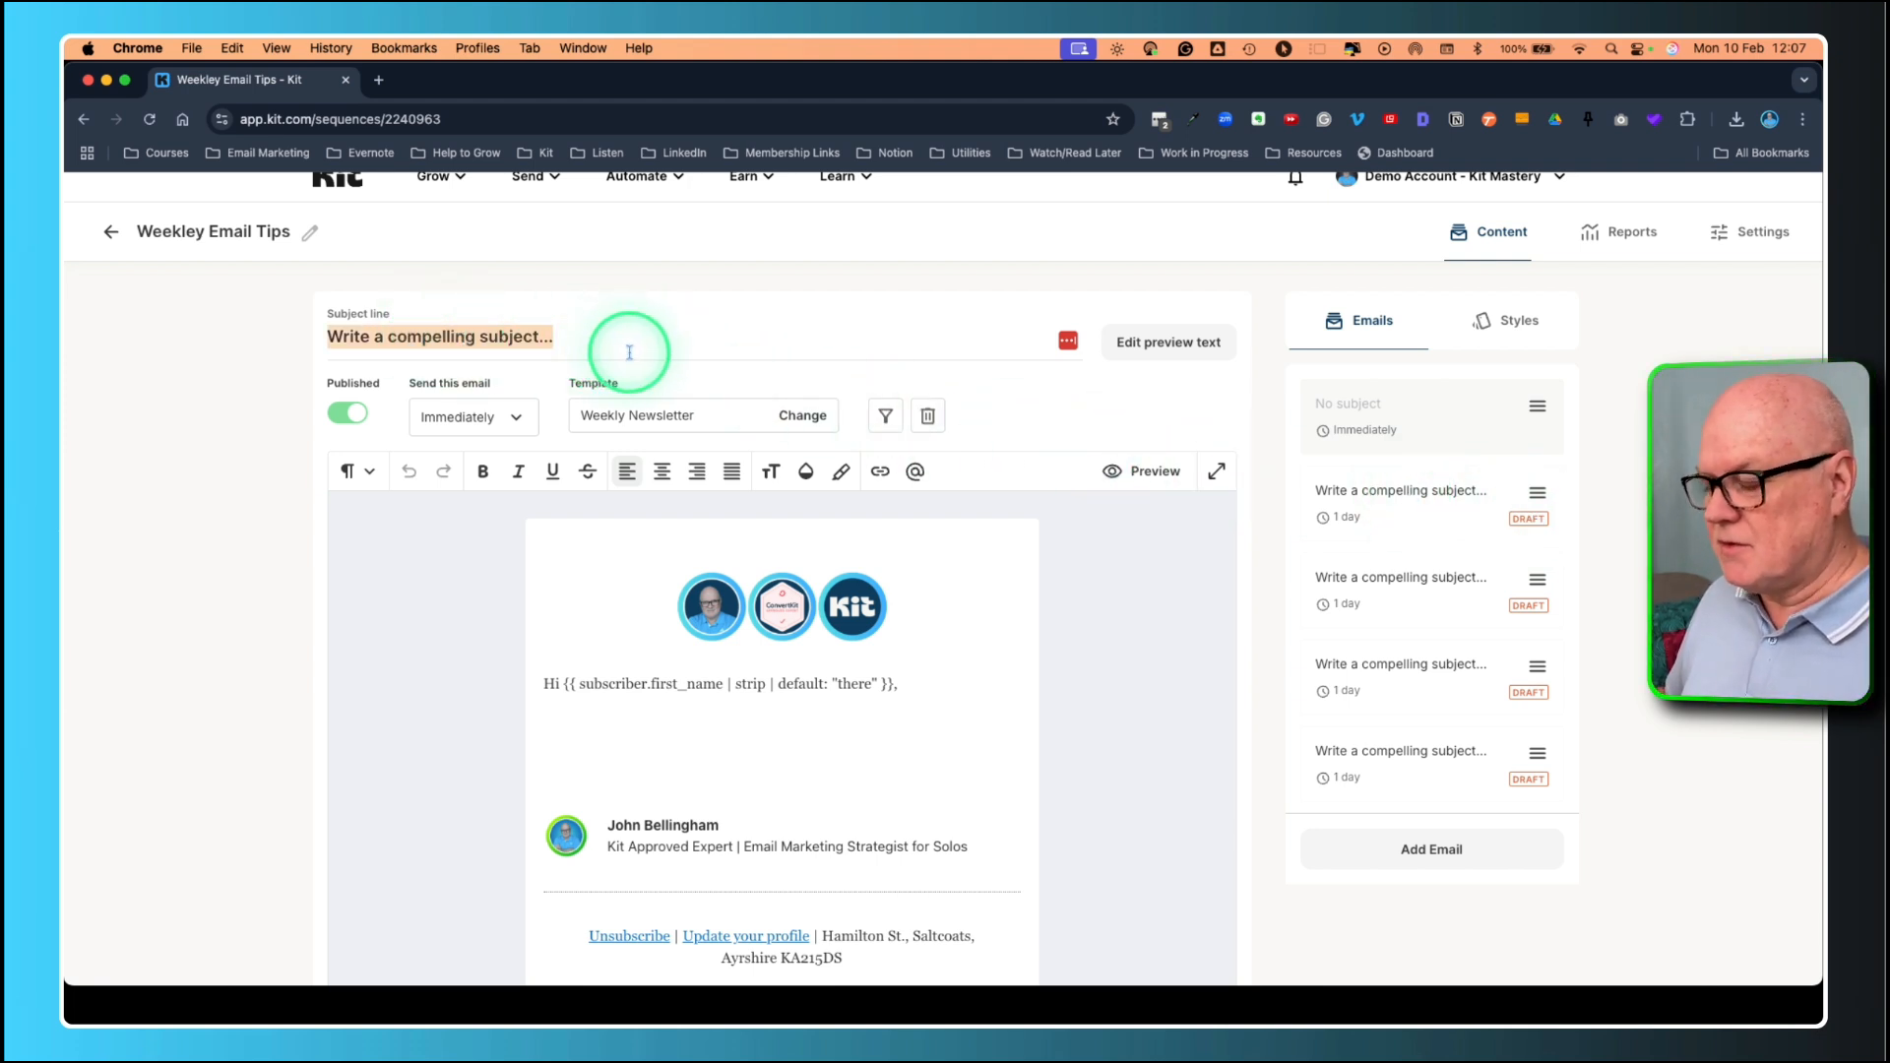
pyautogui.write('E')
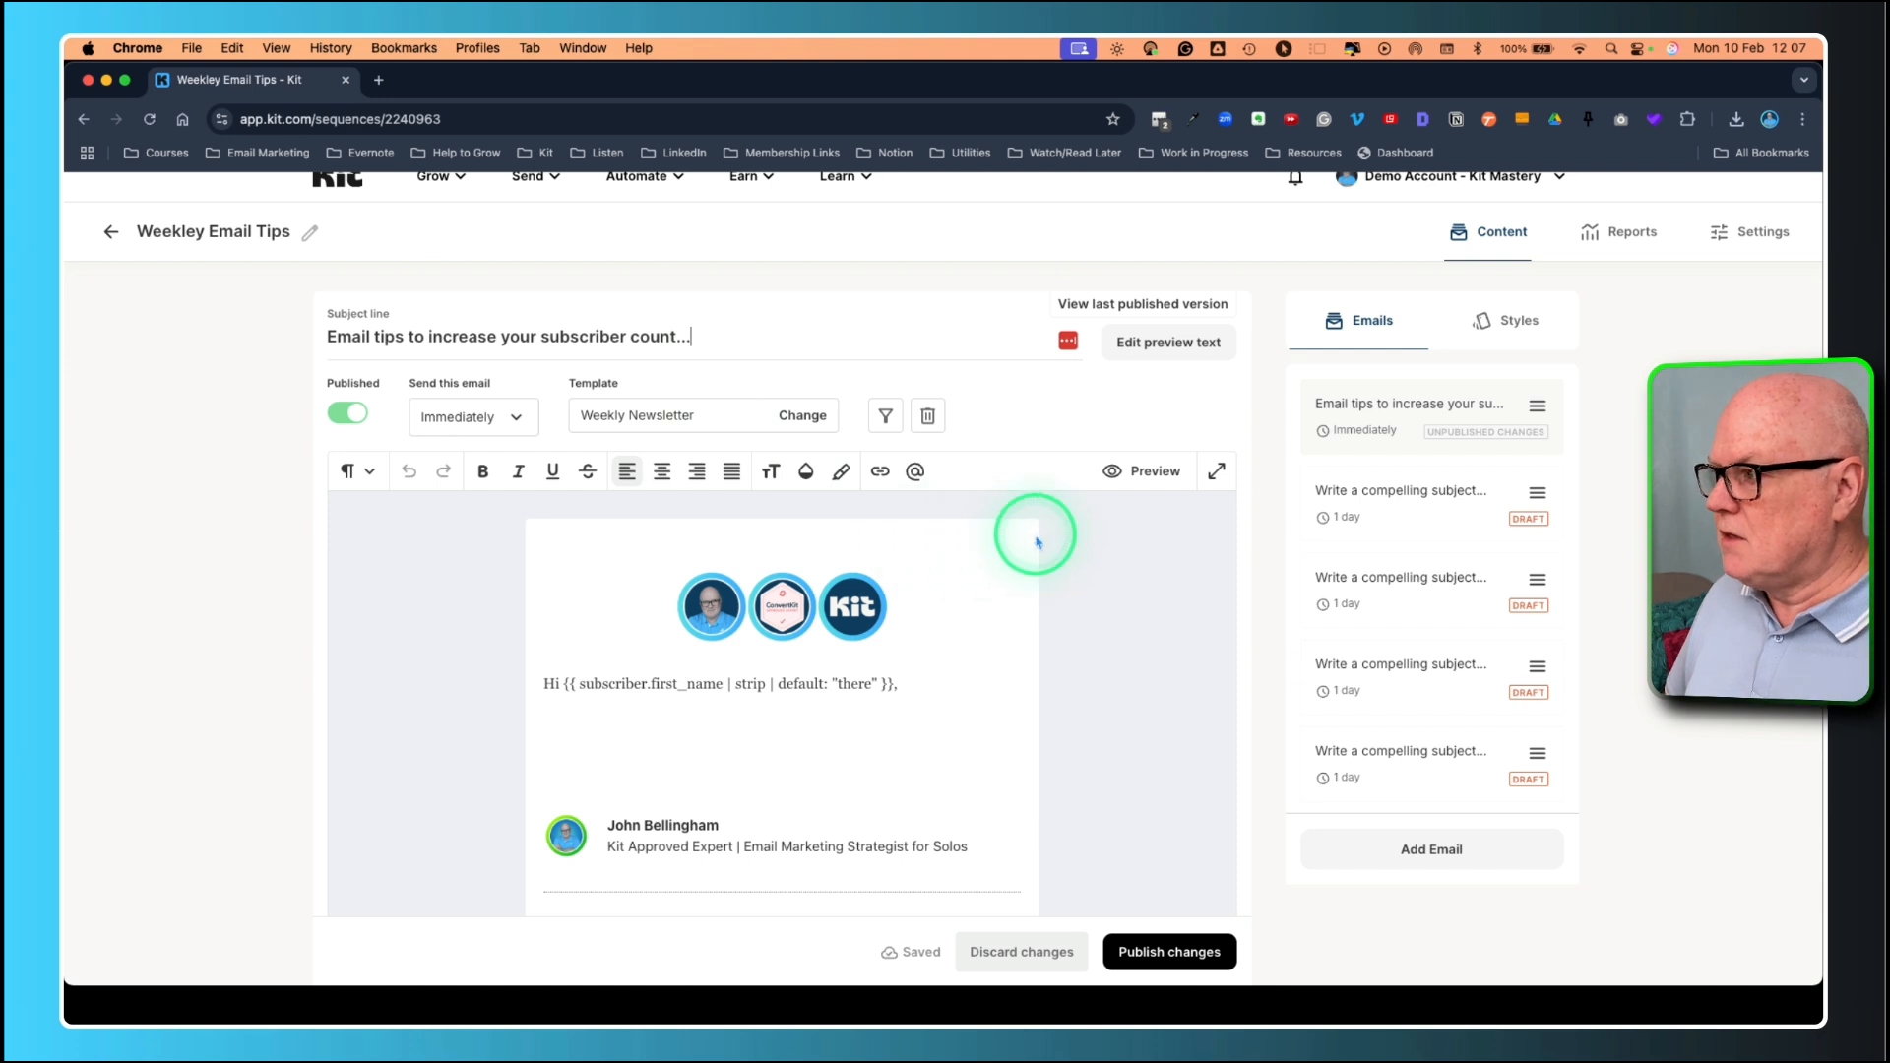
pyautogui.click(1192, 962)
pyautogui.scroll(1, 1211, 962)
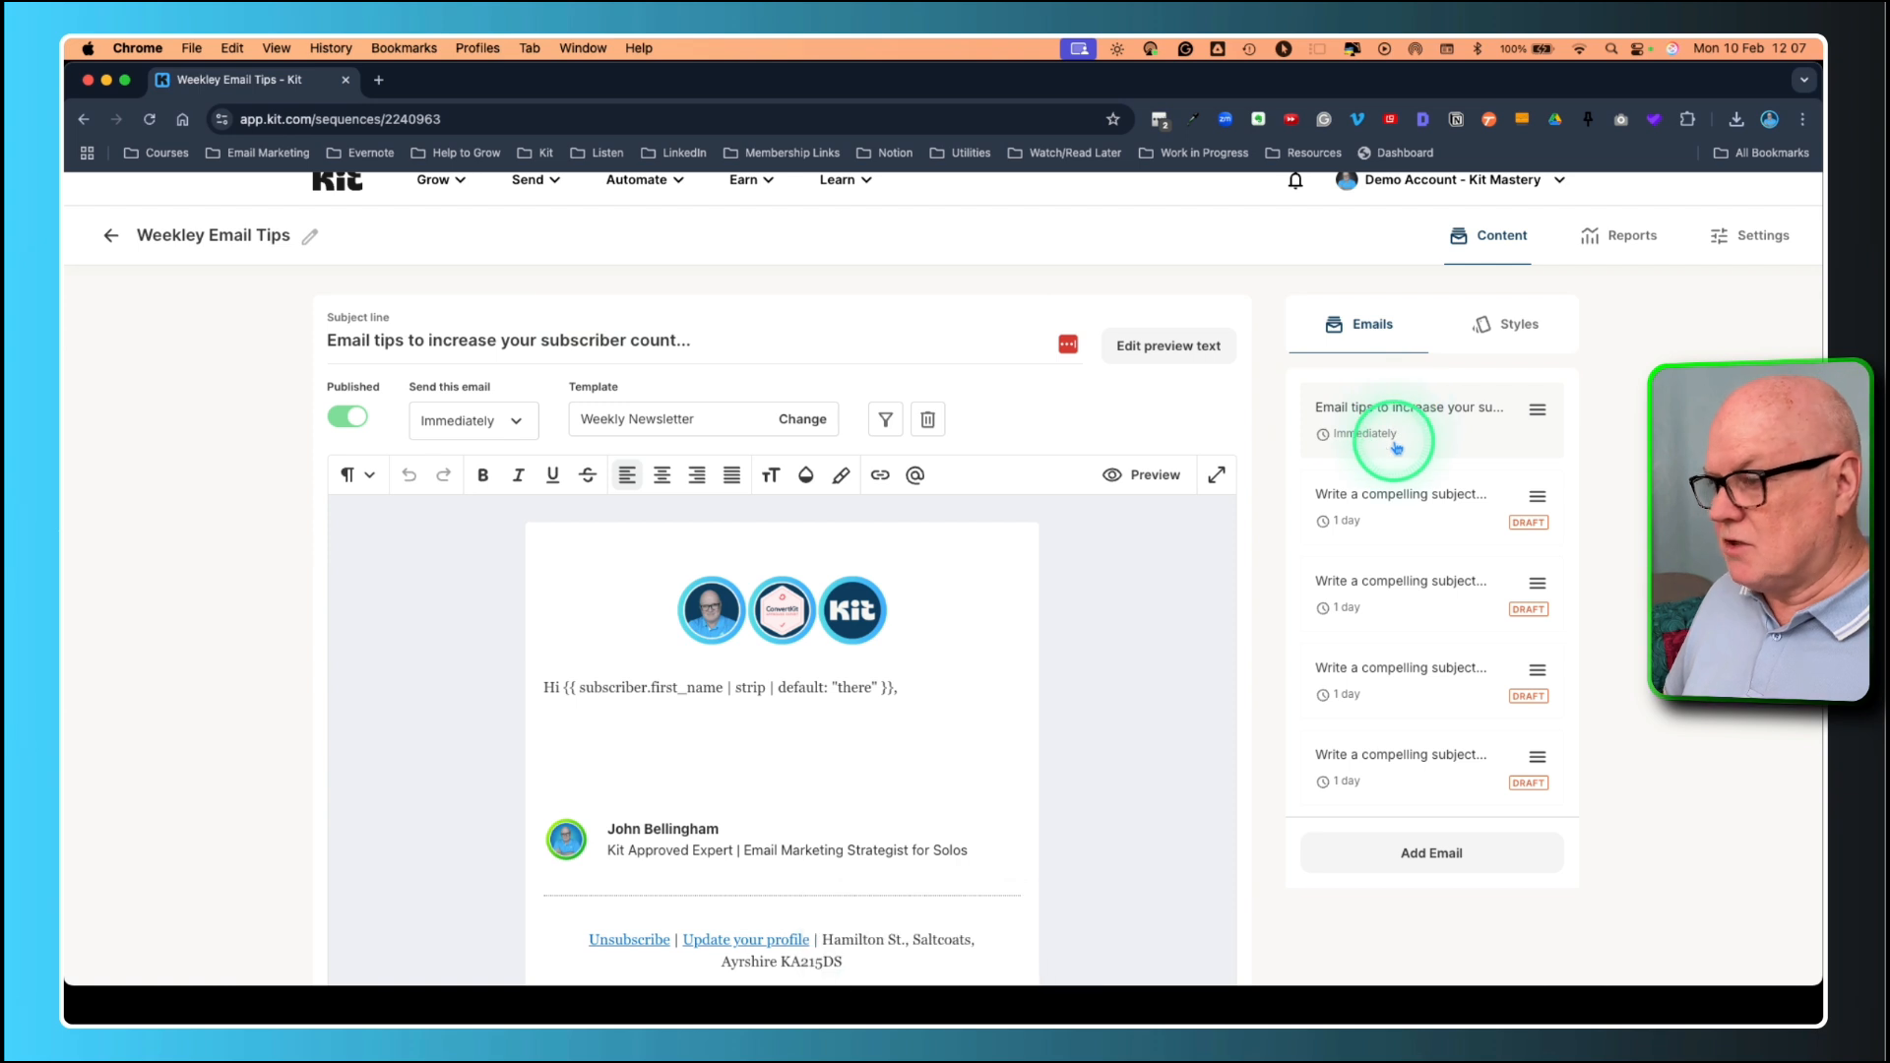
# Open the second email in the sequence and replace its subject line with "A tip to improve open rates...".
pyautogui.scroll(-1, 1276, 557)
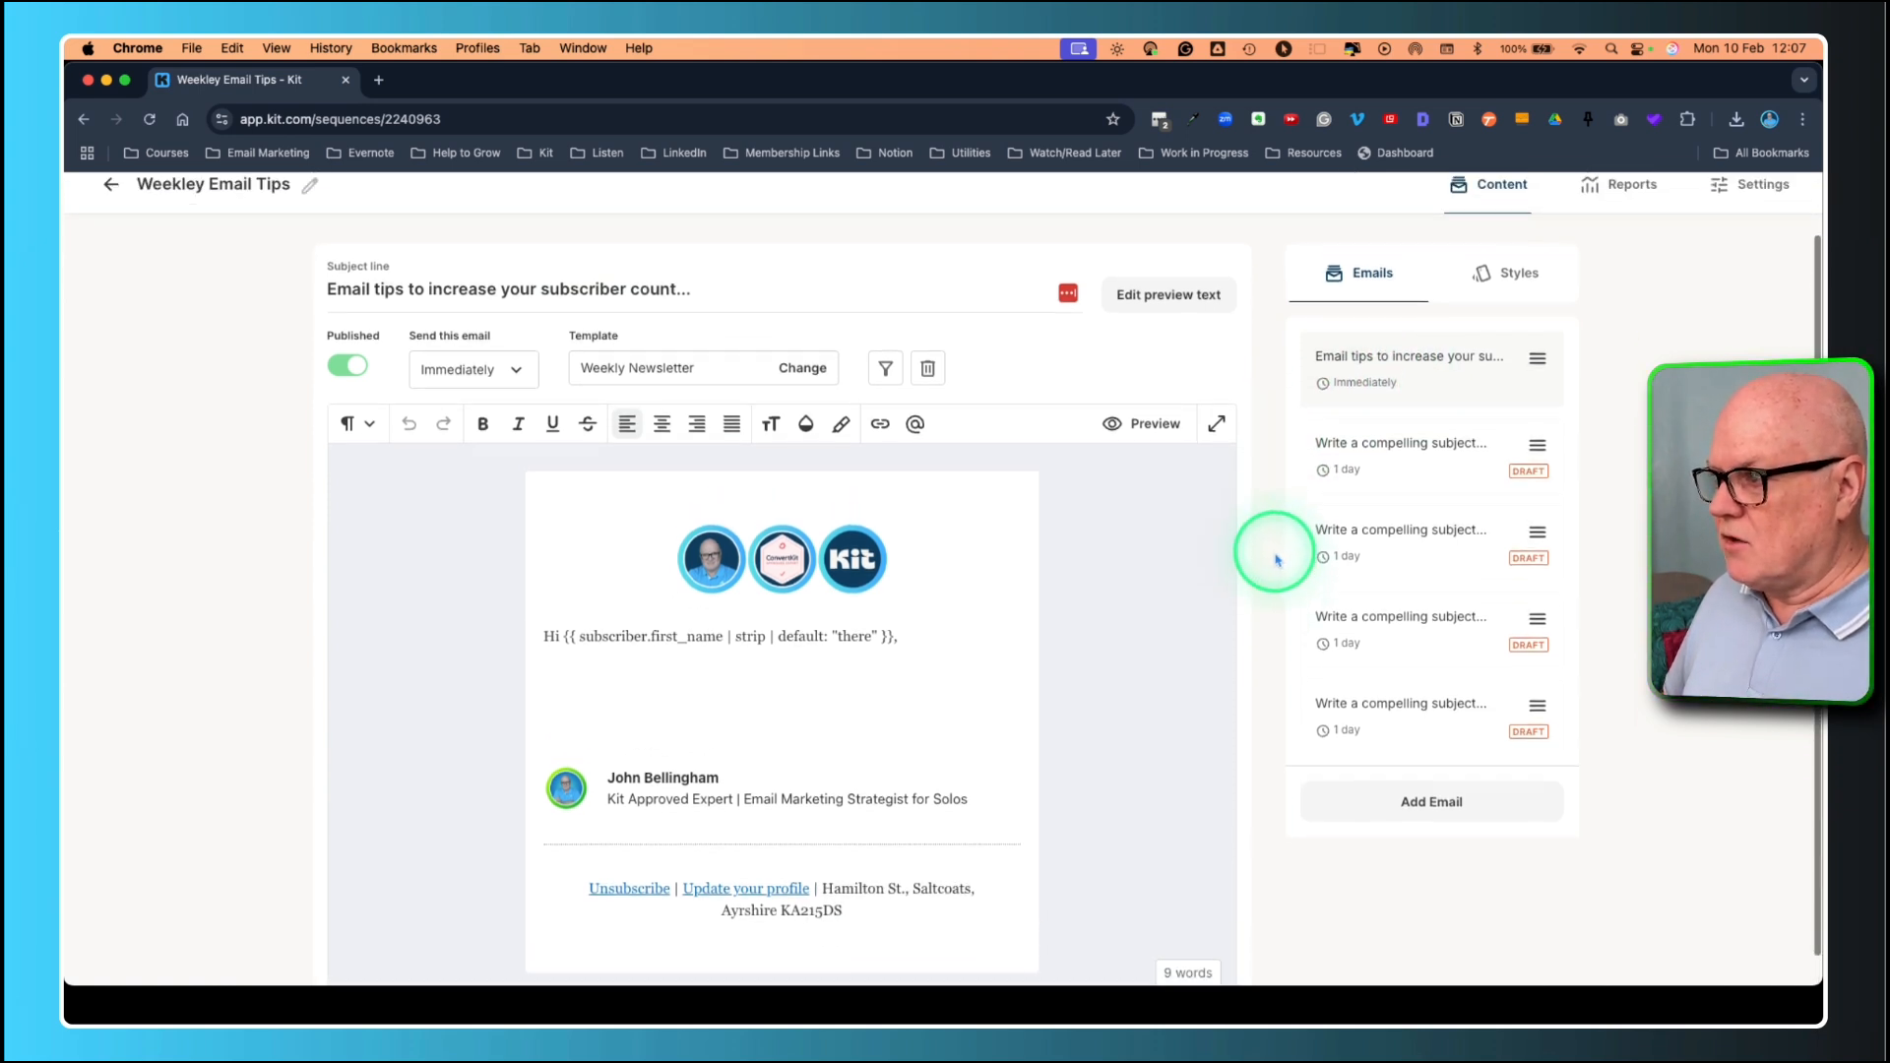
pyautogui.scroll(1, 1276, 560)
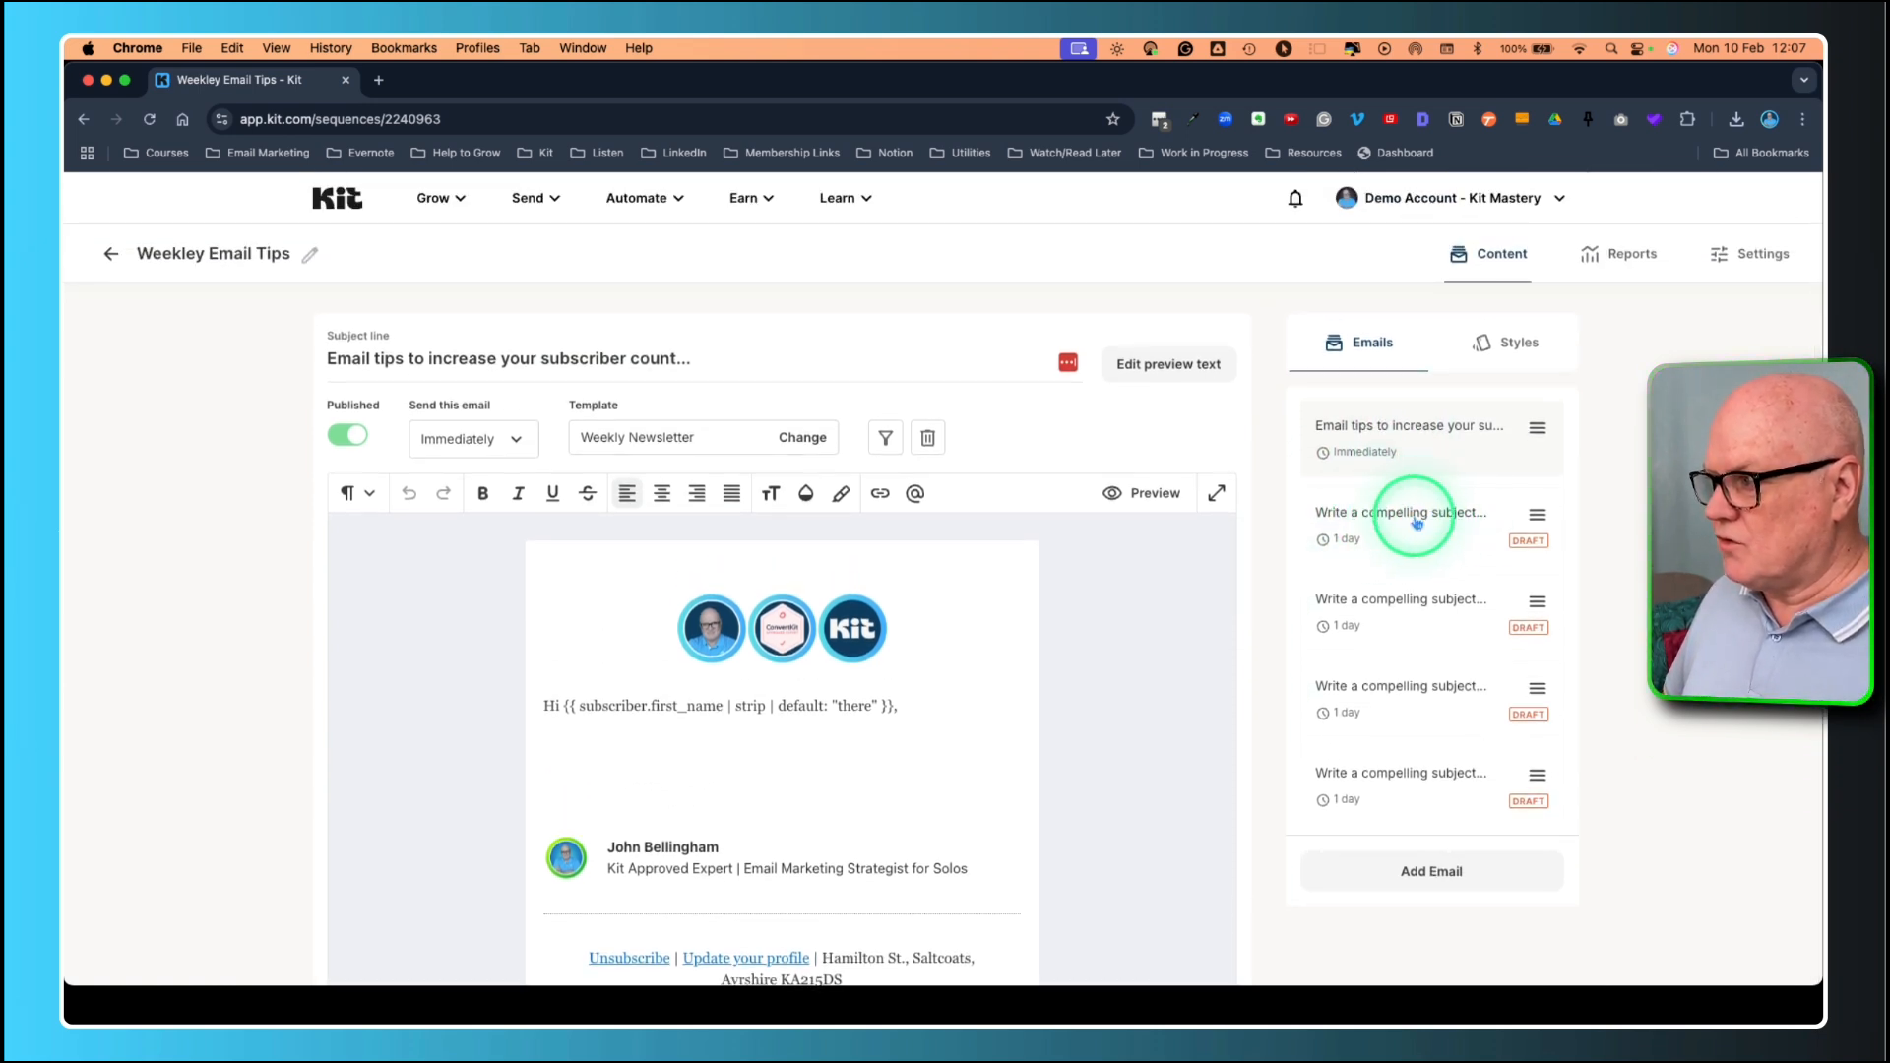
pyautogui.click(1417, 523)
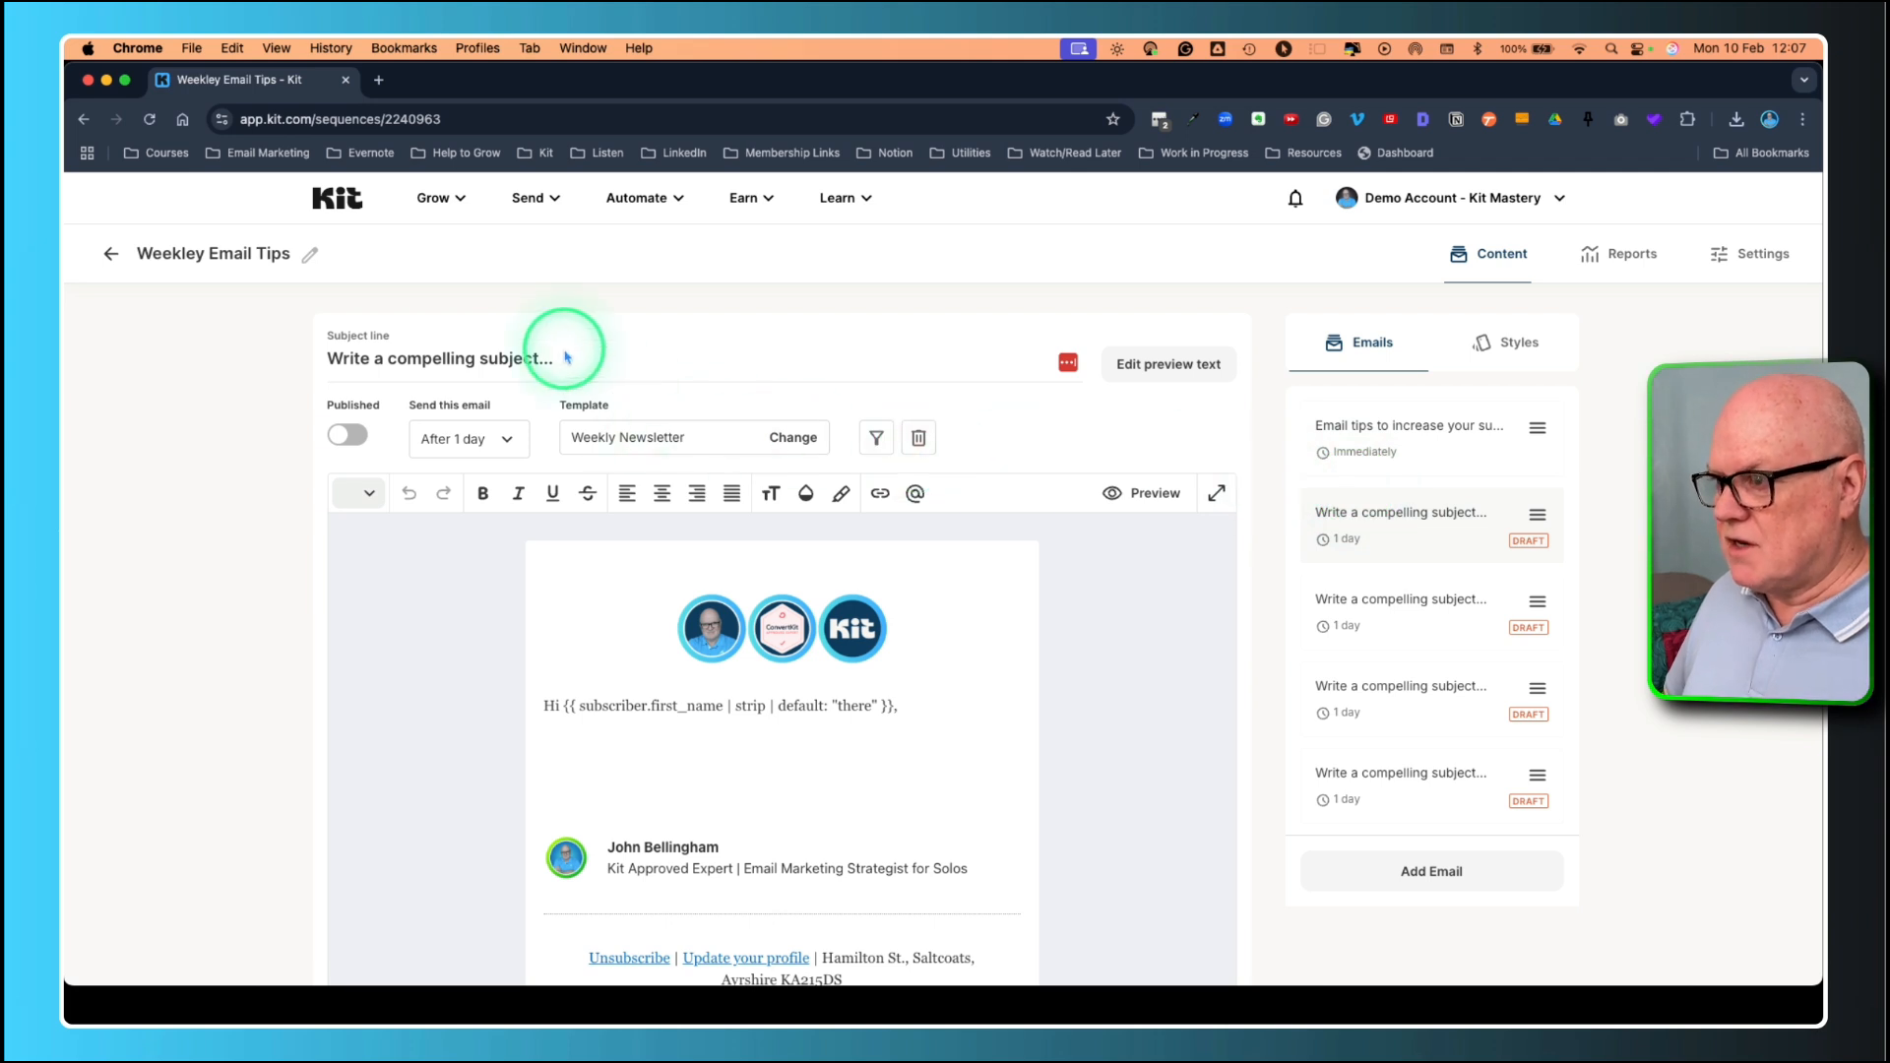
pyautogui.moveTo(563, 359); pyautogui.dragTo(328, 358)
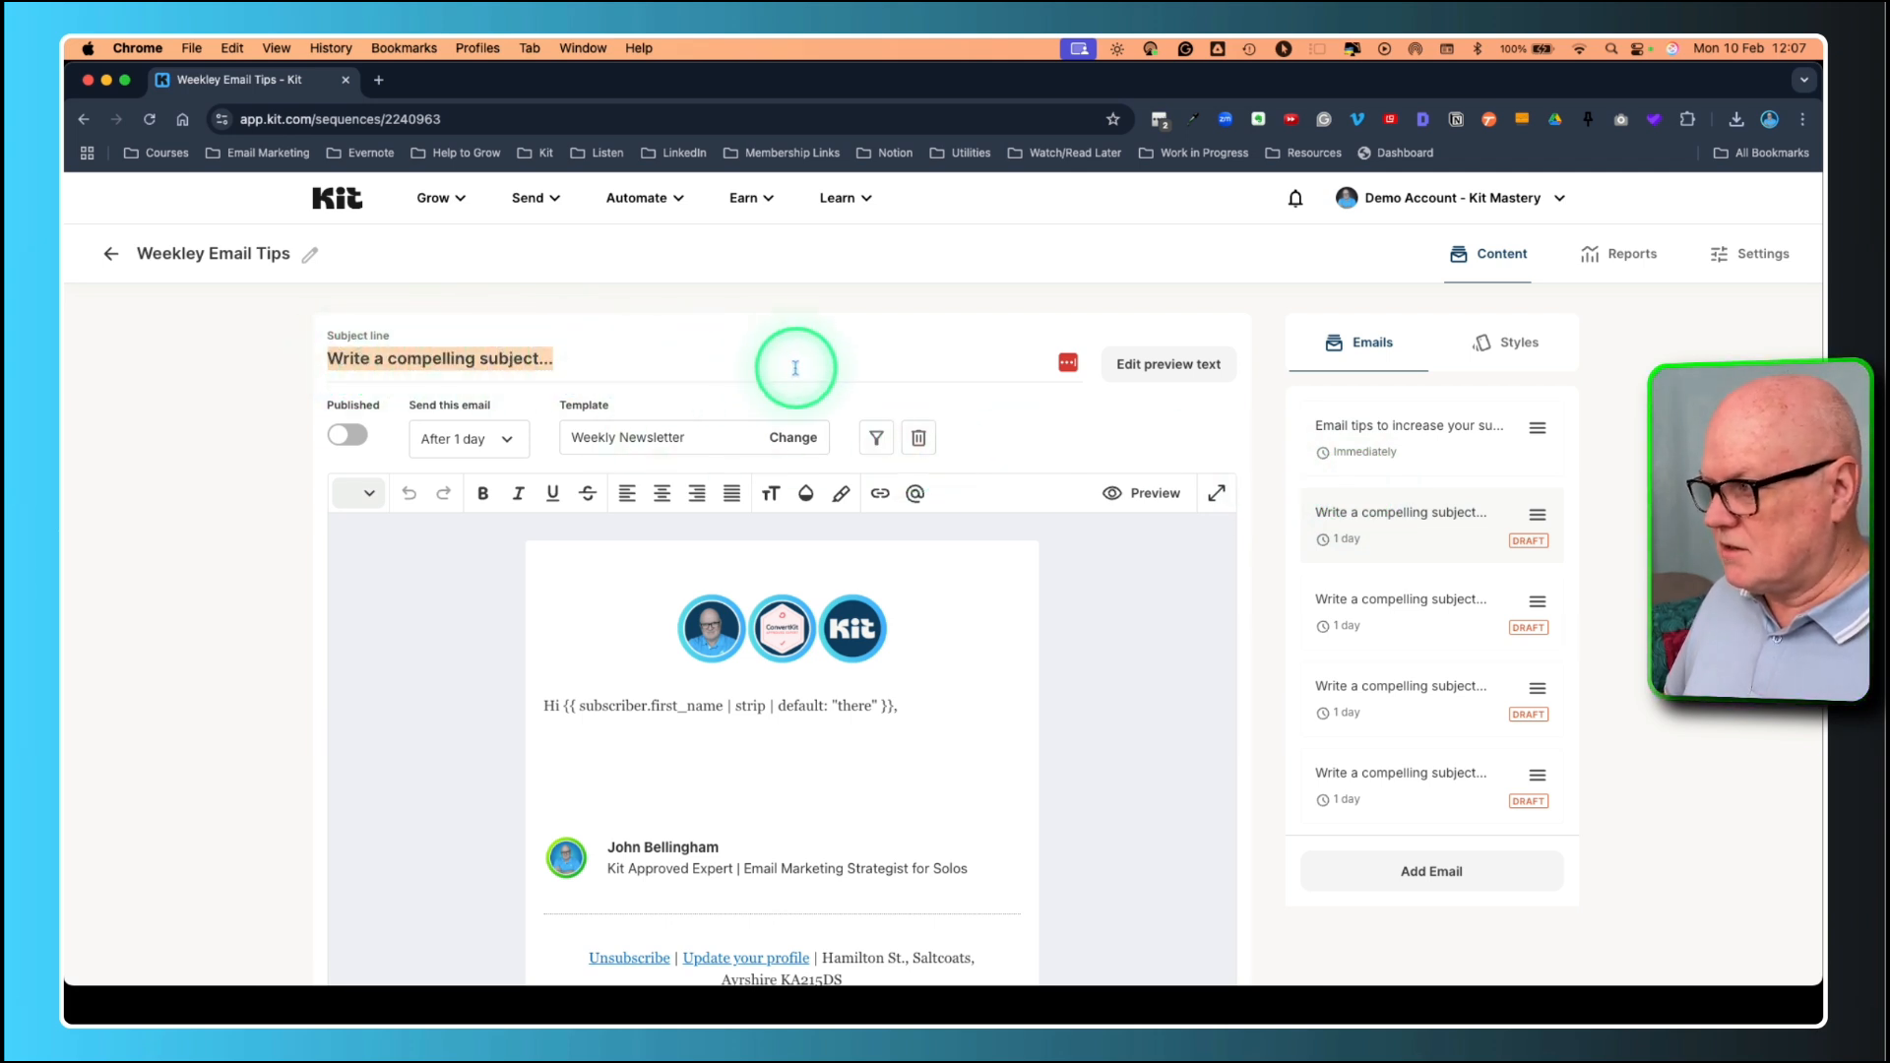
pyautogui.write('A tip to')
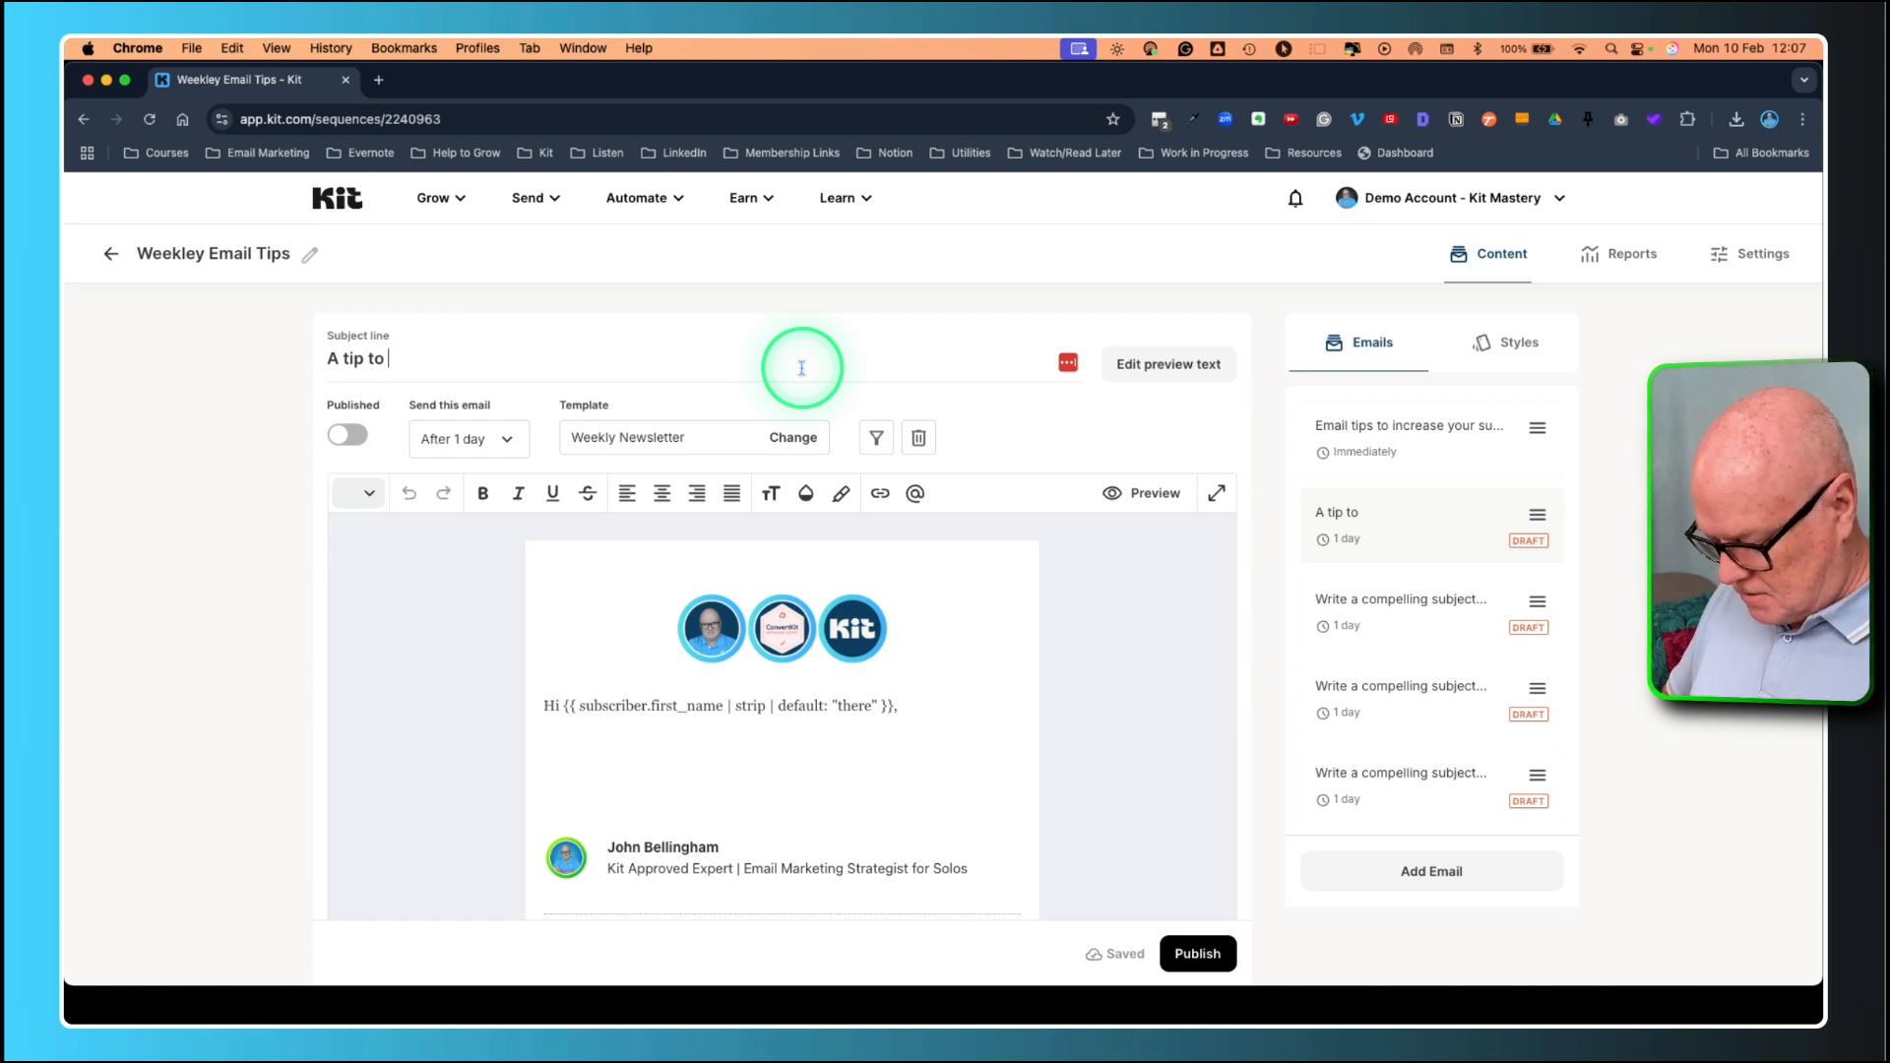
pyautogui.write(' imporove')
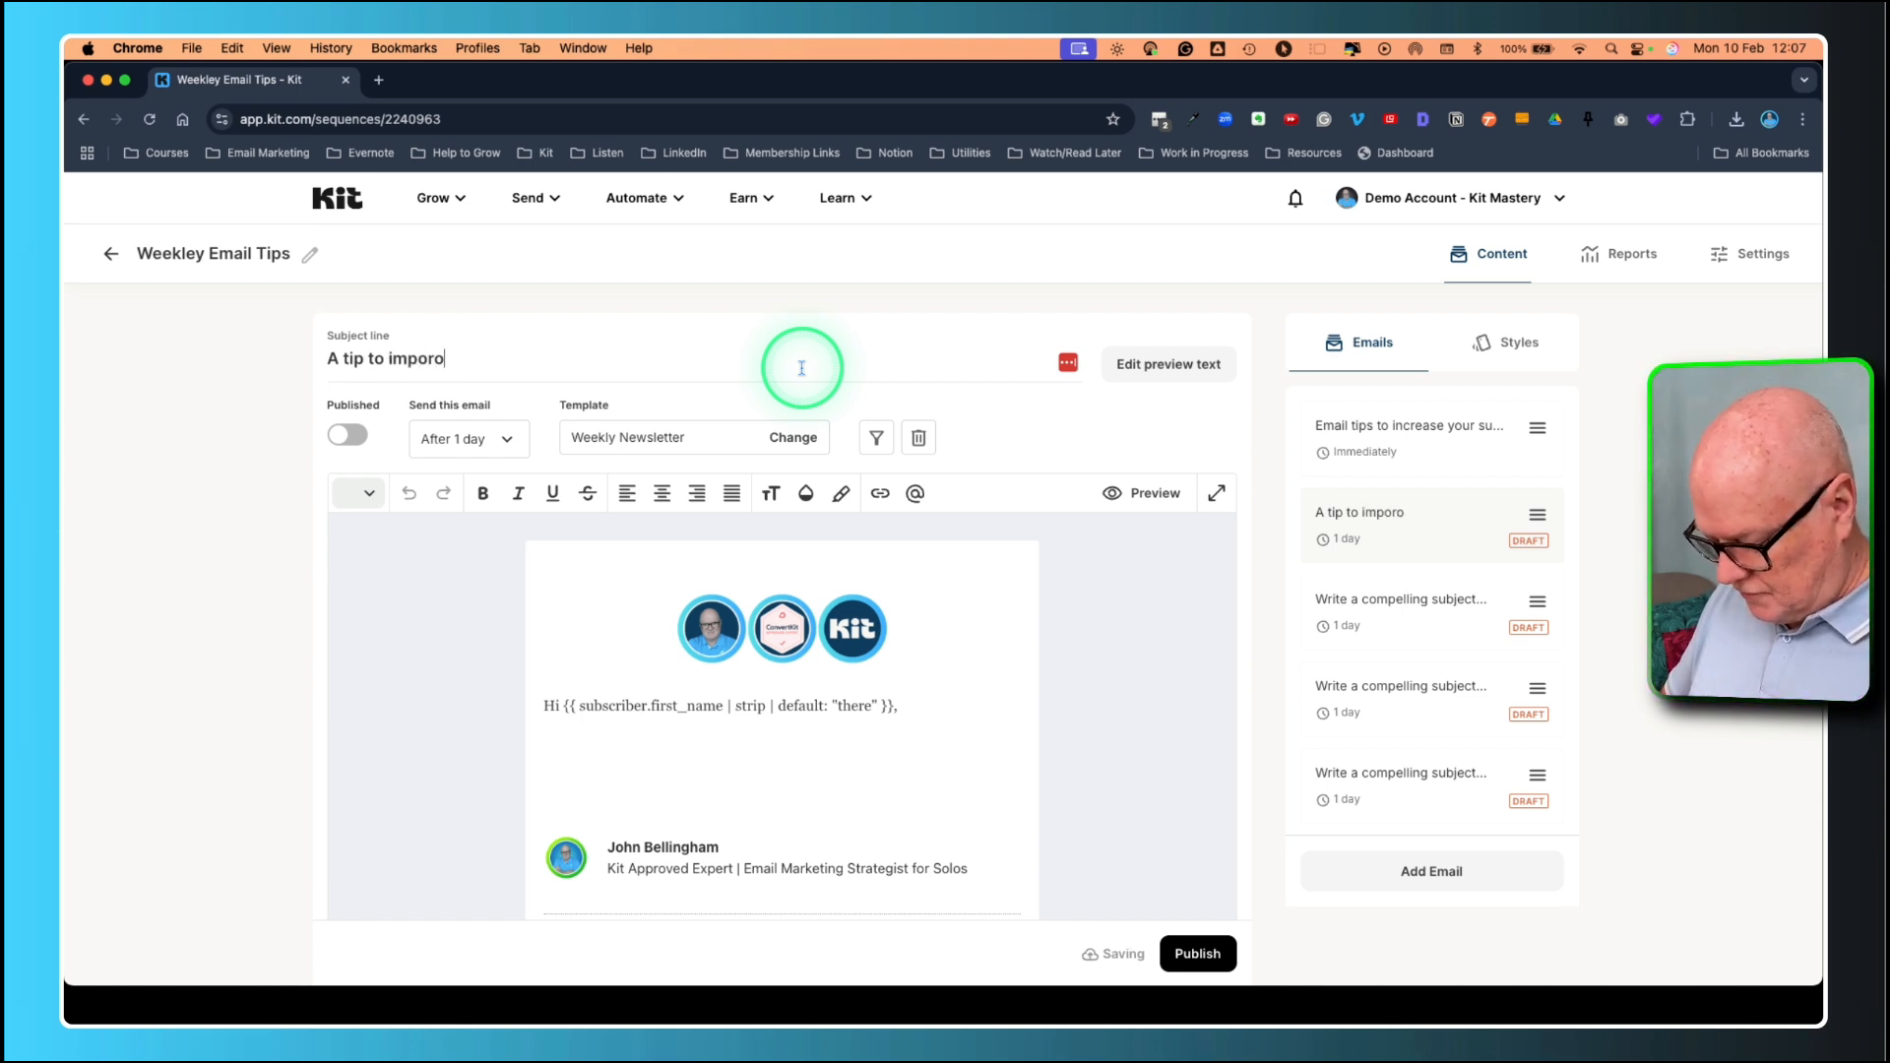
pyautogui.press('BackSpace')
pyautogui.press('BackSpace')
pyautogui.press('BackSpace')
pyautogui.press('BackSpace')
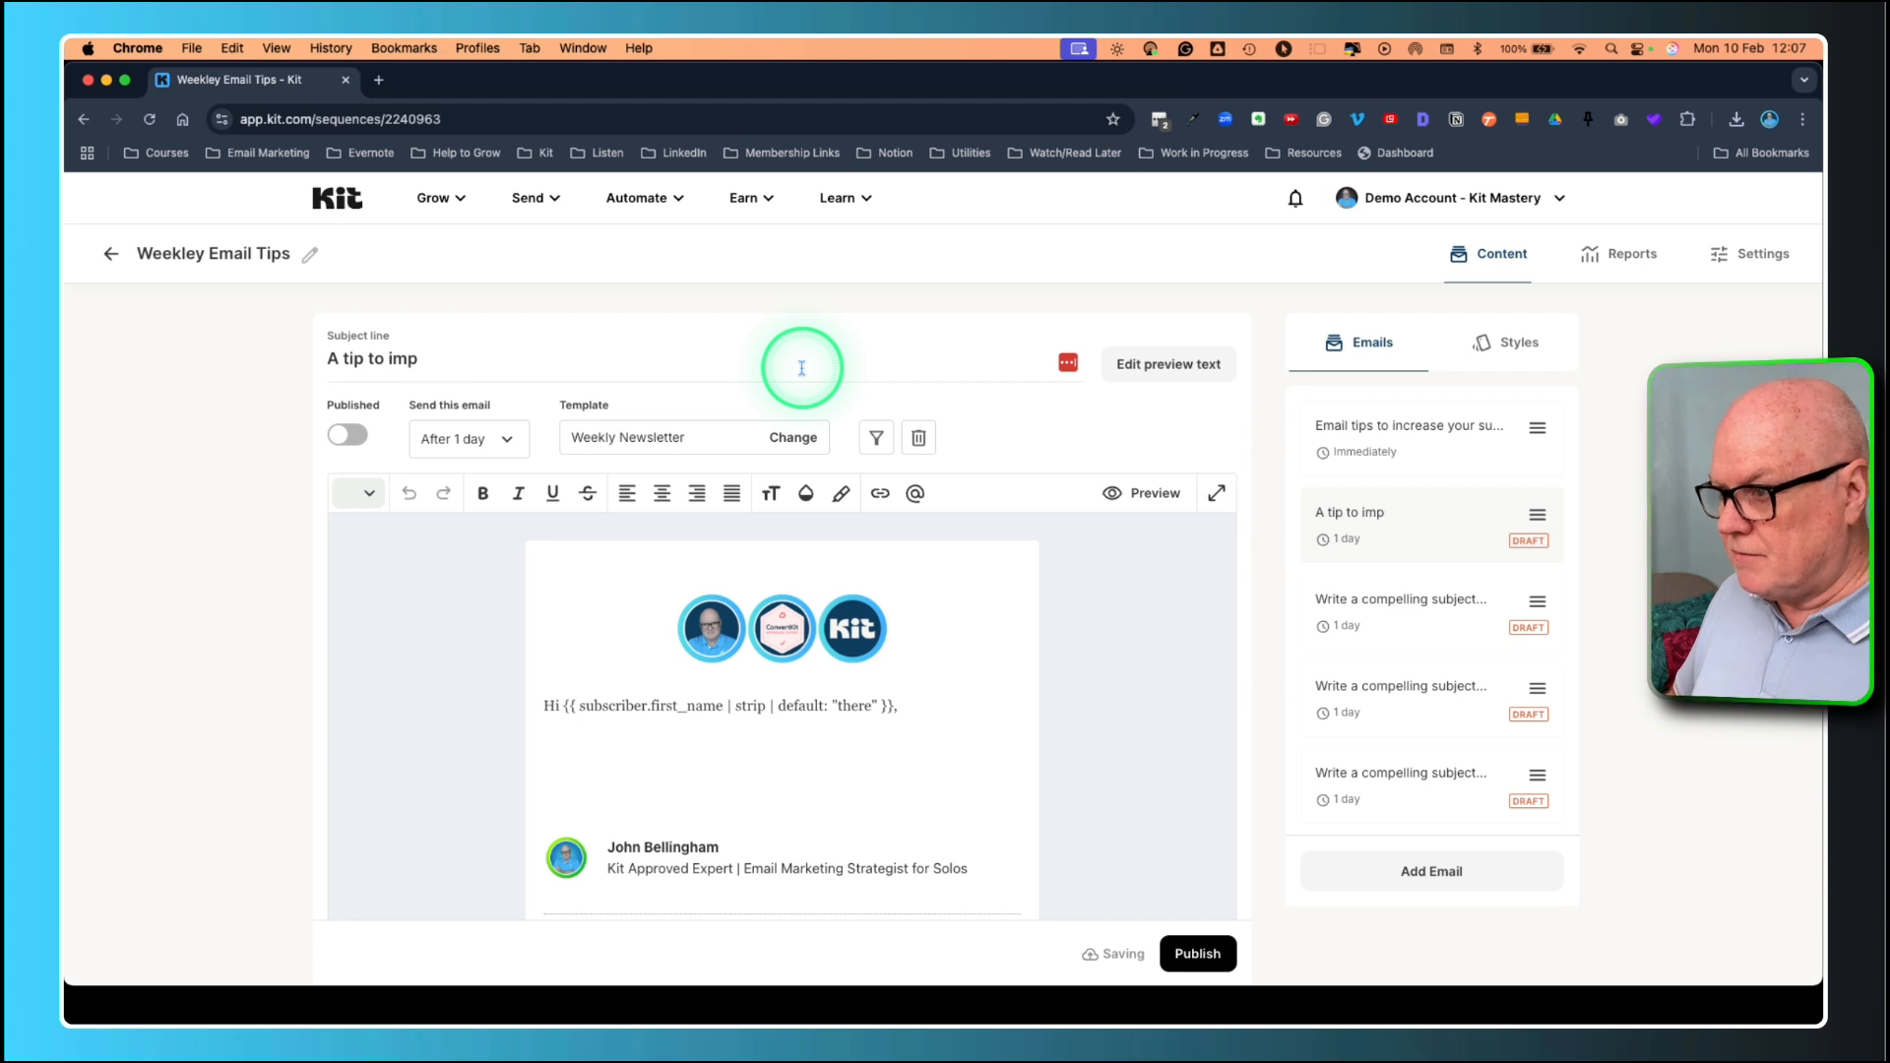
pyautogui.write('ove open rates...')
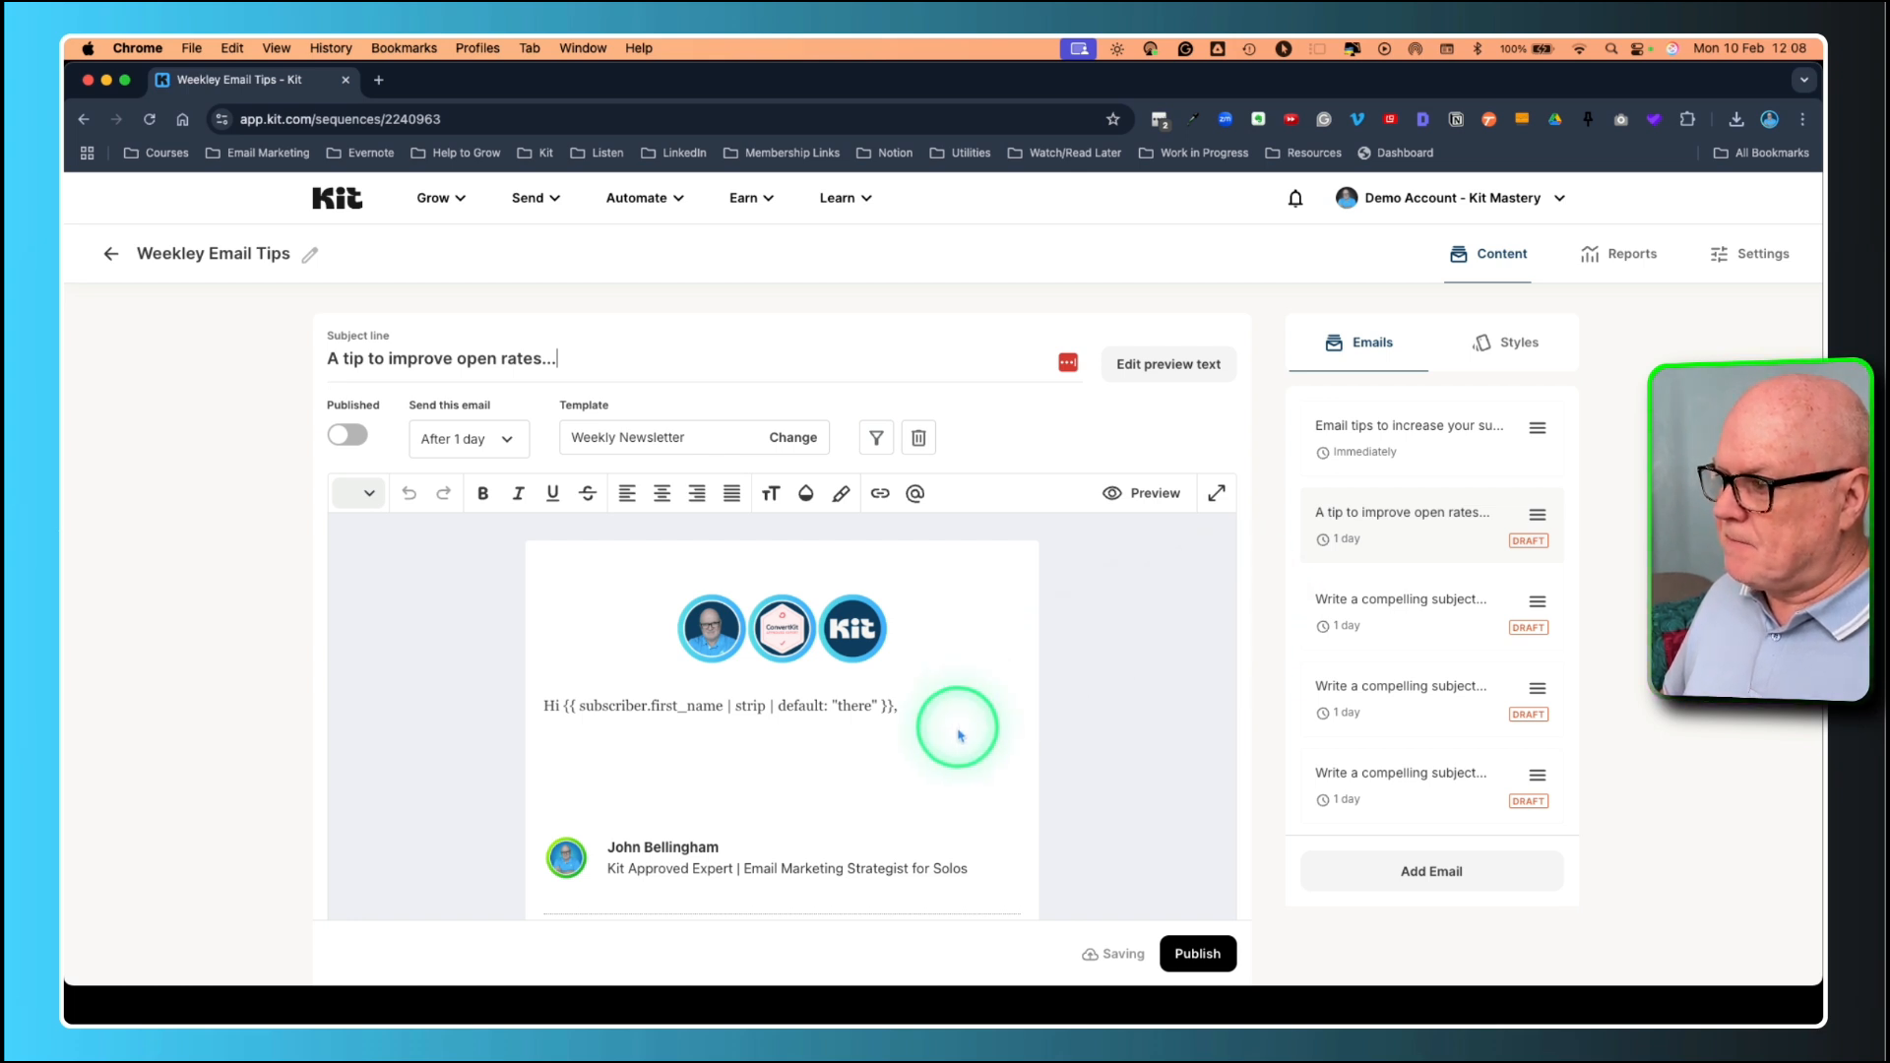
pyautogui.click(886, 764)
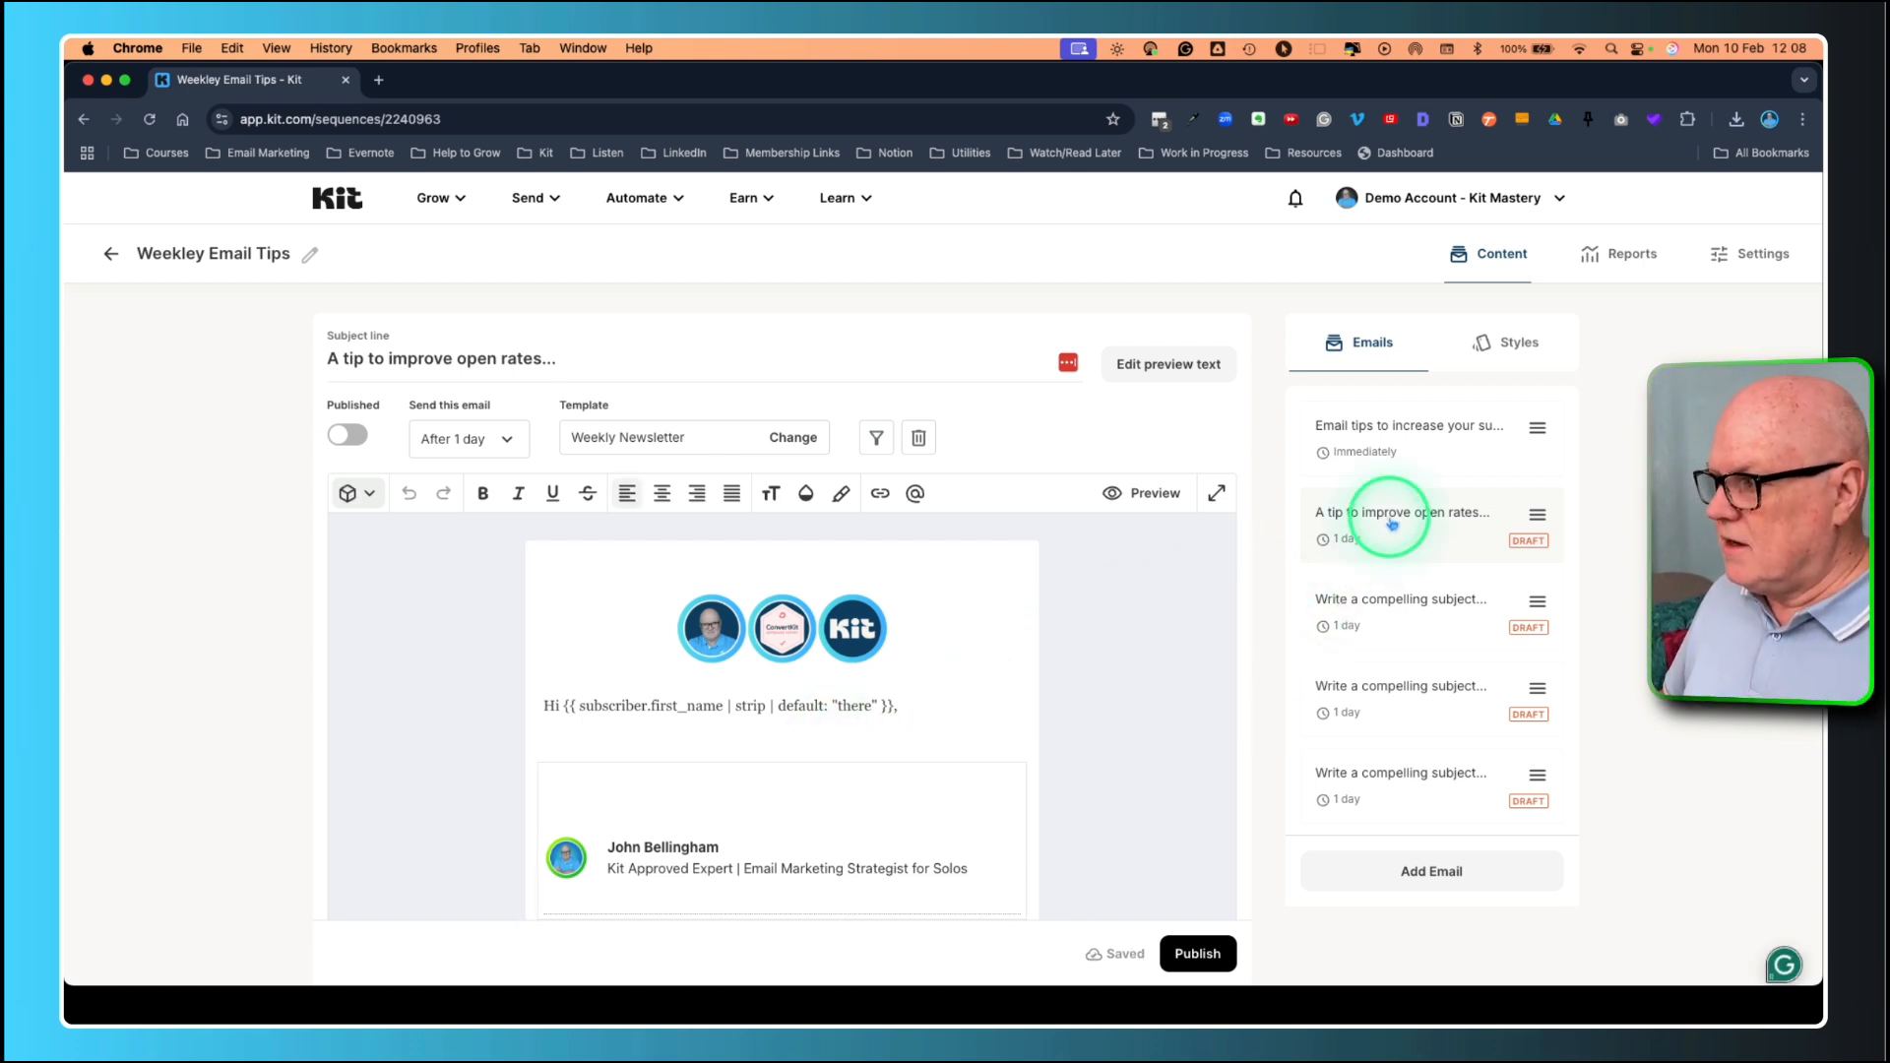
# Set the second email to send 7 days after the last email, leaving all weekdays enabled.
pyautogui.click(508, 441)
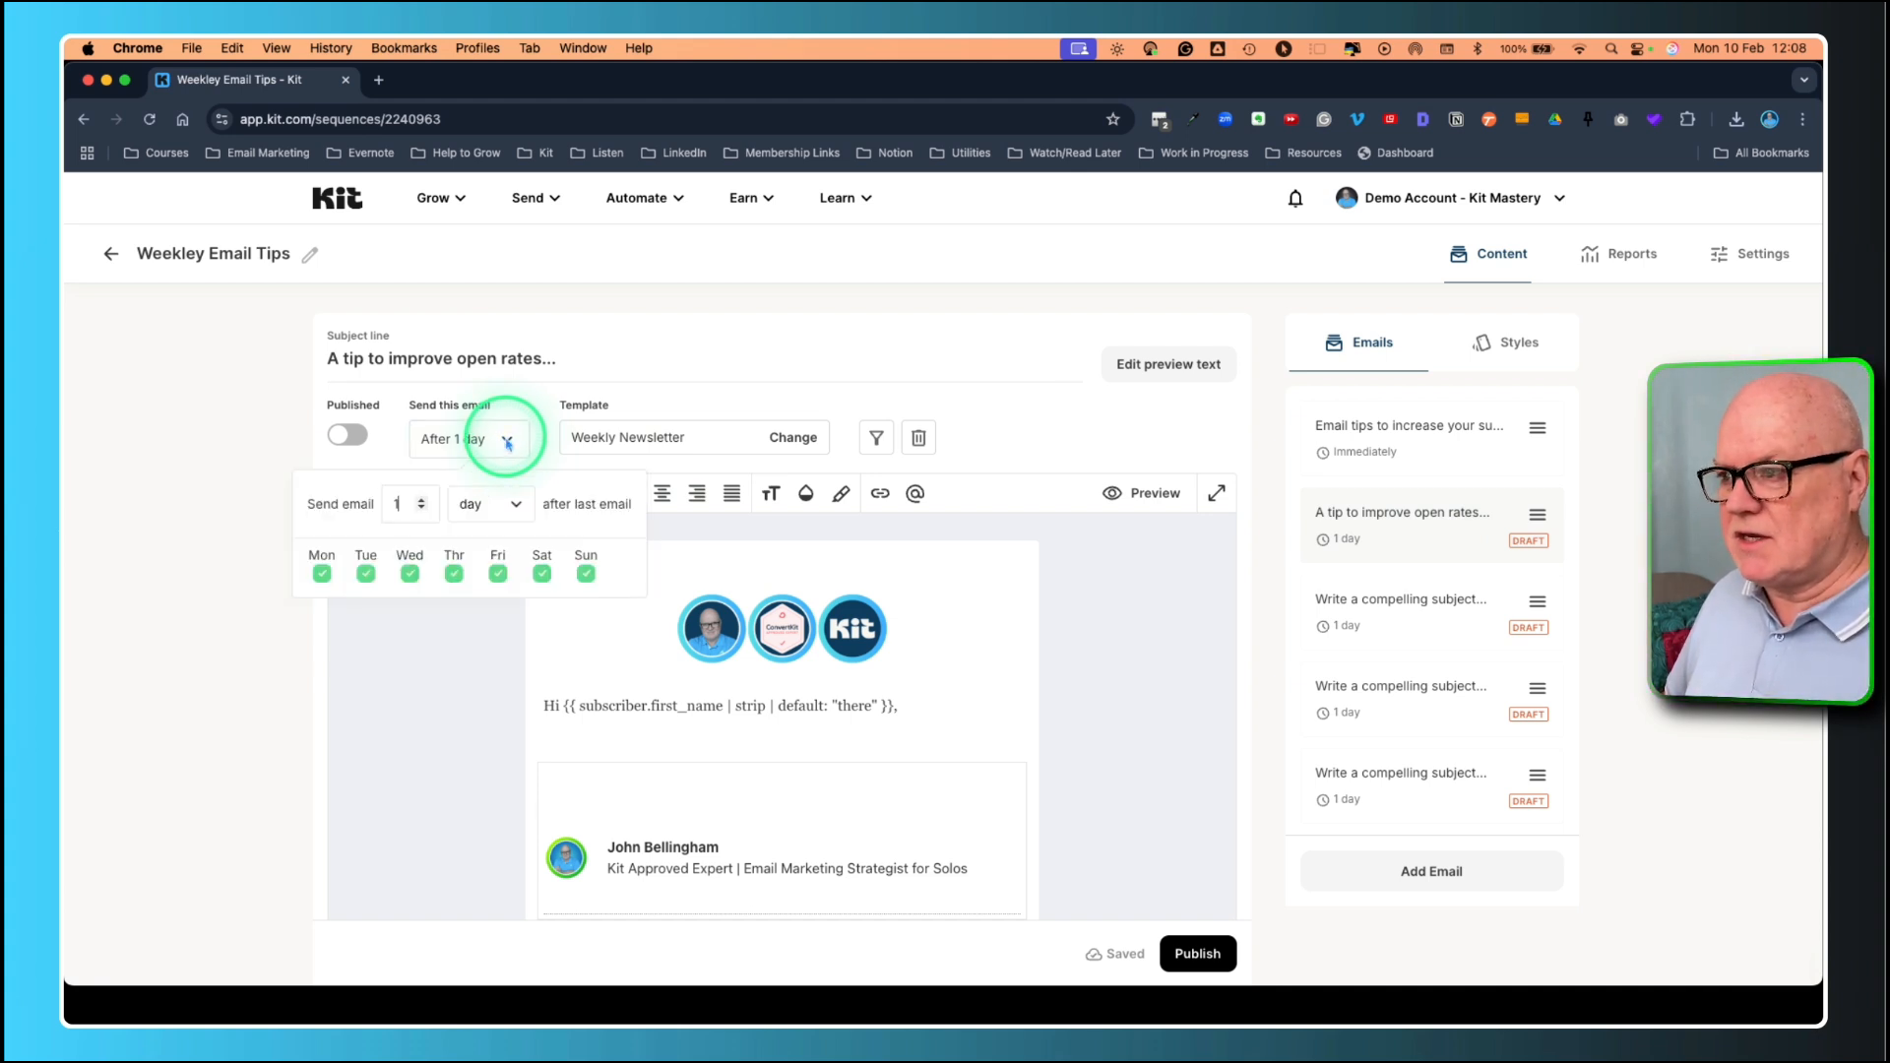
pyautogui.click(420, 499)
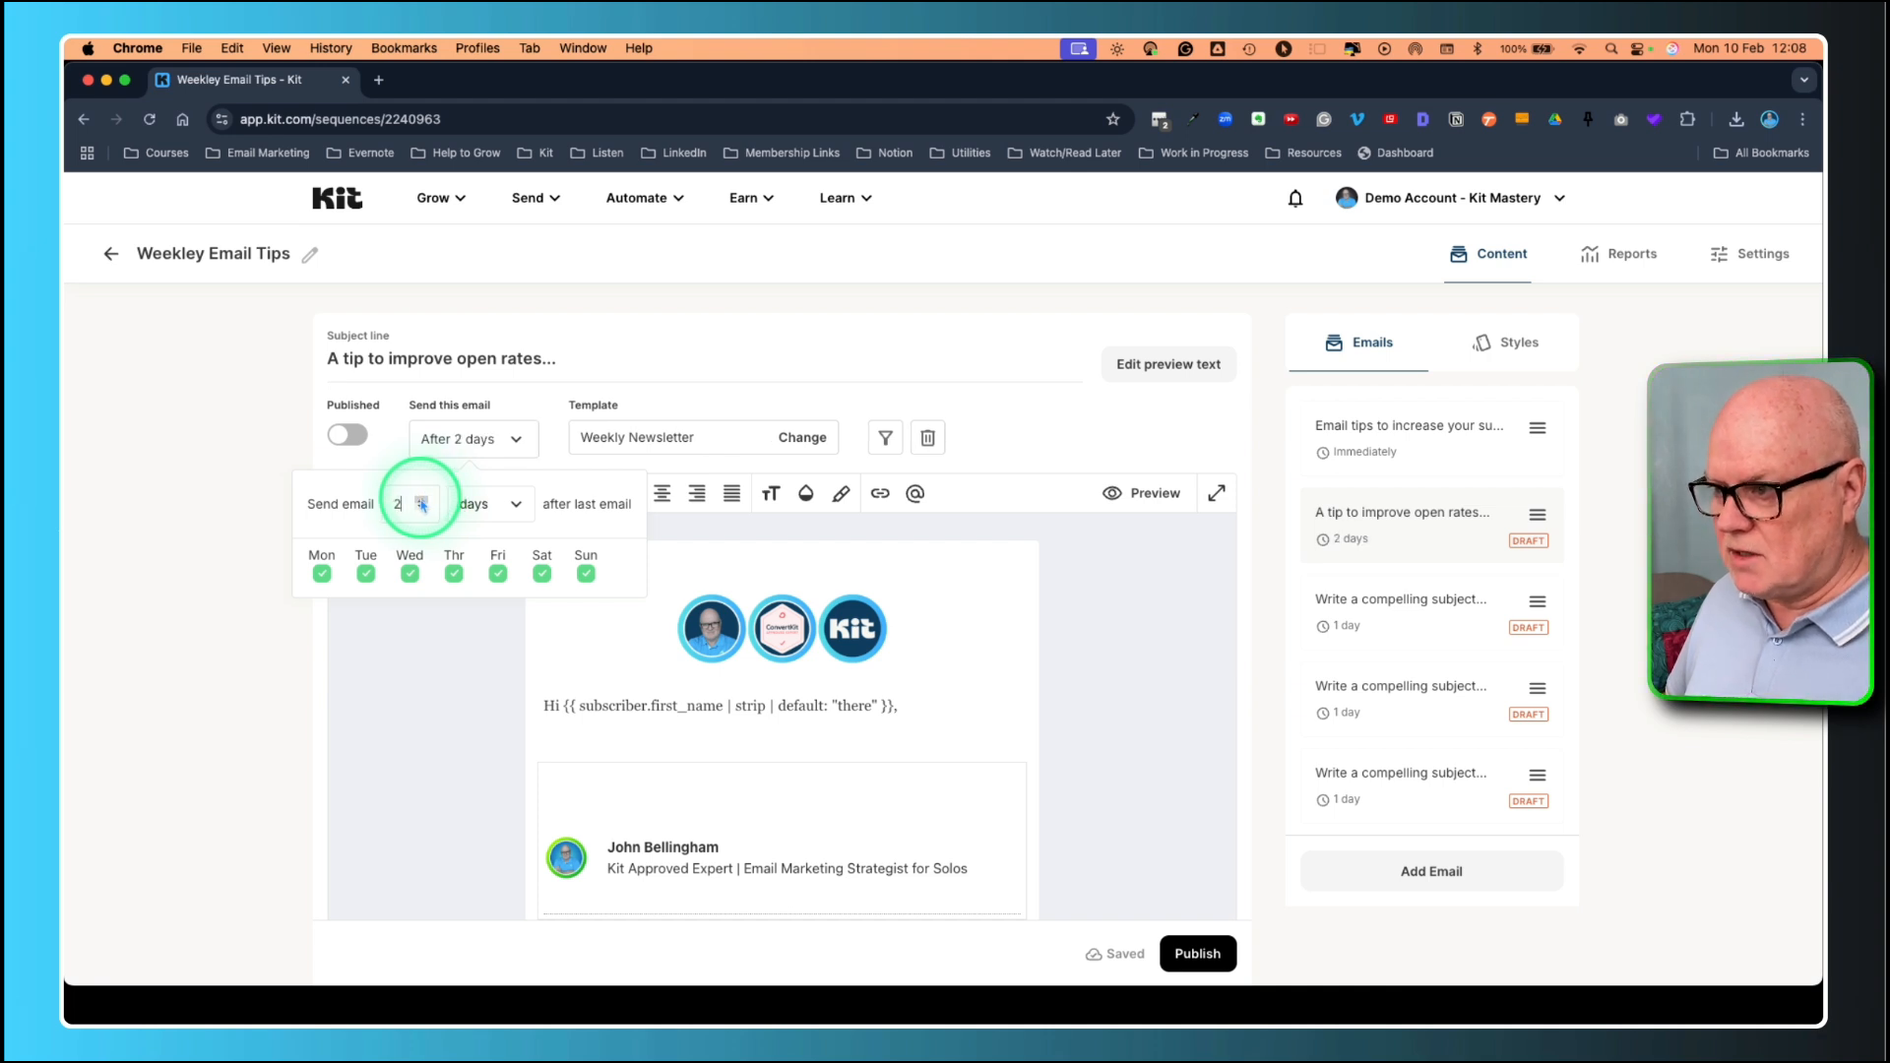
pyautogui.click(421, 499)
pyautogui.click(421, 499)
pyautogui.click(420, 499)
pyautogui.click(421, 499)
pyautogui.click(421, 499)
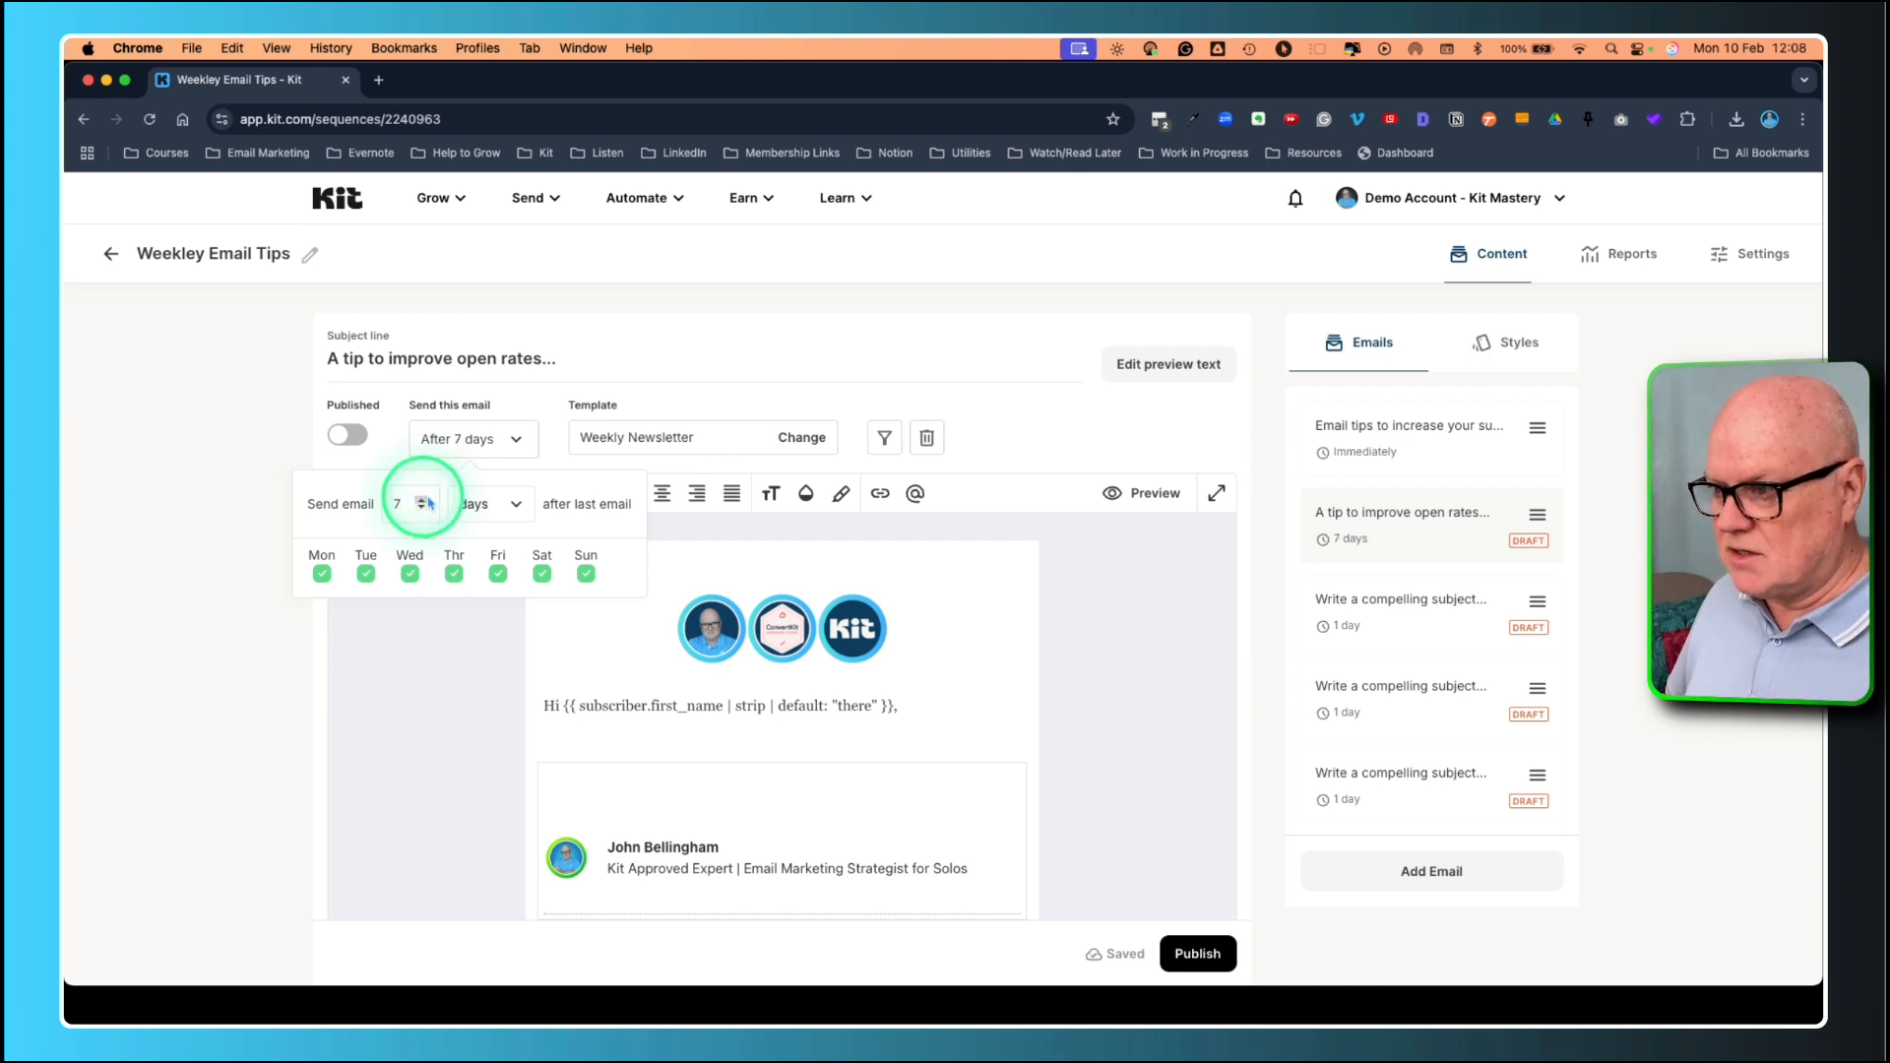
pyautogui.click(532, 439)
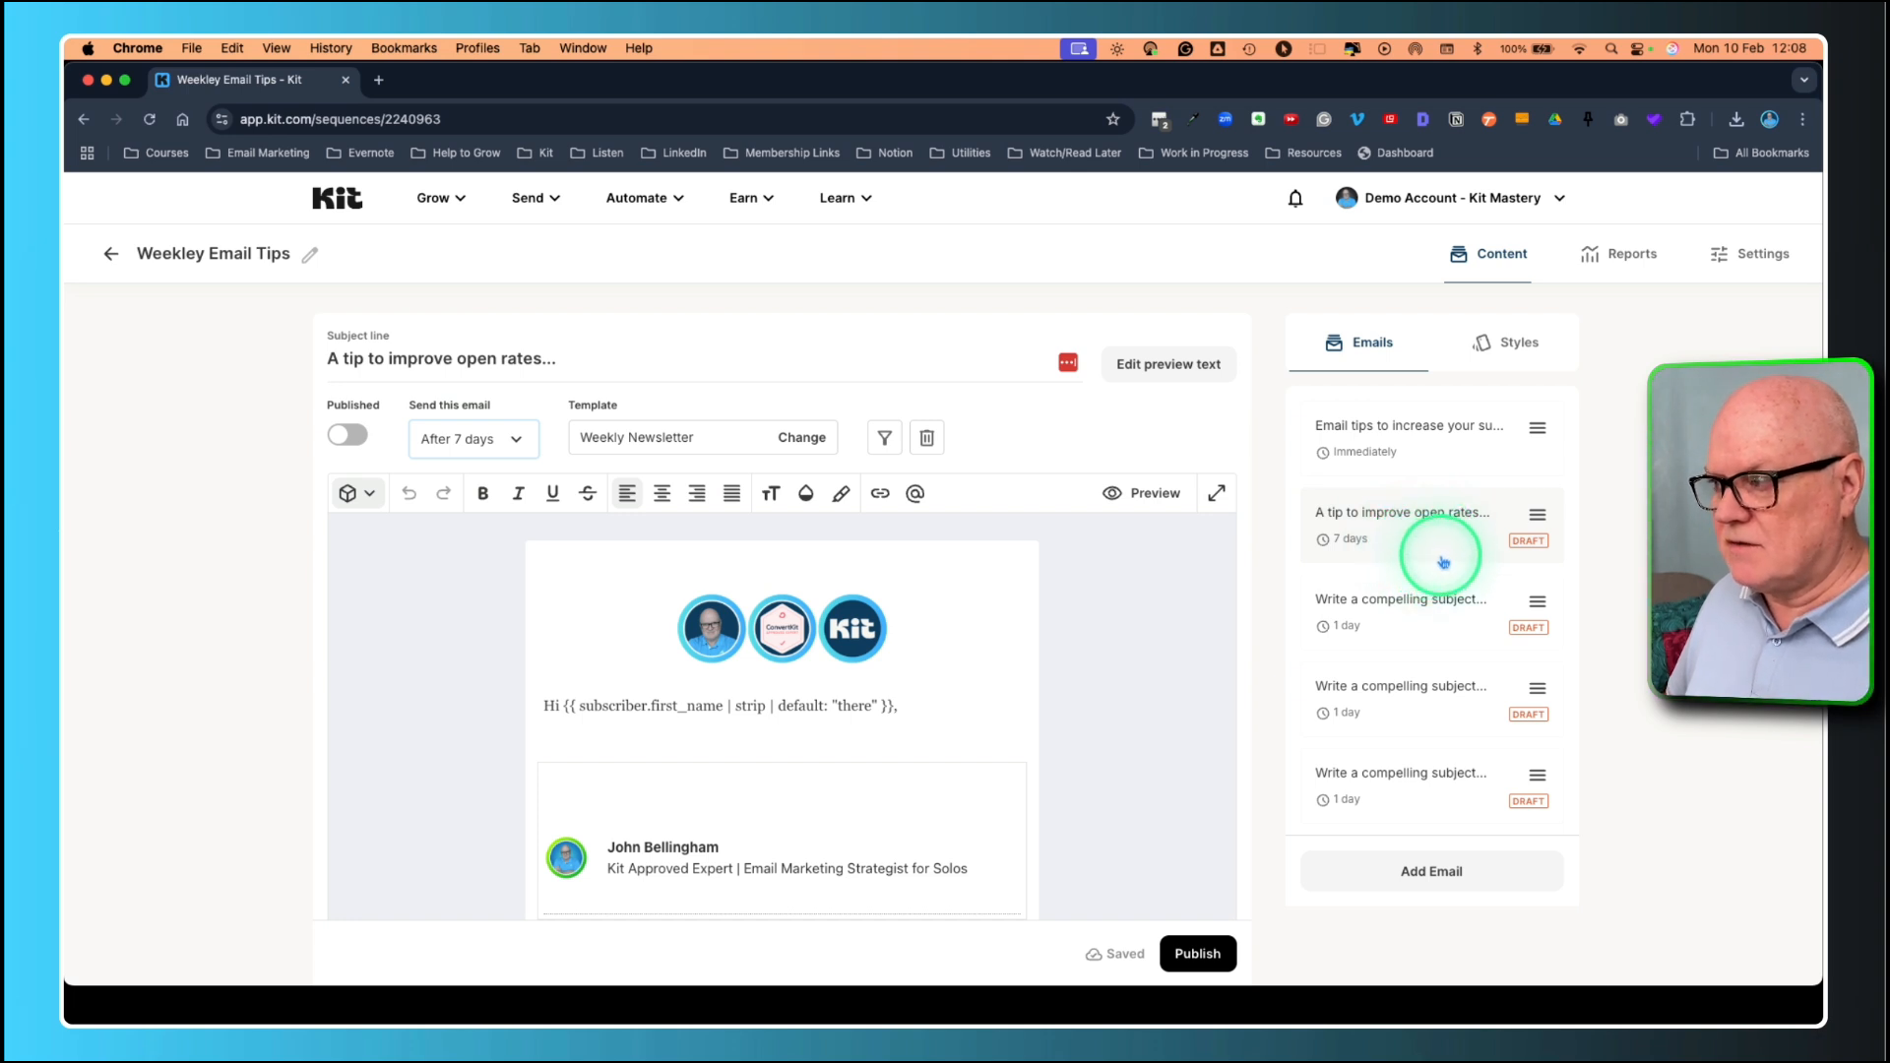
# Switch the second email to published and look over its body and the sequence's email list.
pyautogui.click(354, 438)
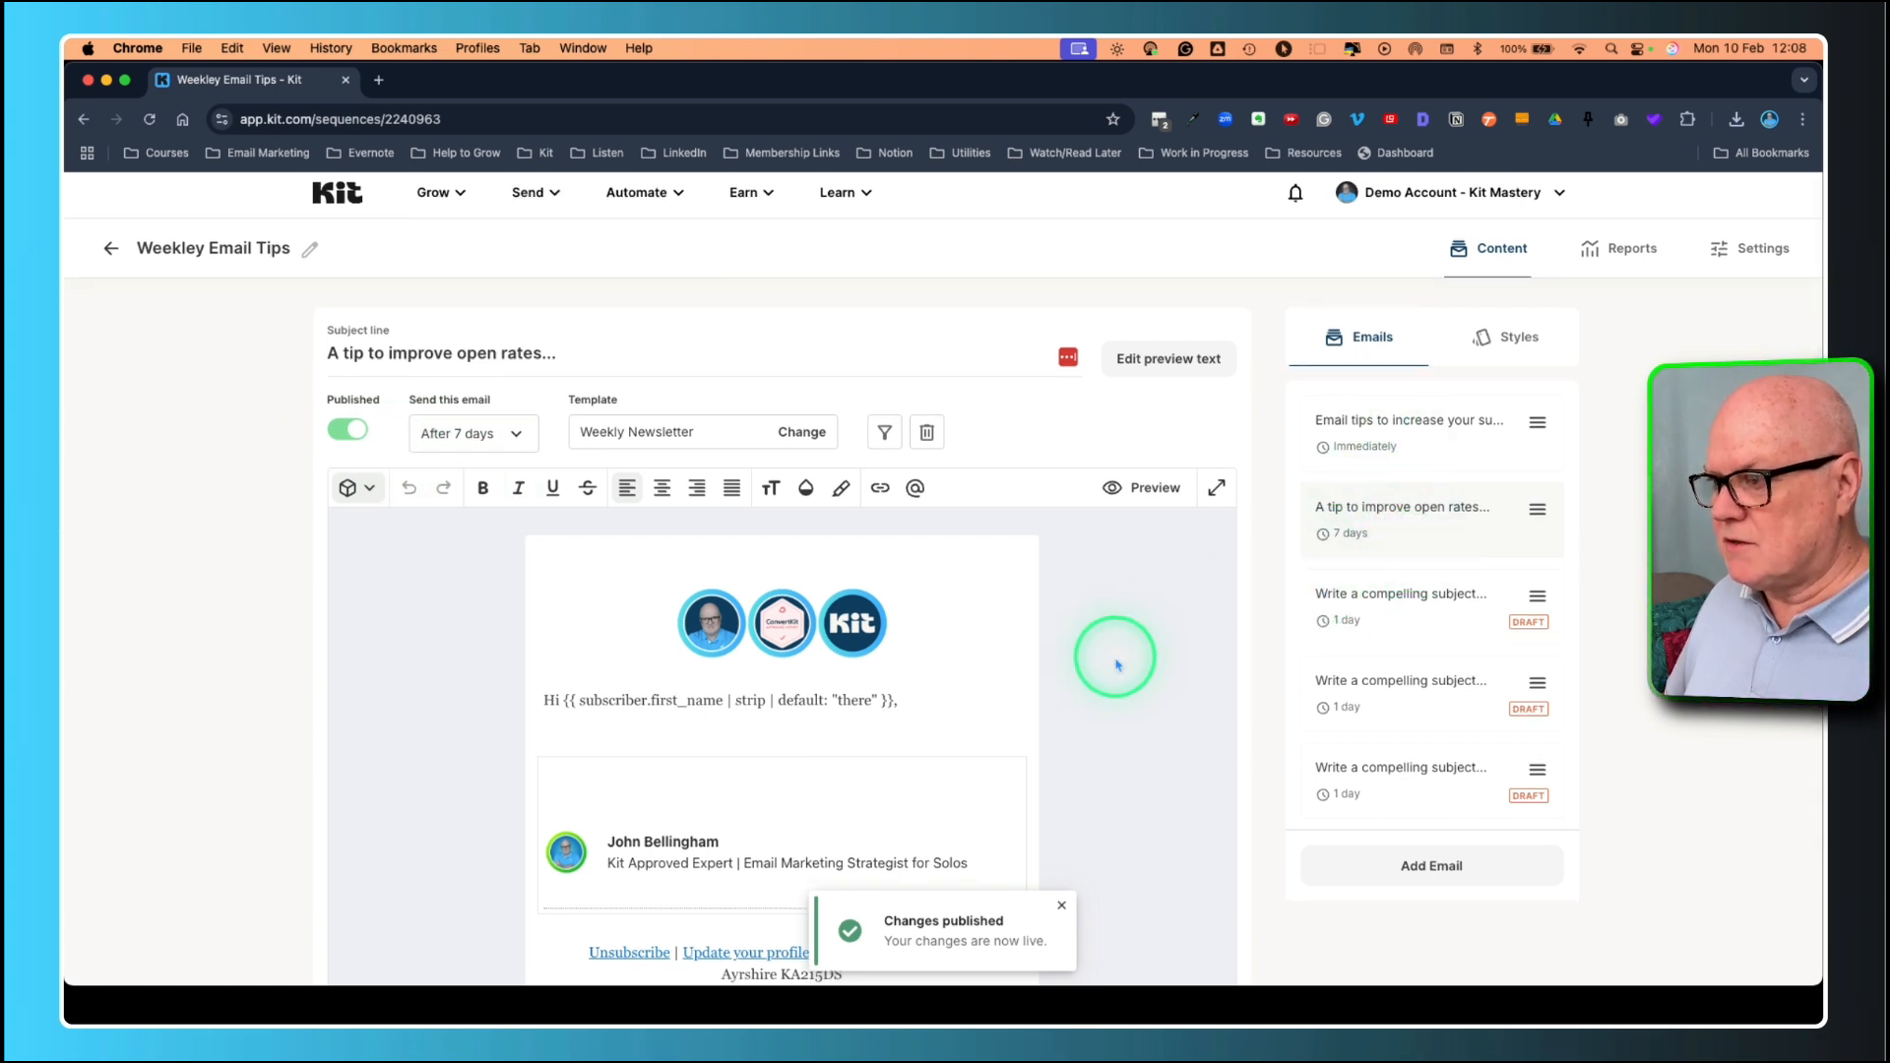
pyautogui.scroll(-3, 1123, 674)
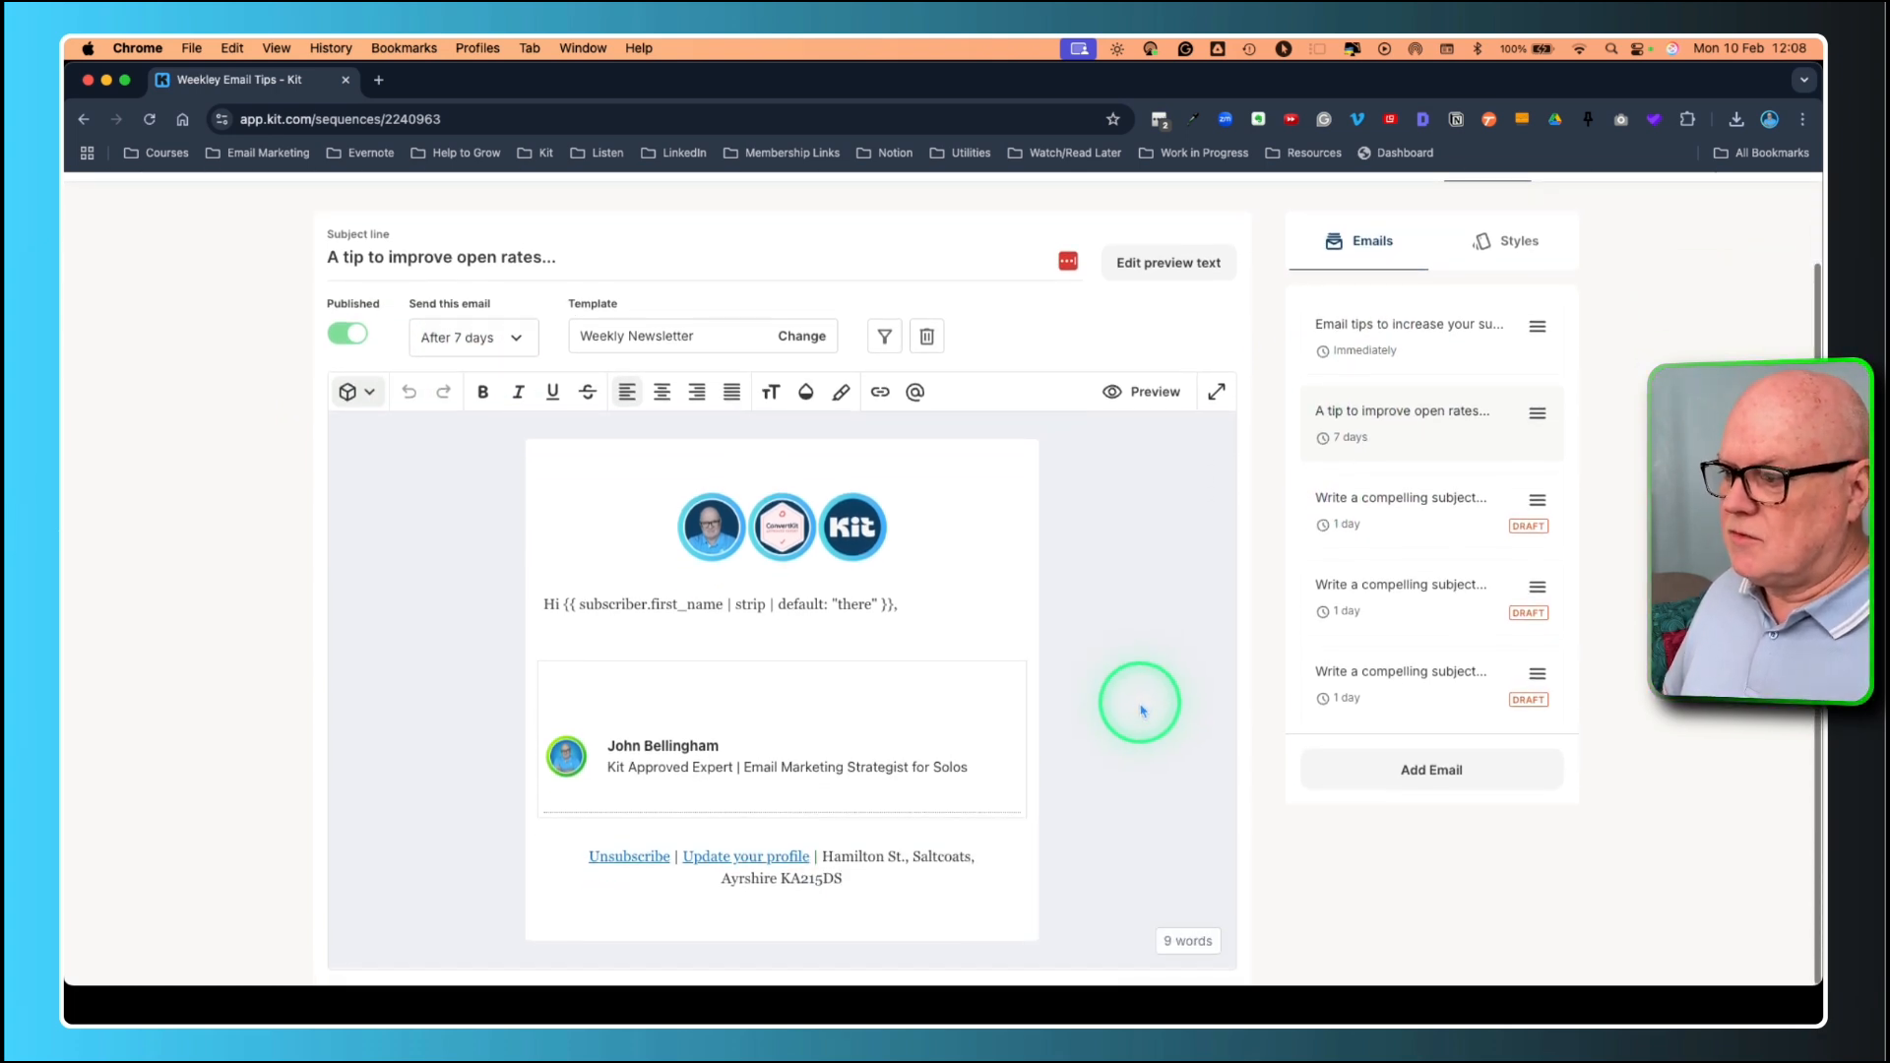
pyautogui.scroll(3, 1142, 710)
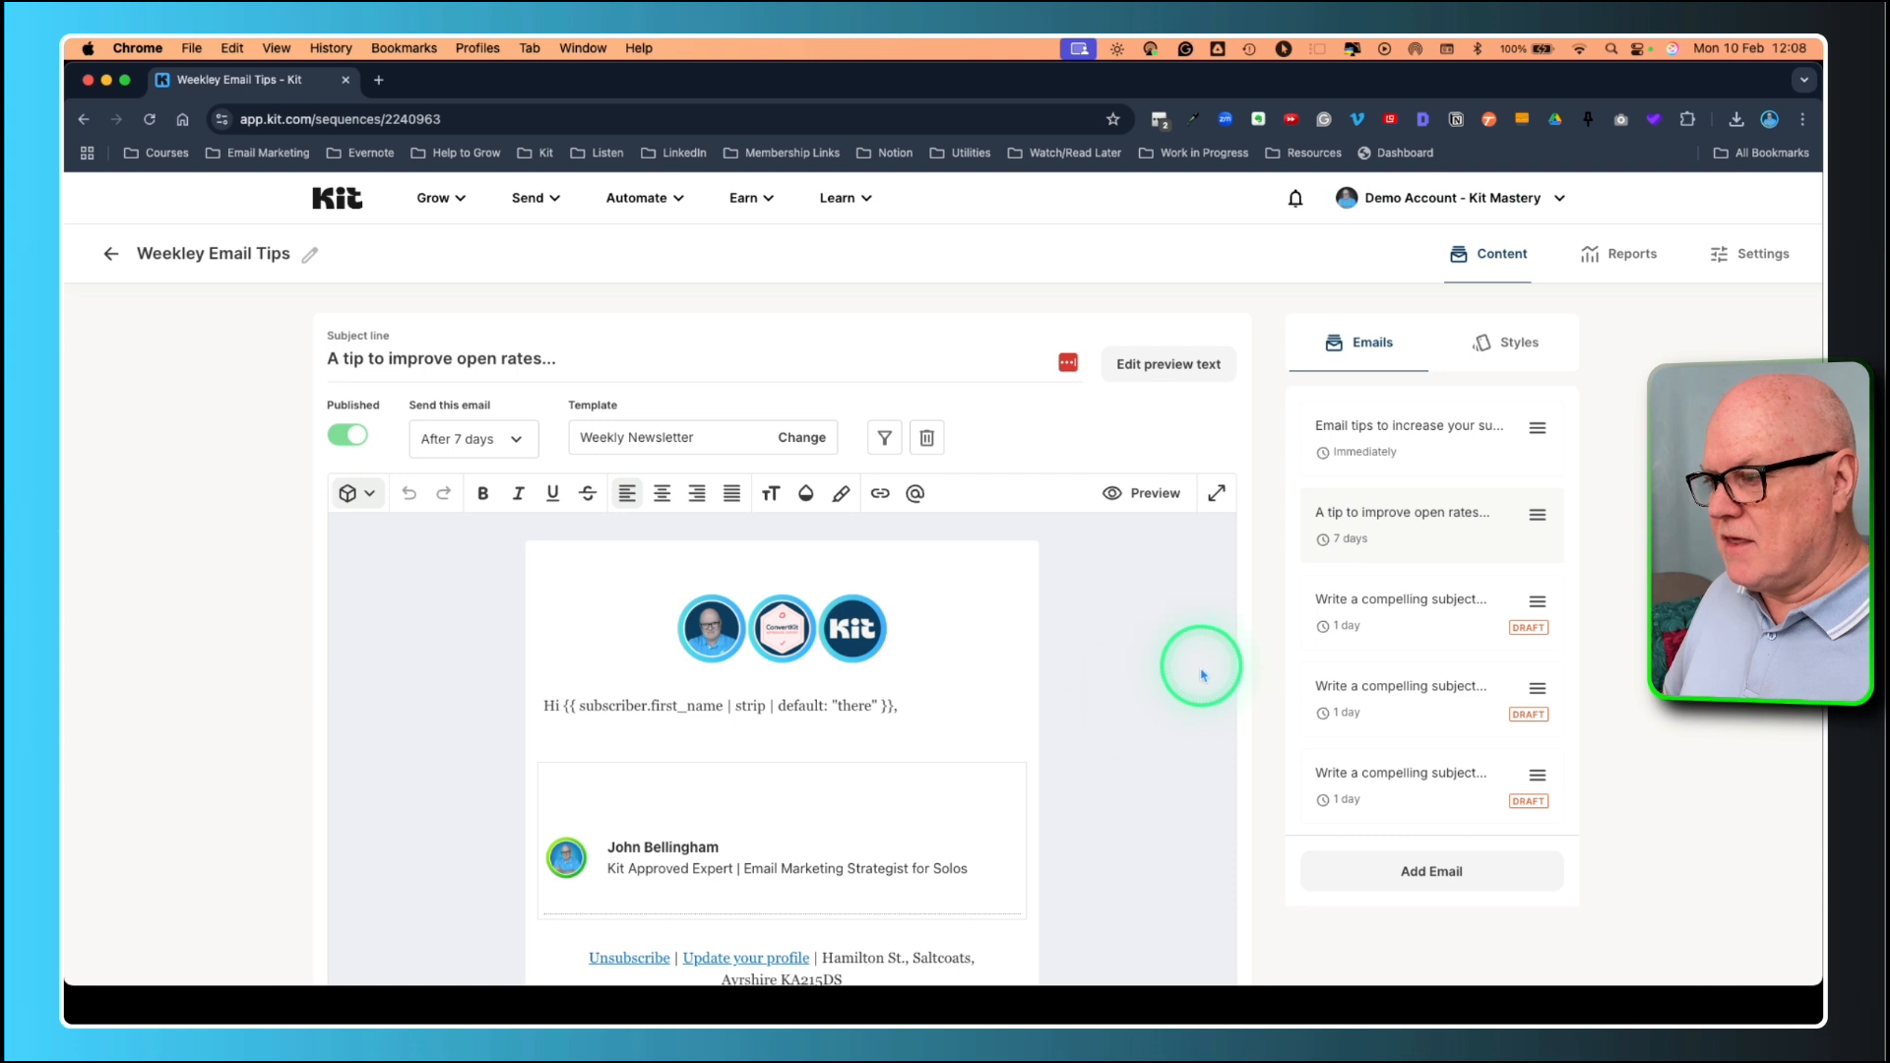
pyautogui.scroll(-1, 1410, 605)
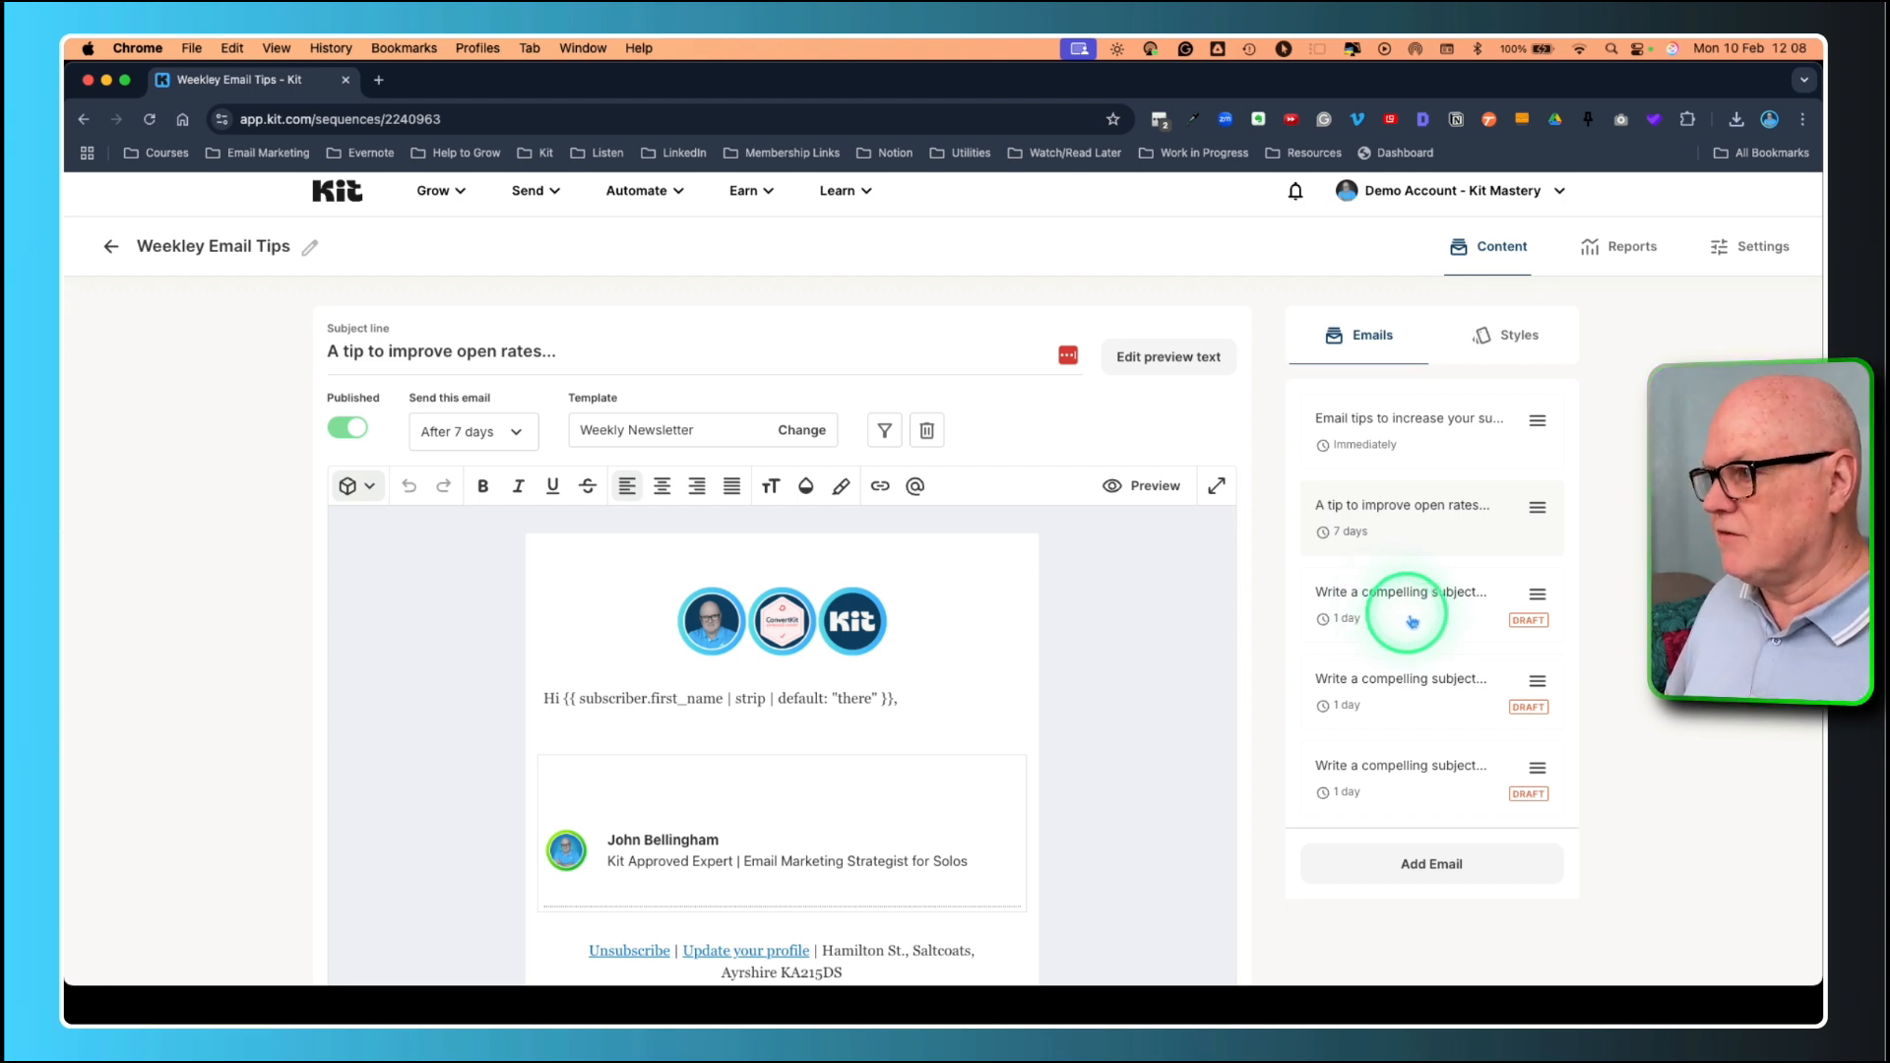
pyautogui.scroll(-2, 1331, 665)
pyautogui.scroll(2, 1328, 669)
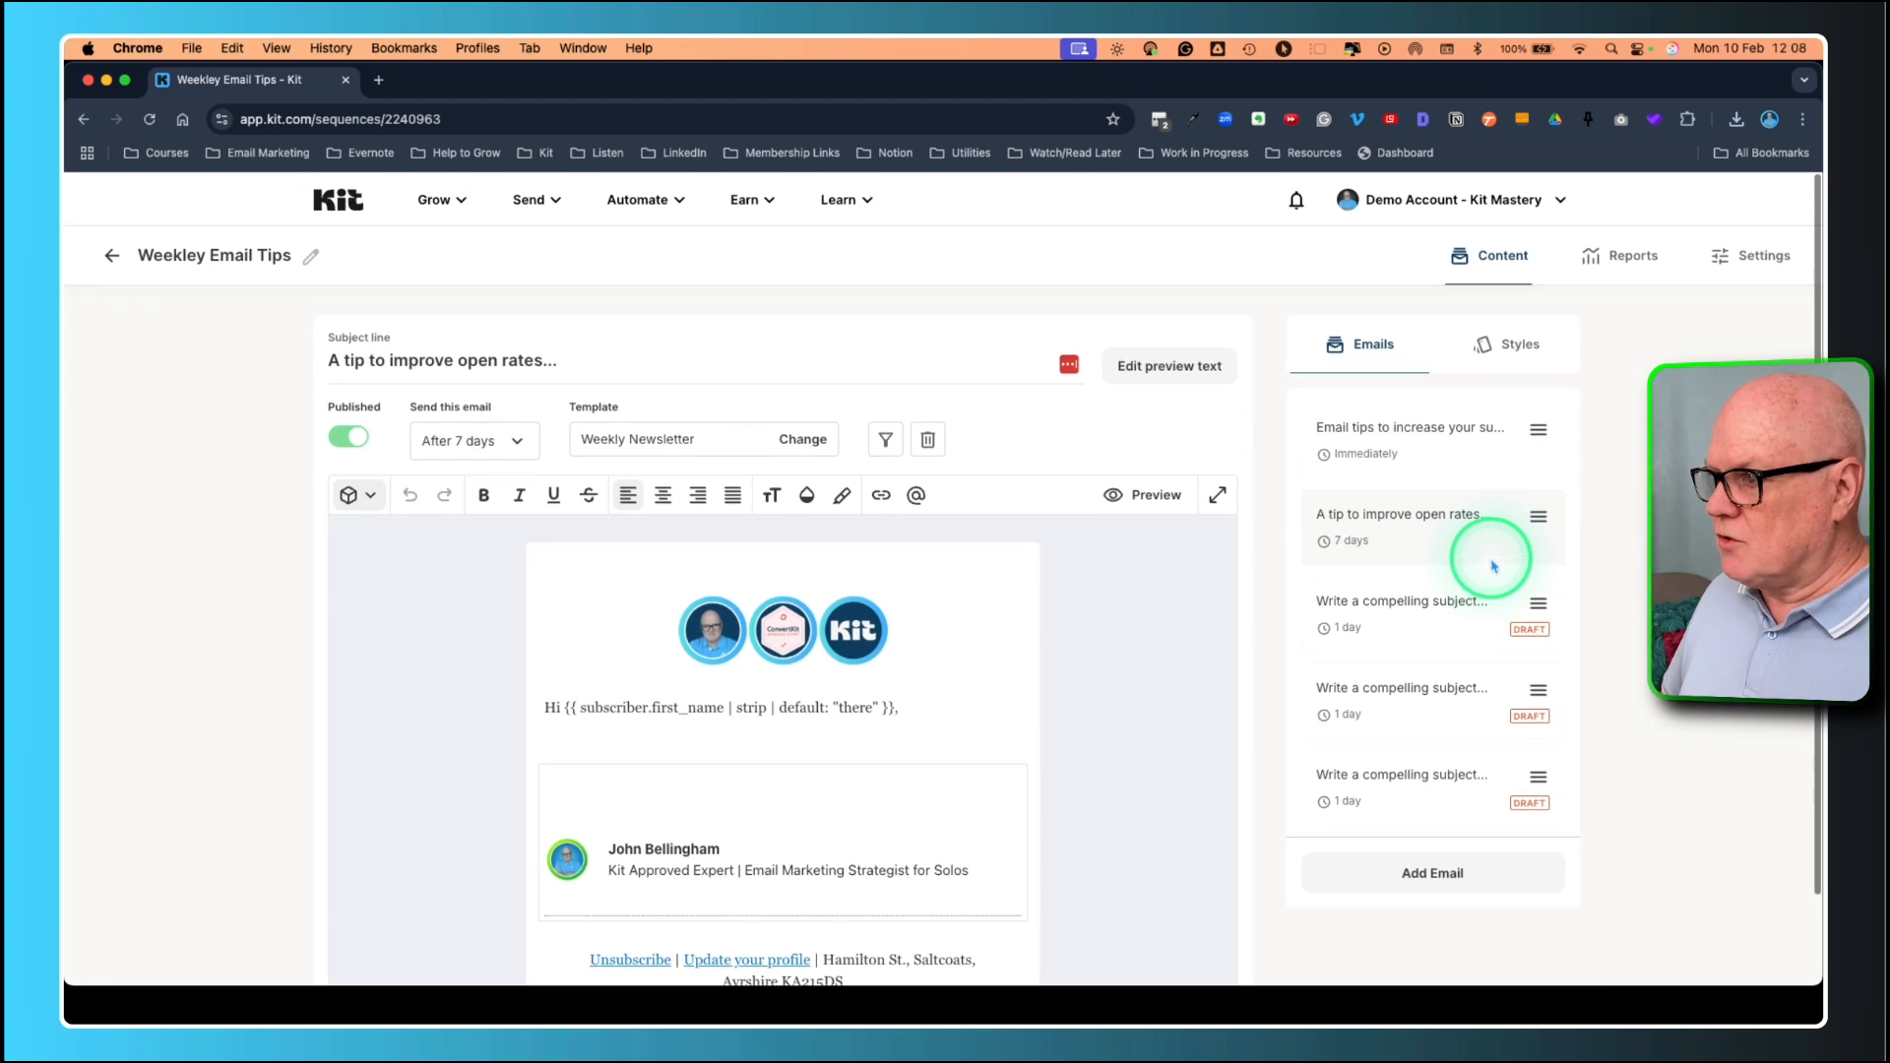
# Open the sequence settings and check the available sender addresses without changing the selected one.
pyautogui.click(1732, 262)
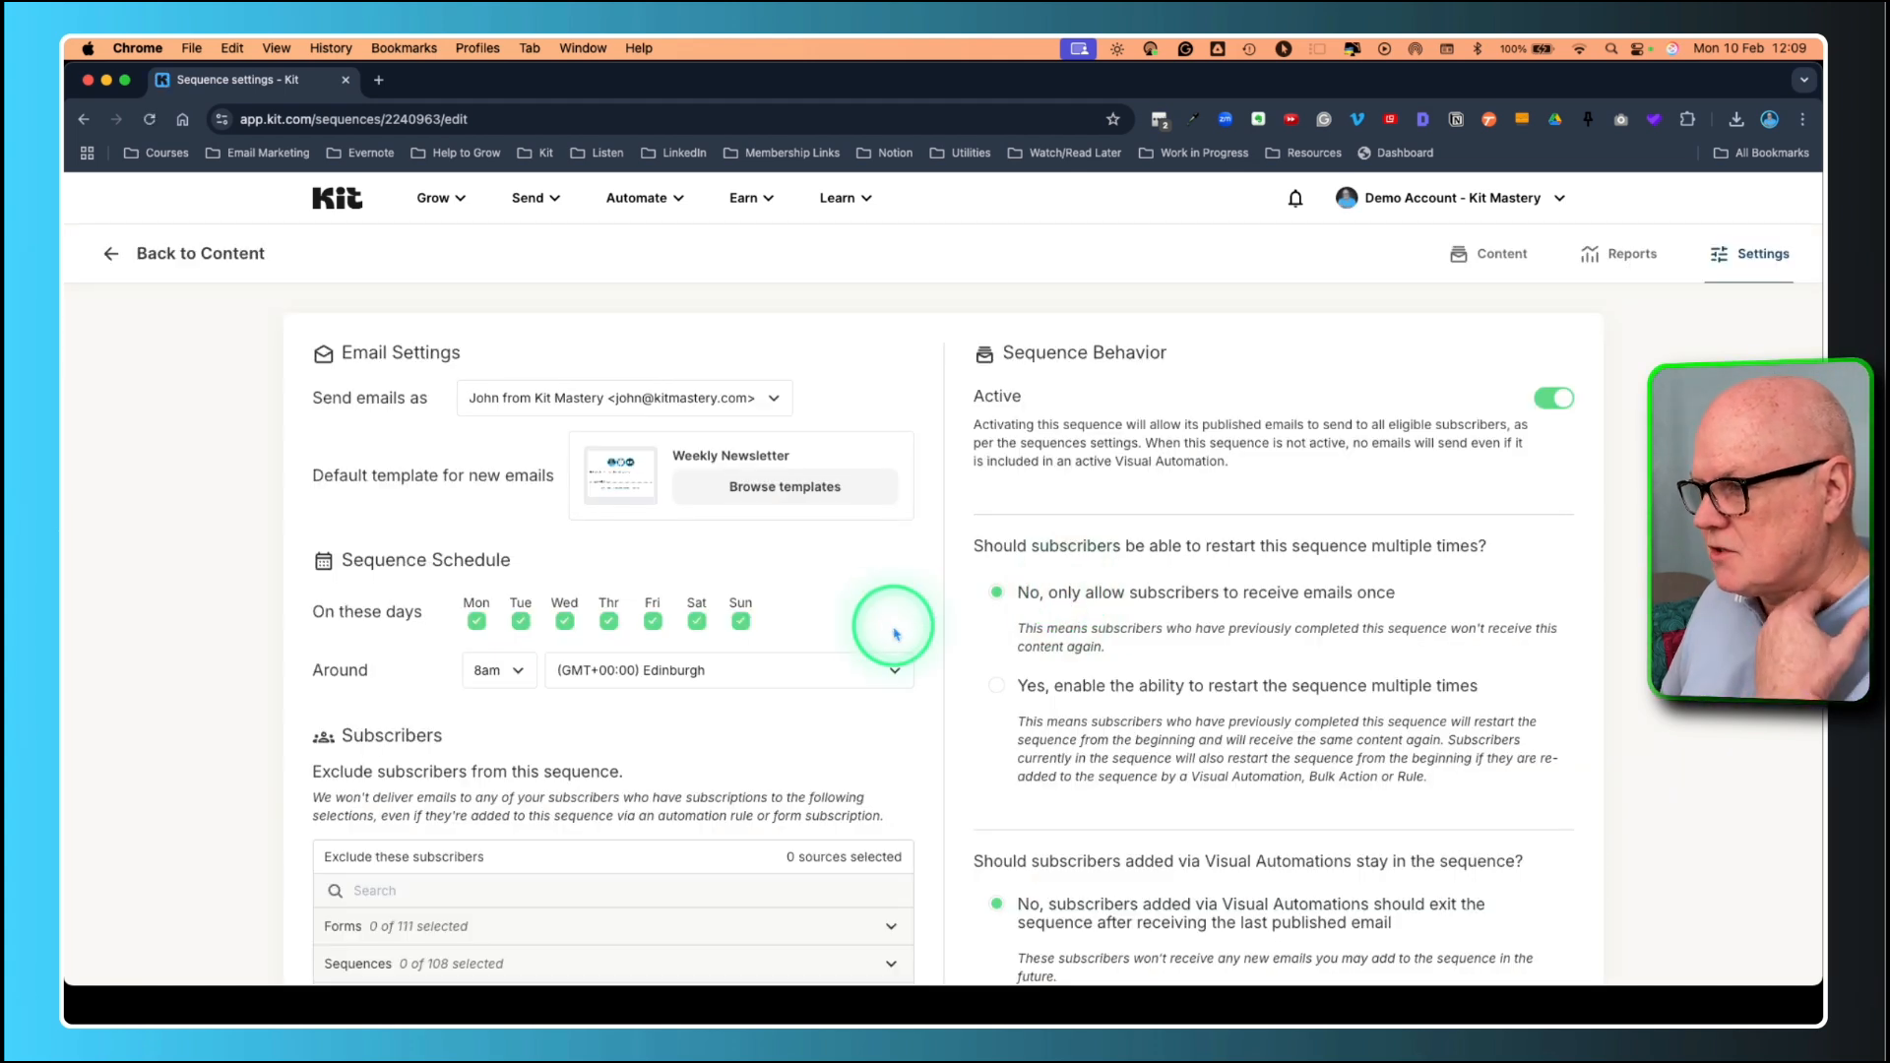
pyautogui.scroll(-2, 814, 595)
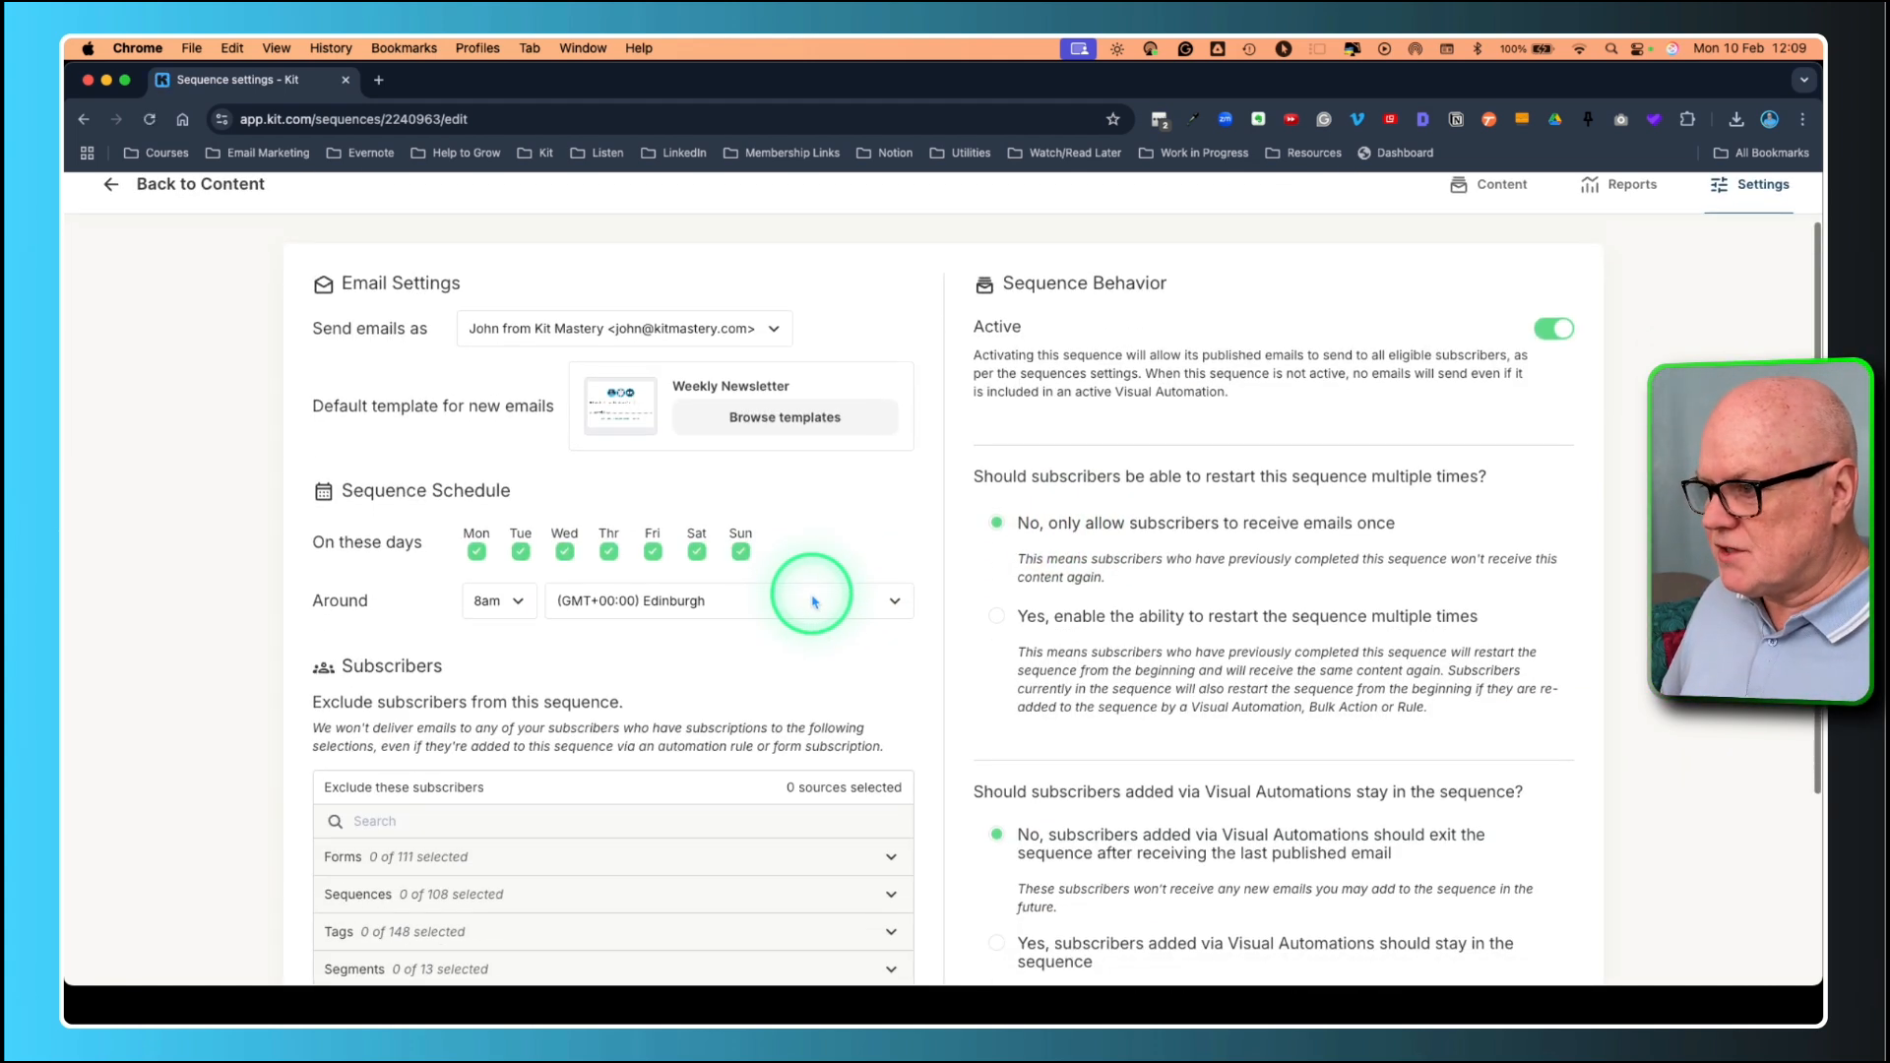
pyautogui.scroll(2, 803, 551)
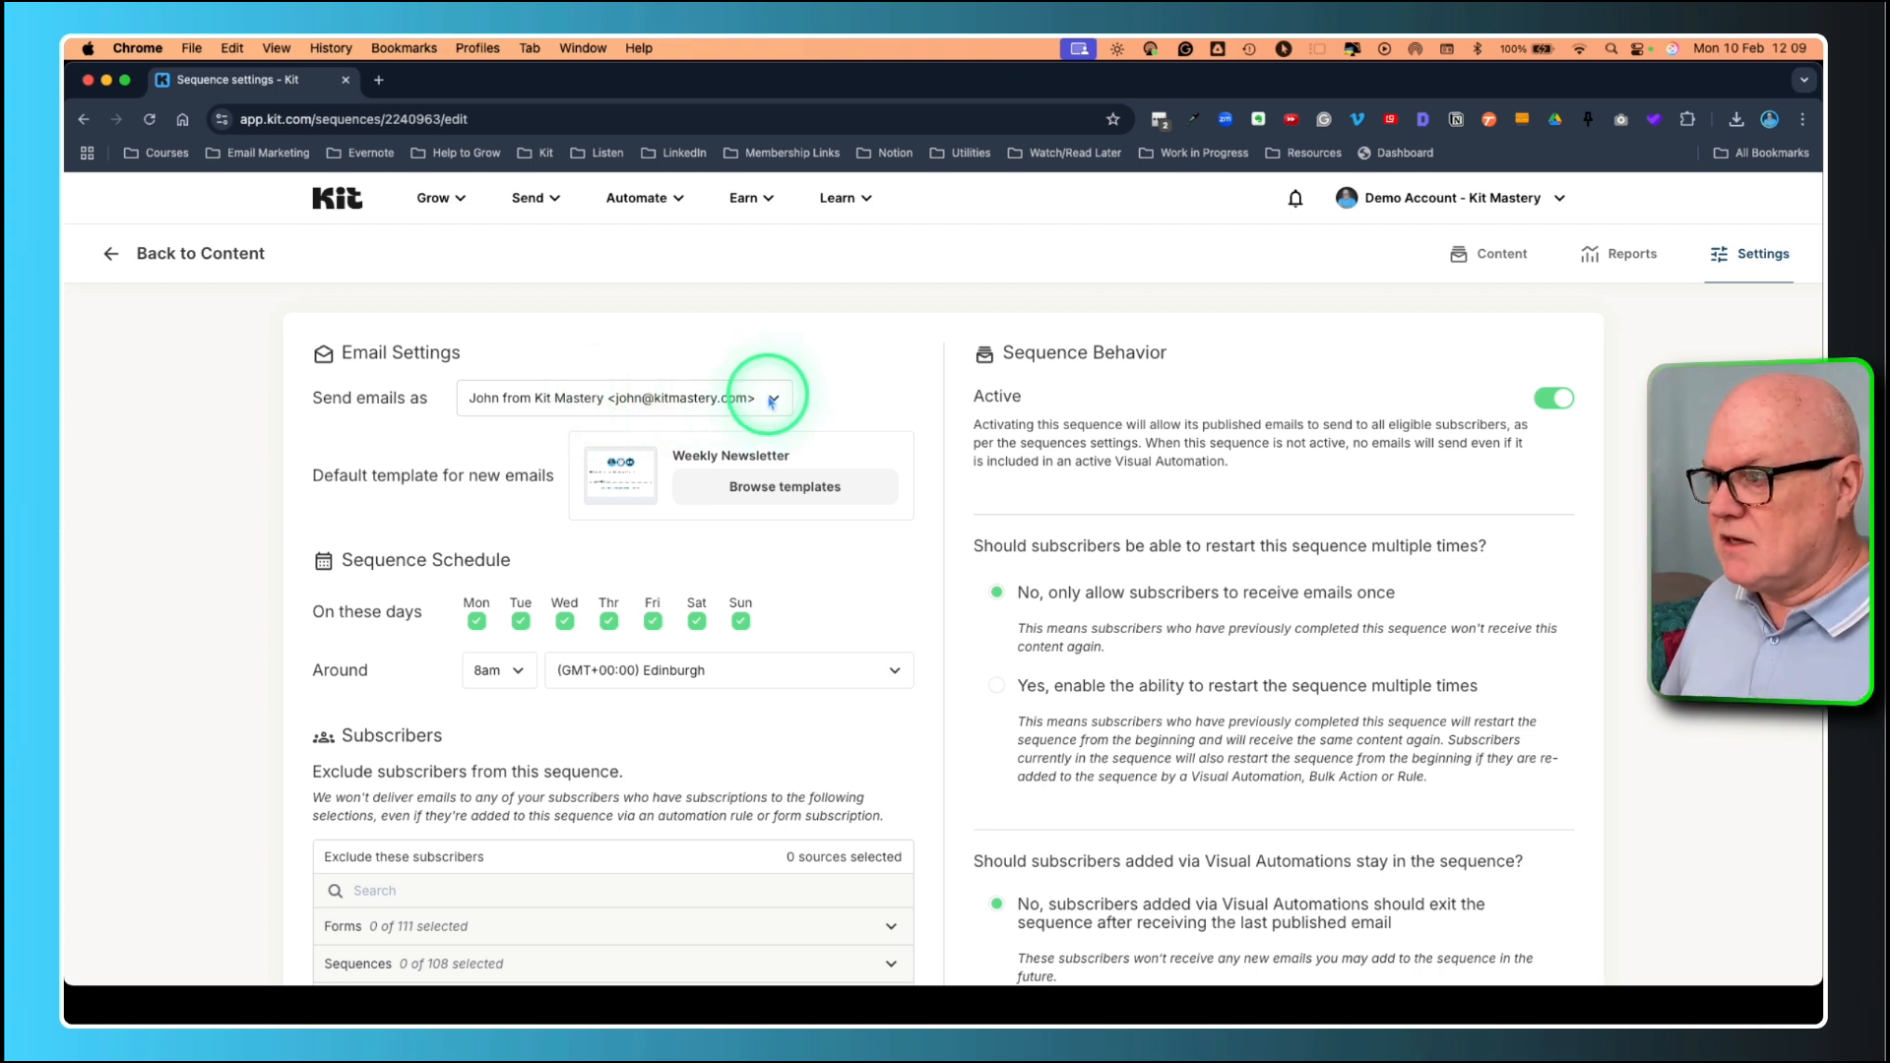
pyautogui.click(689, 398)
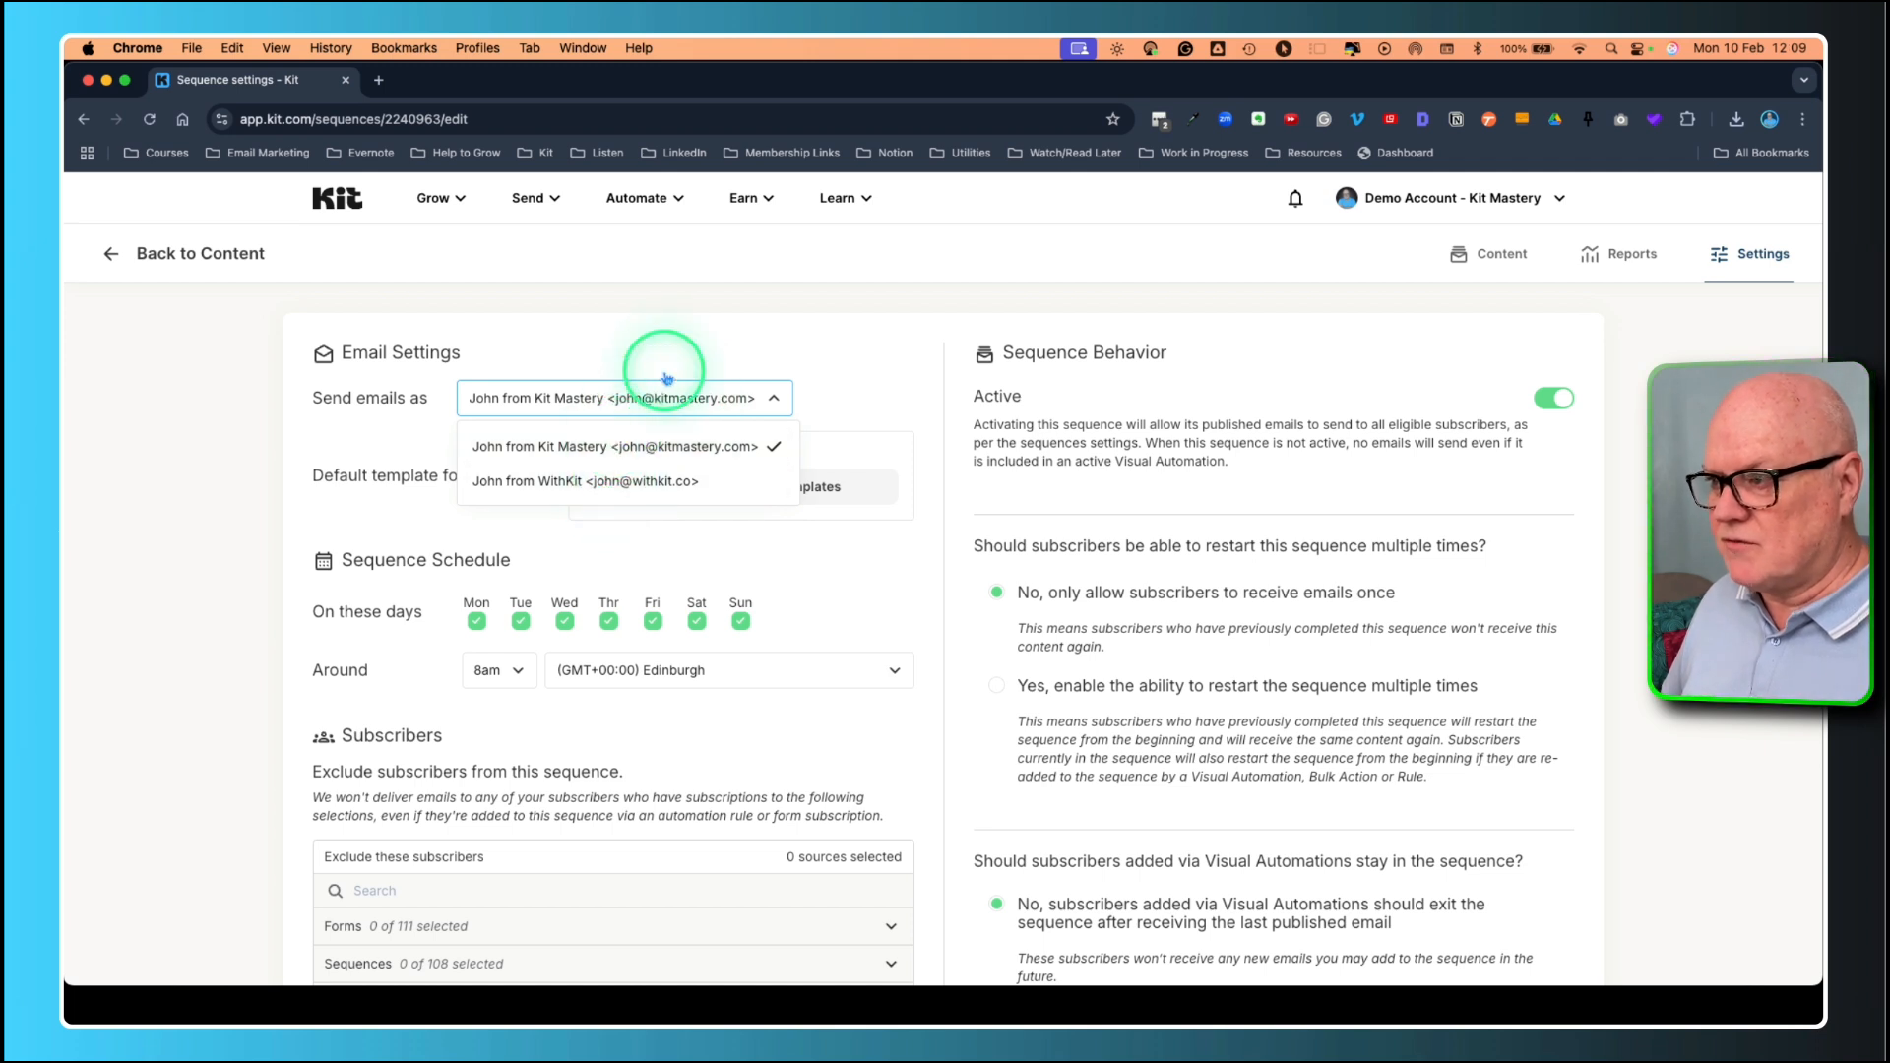
pyautogui.click(666, 384)
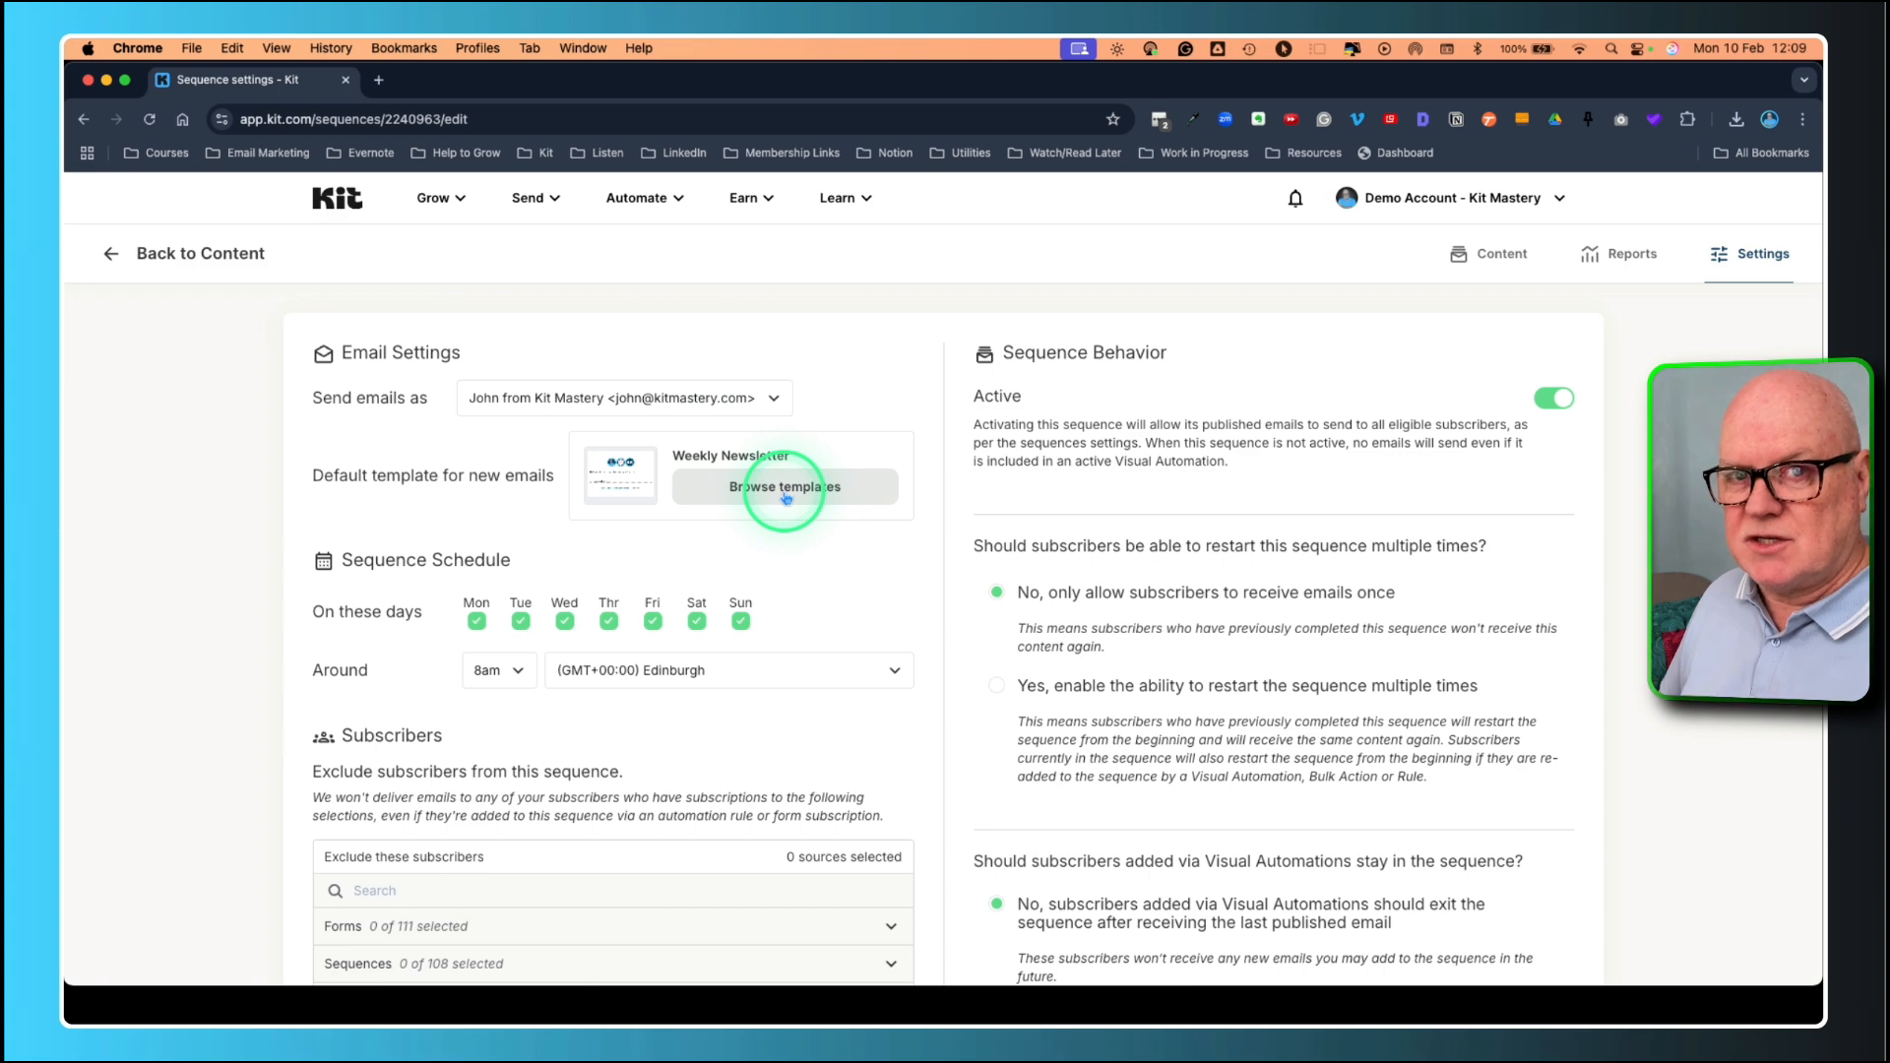
# Exclude Saturday and Sunday from the sequence schedule's sending days.
pyautogui.scroll(-3, 749, 517)
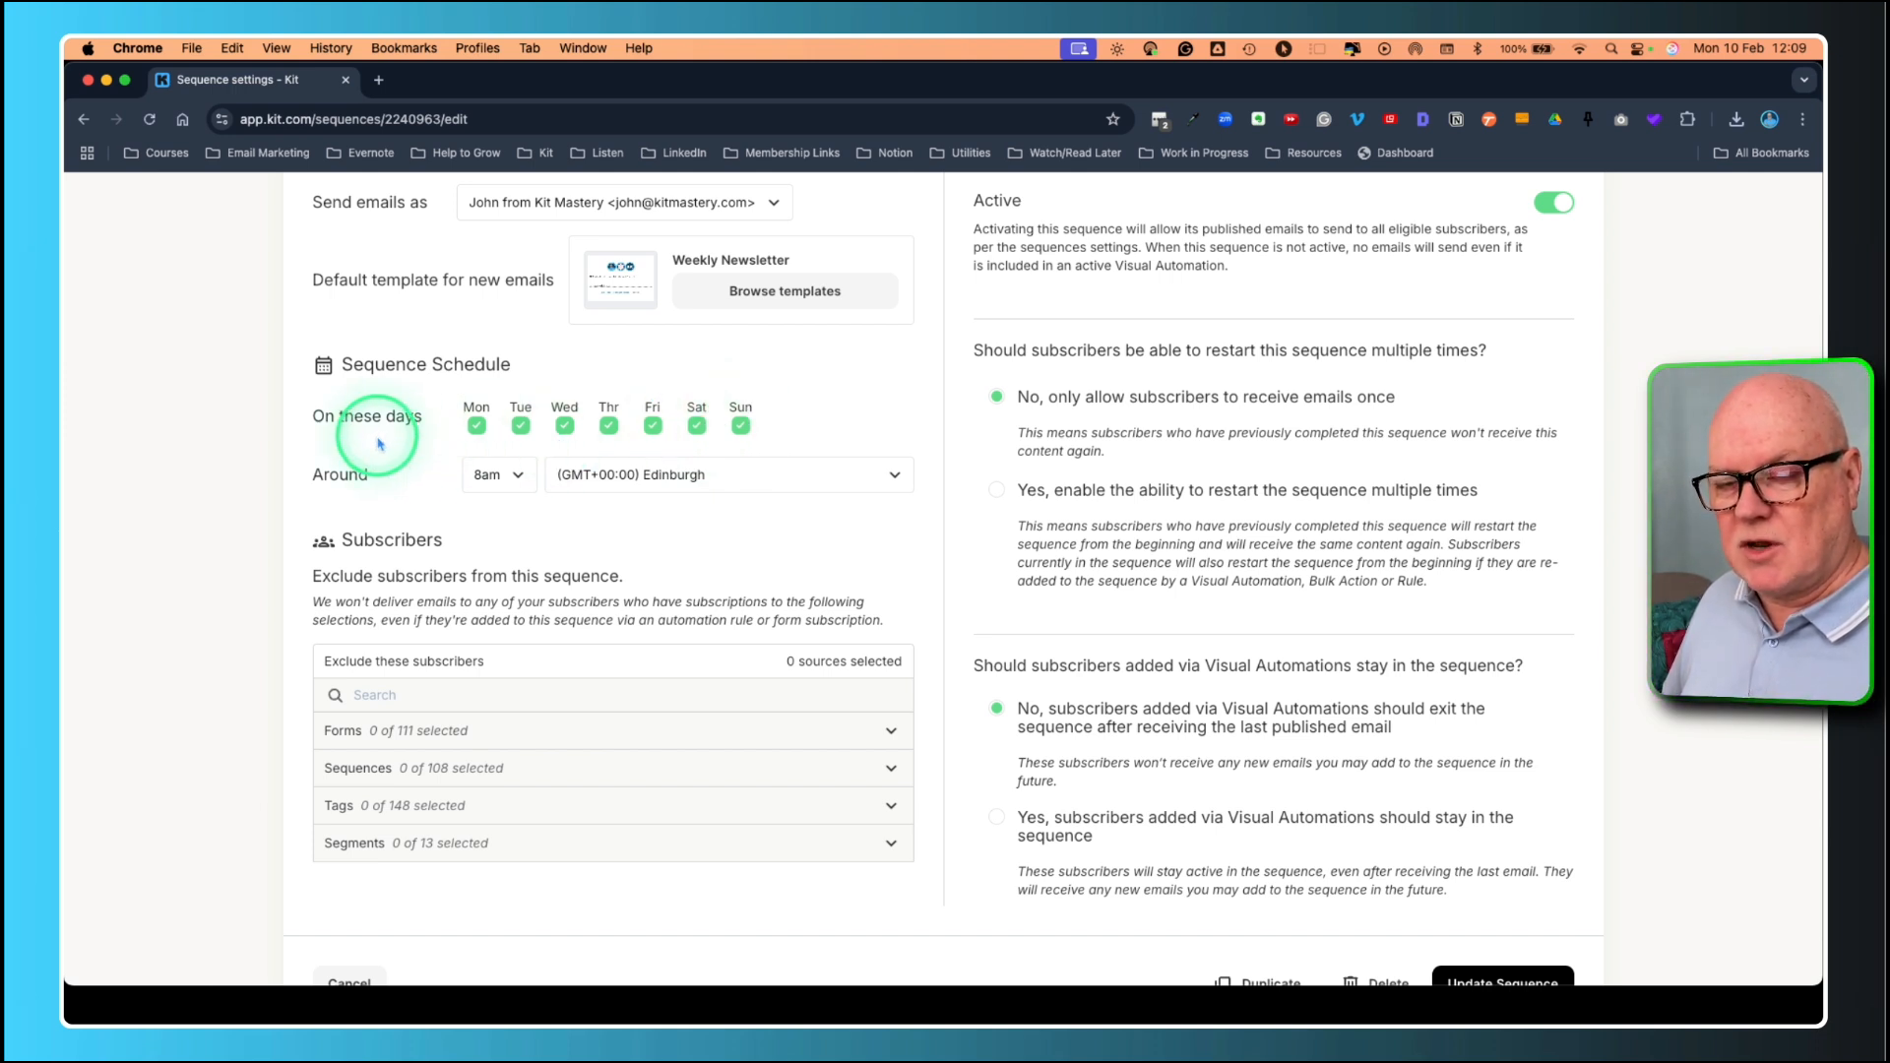
pyautogui.click(697, 426)
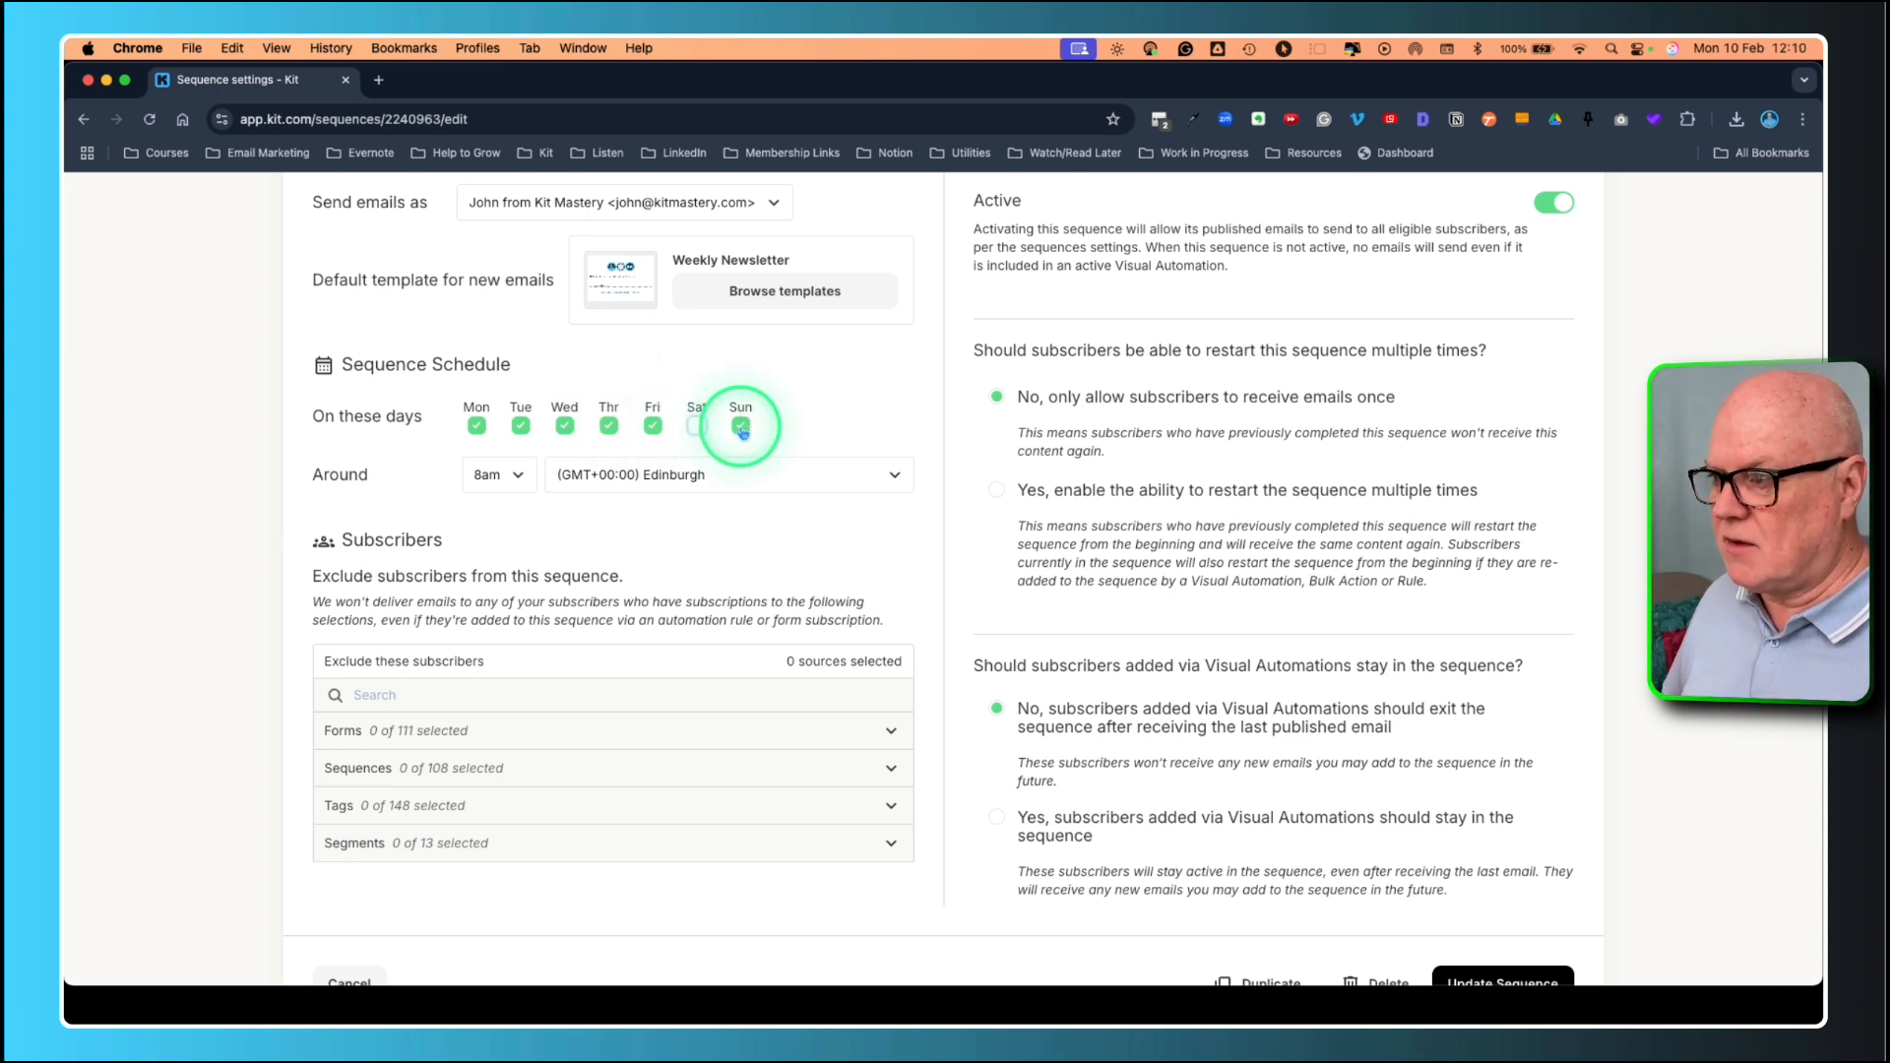
pyautogui.click(742, 425)
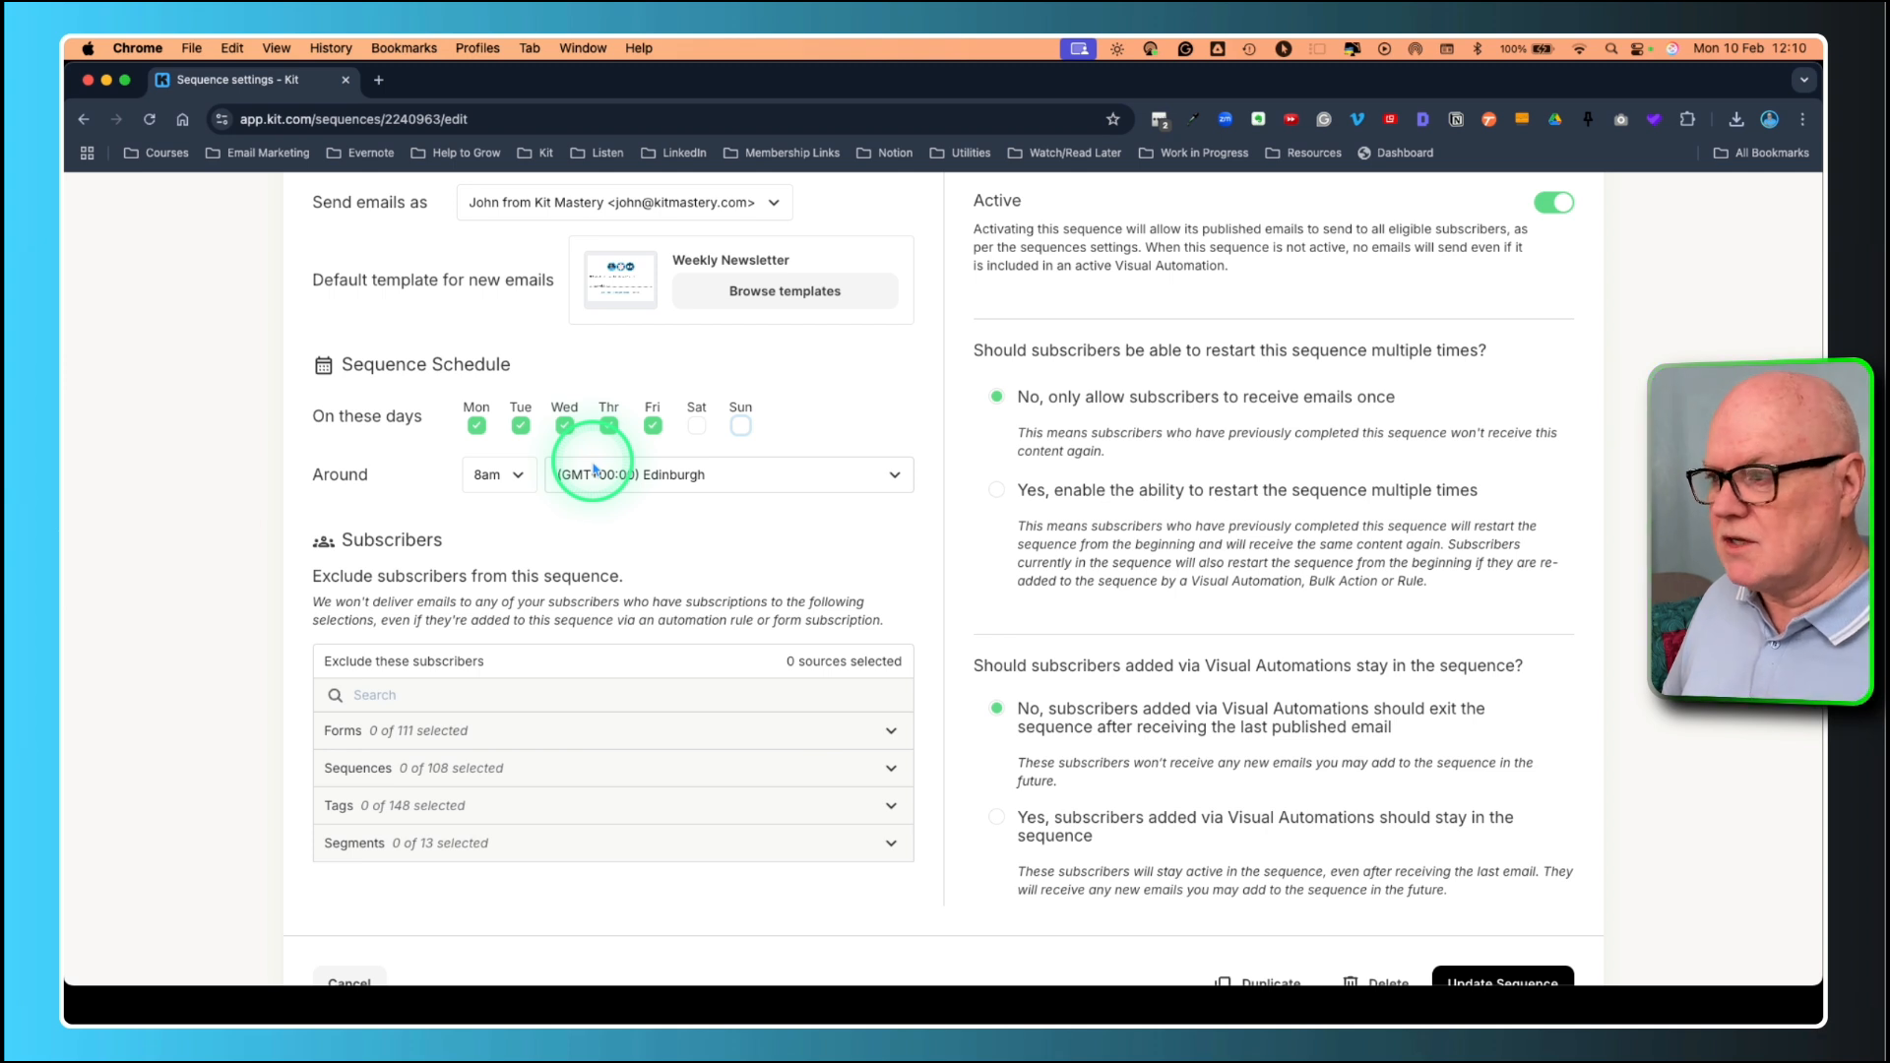
# Review the sending time, the subscriber exclusion options and the sequence behavior settings for activation and restarting.
pyautogui.scroll(1, 718, 497)
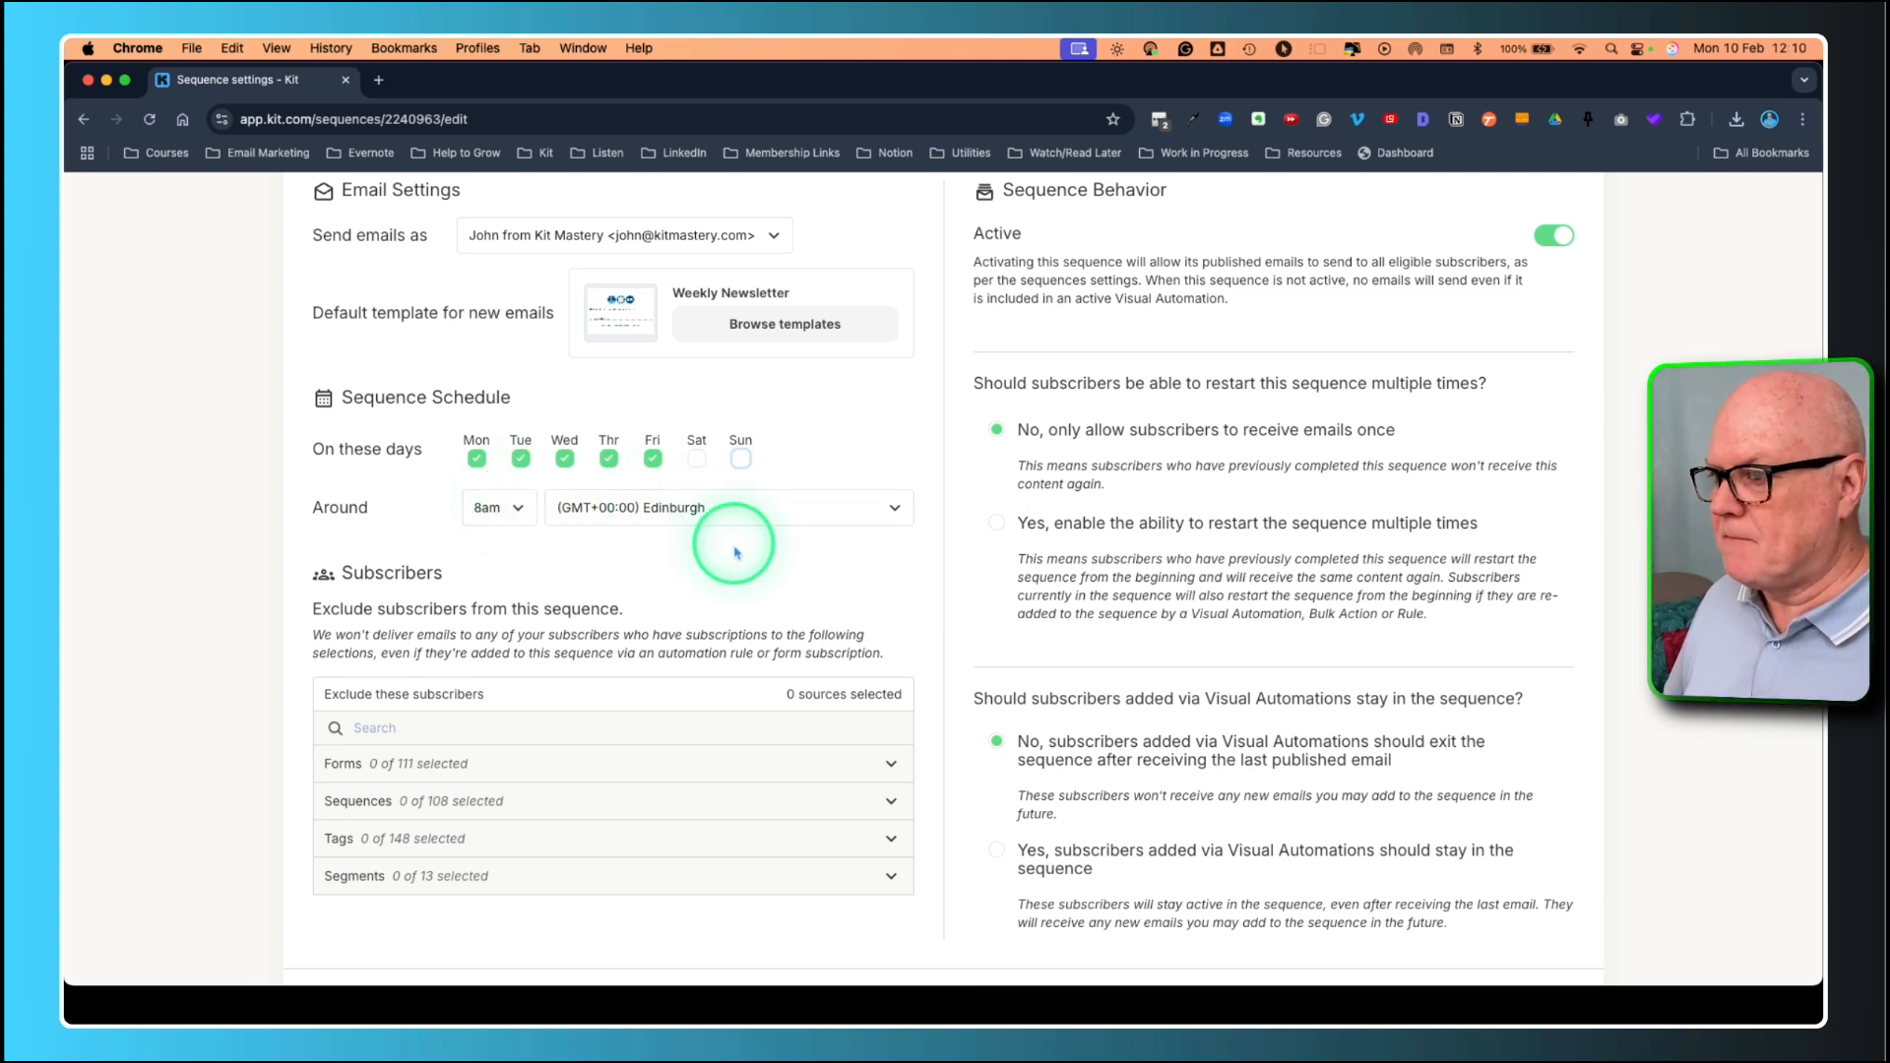
pyautogui.scroll(-3, 725, 548)
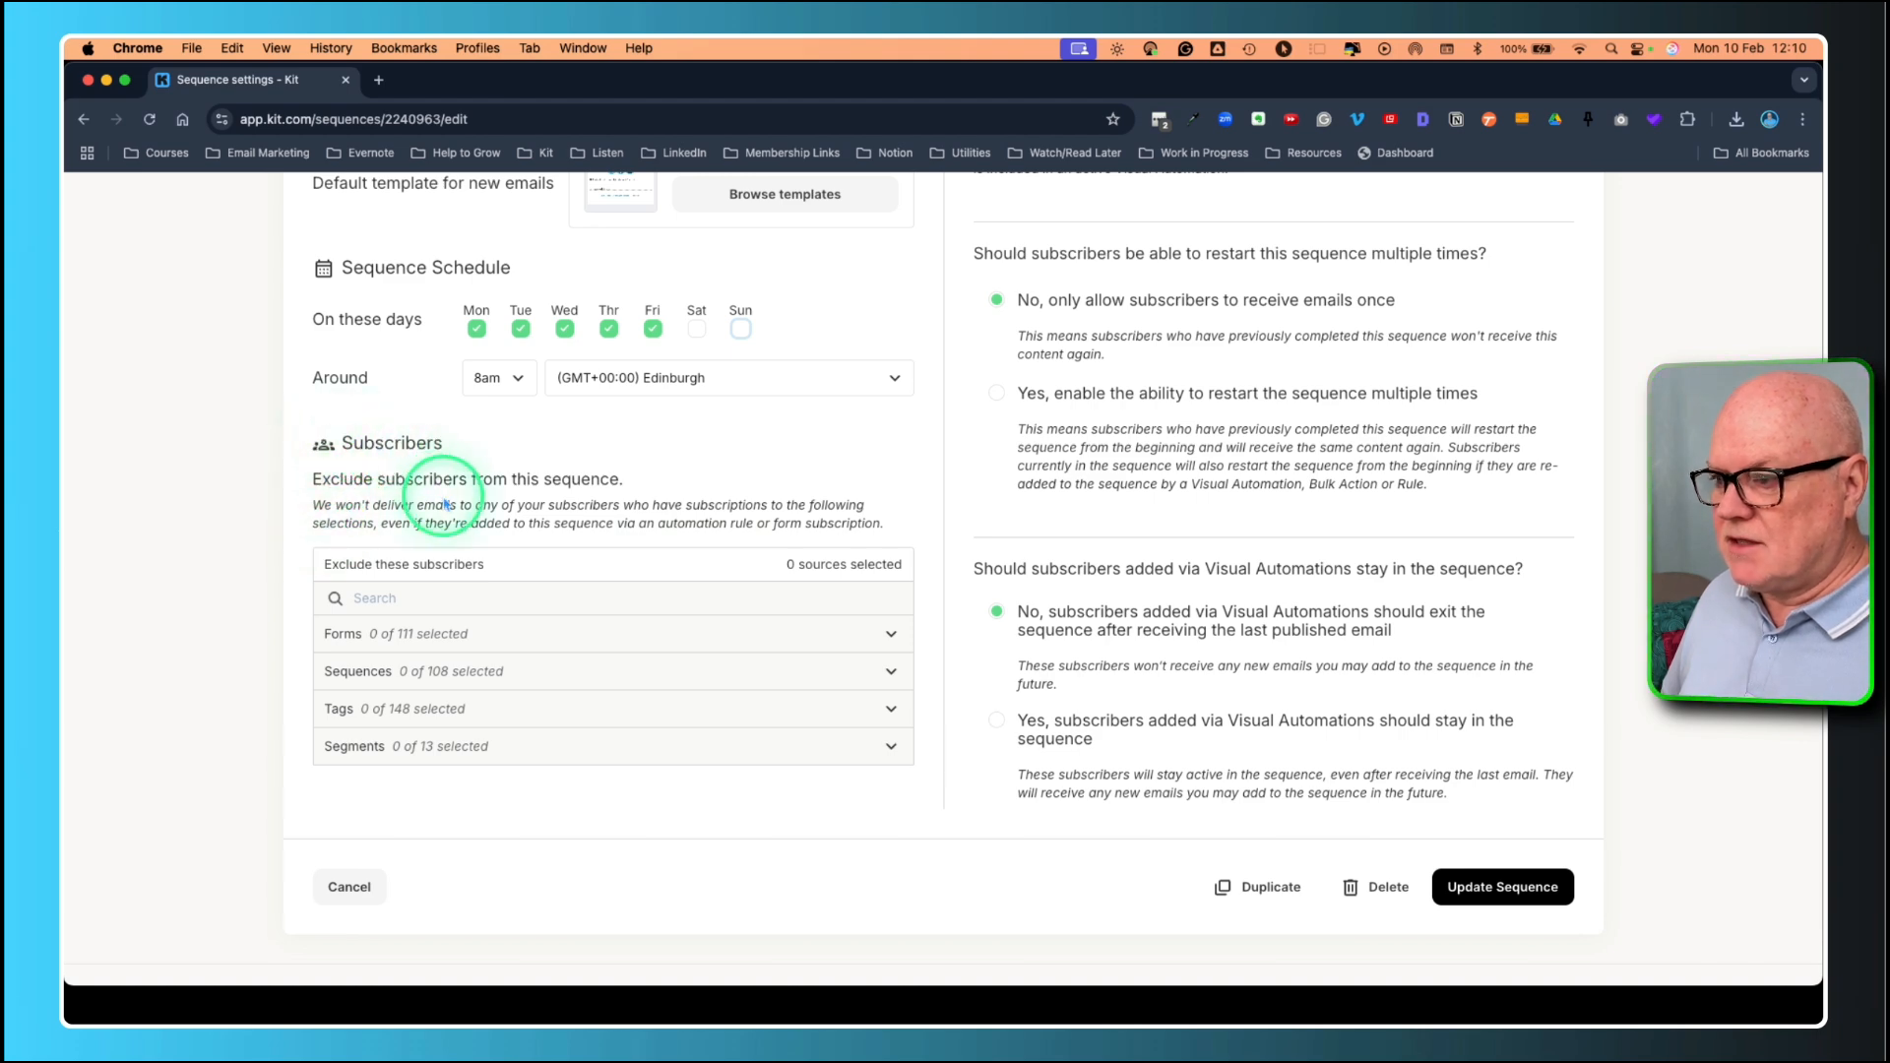
pyautogui.scroll(3, 464, 486)
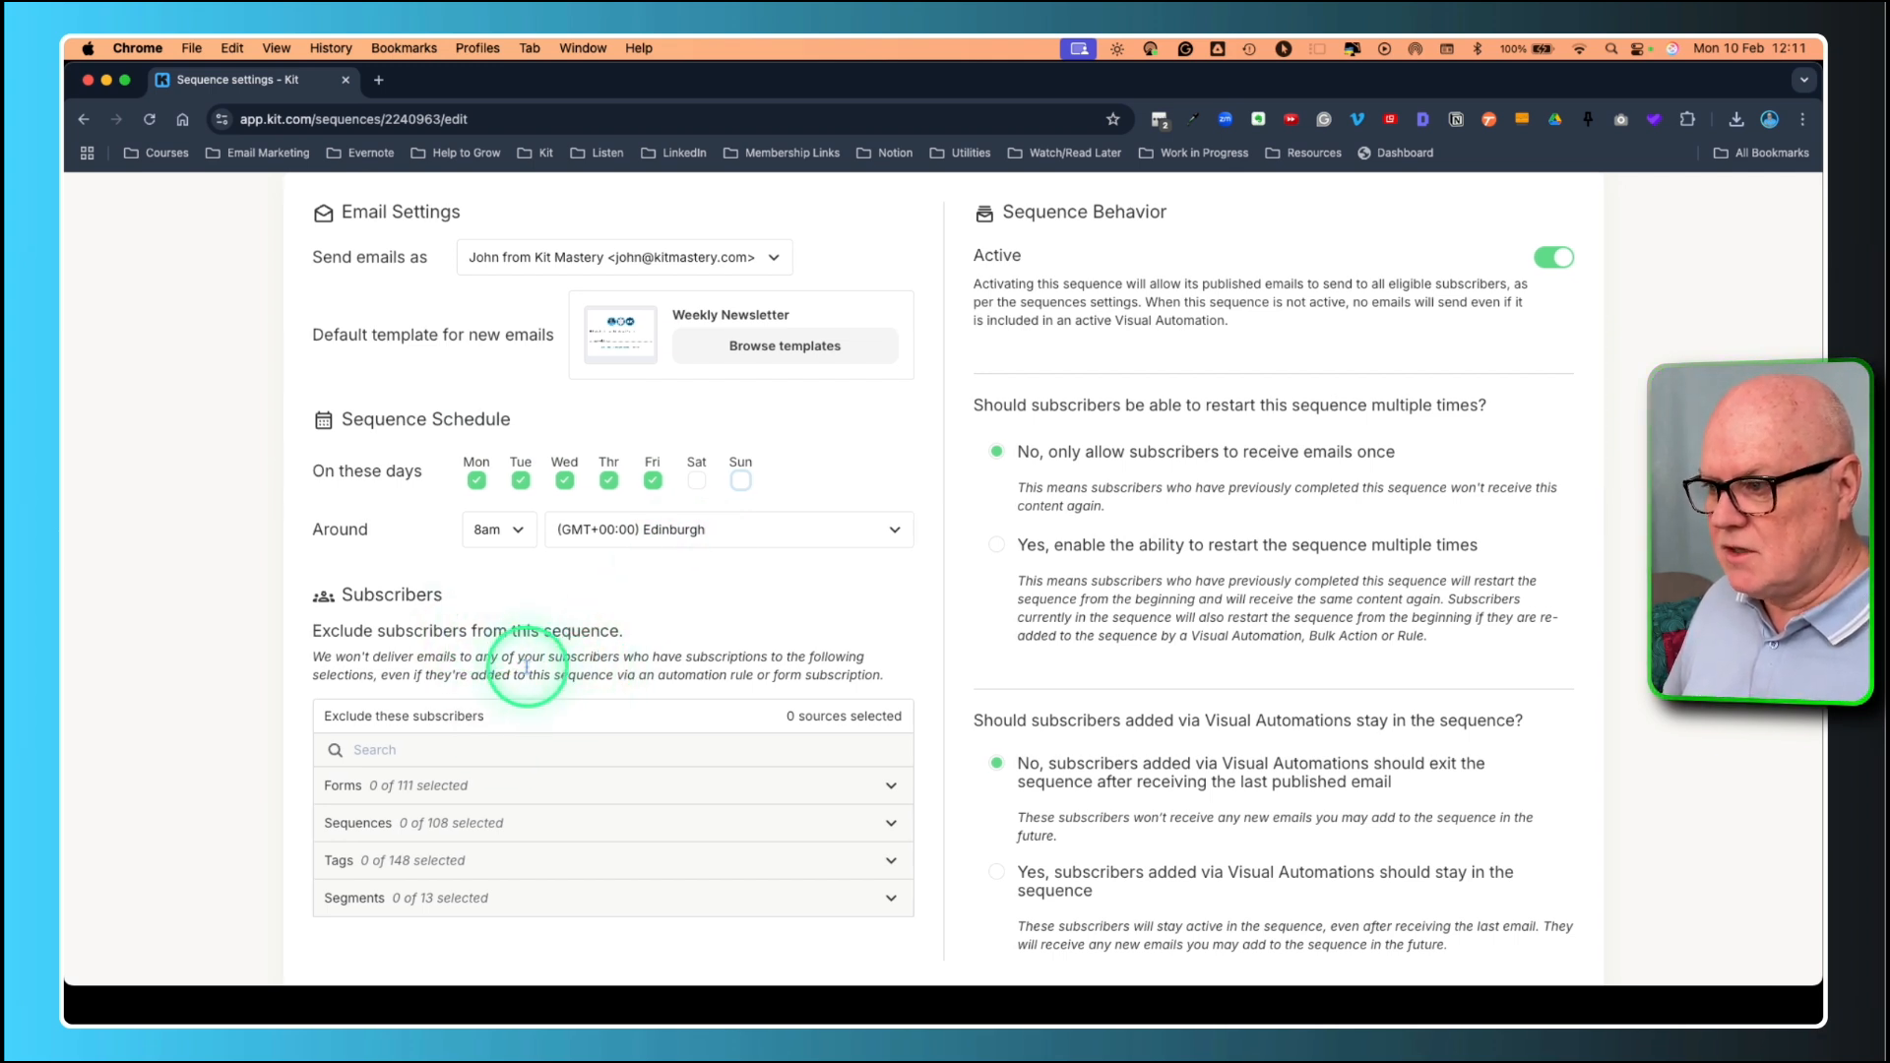
pyautogui.moveTo(313, 657); pyautogui.dragTo(843, 666)
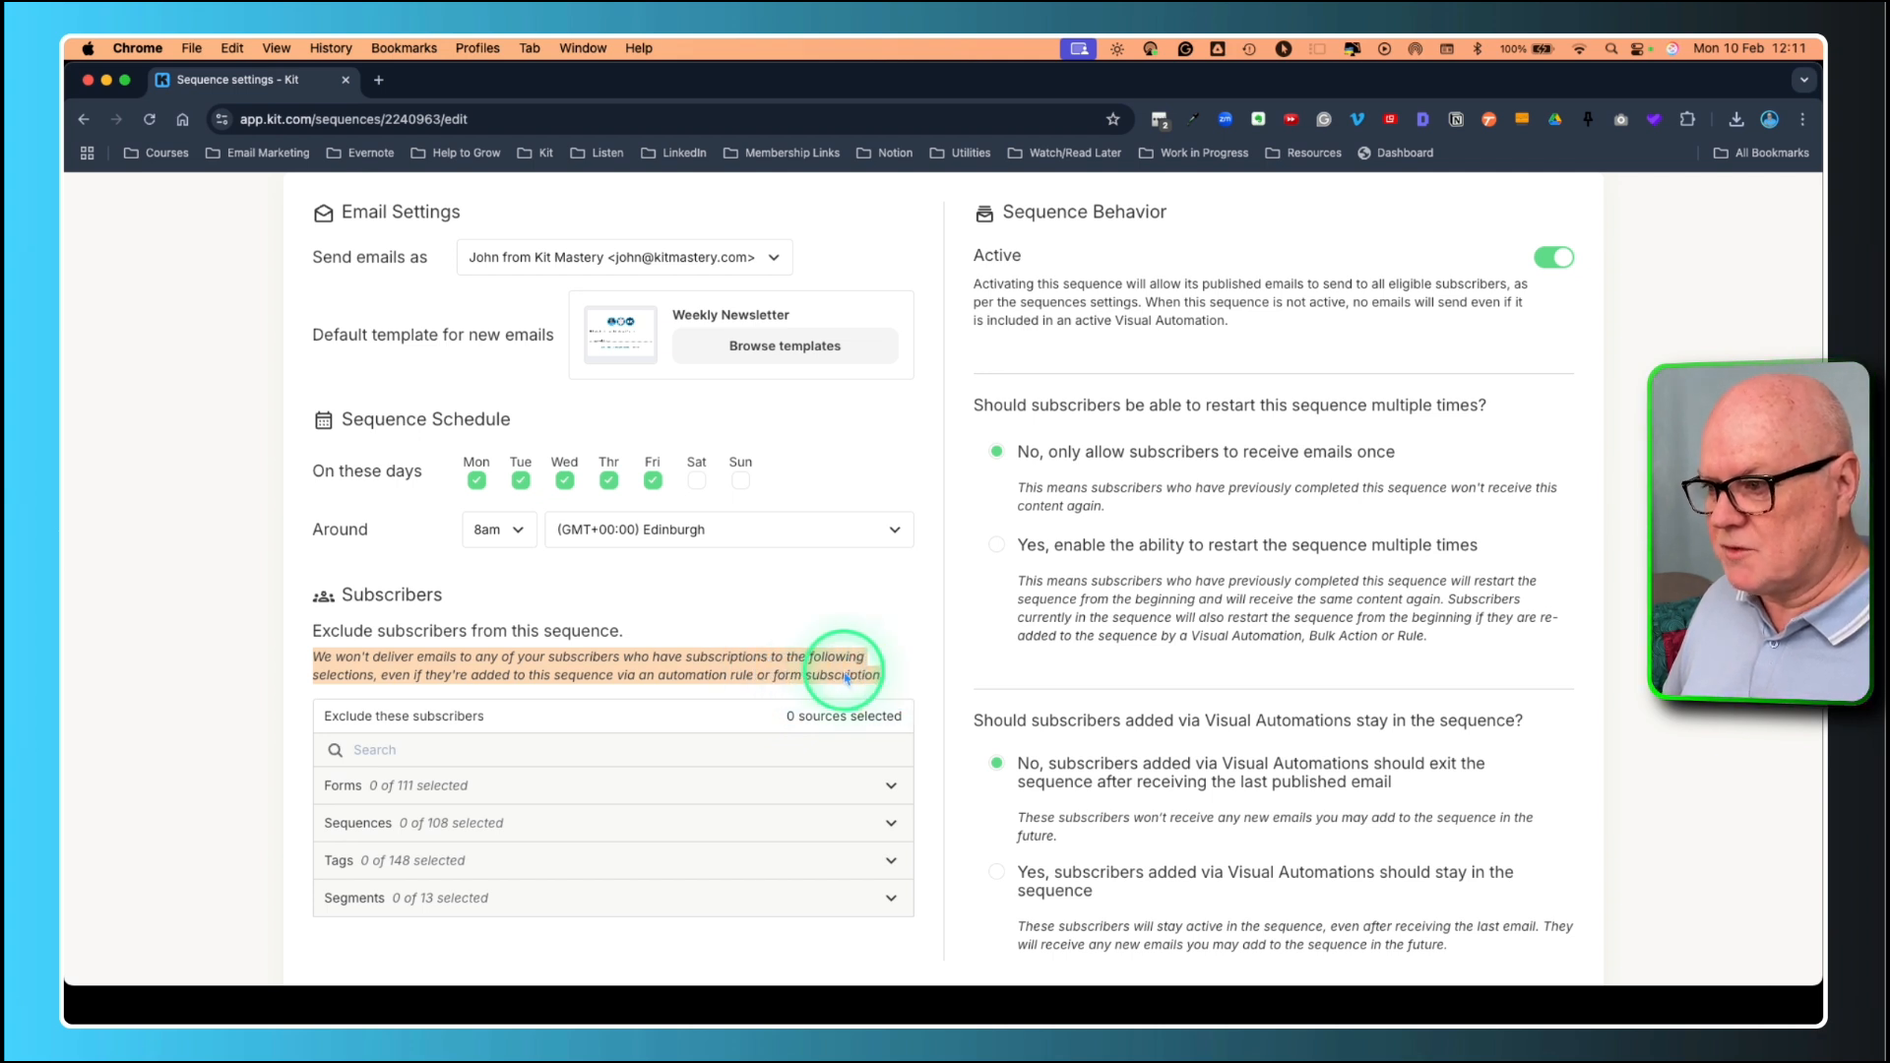
pyautogui.click(694, 680)
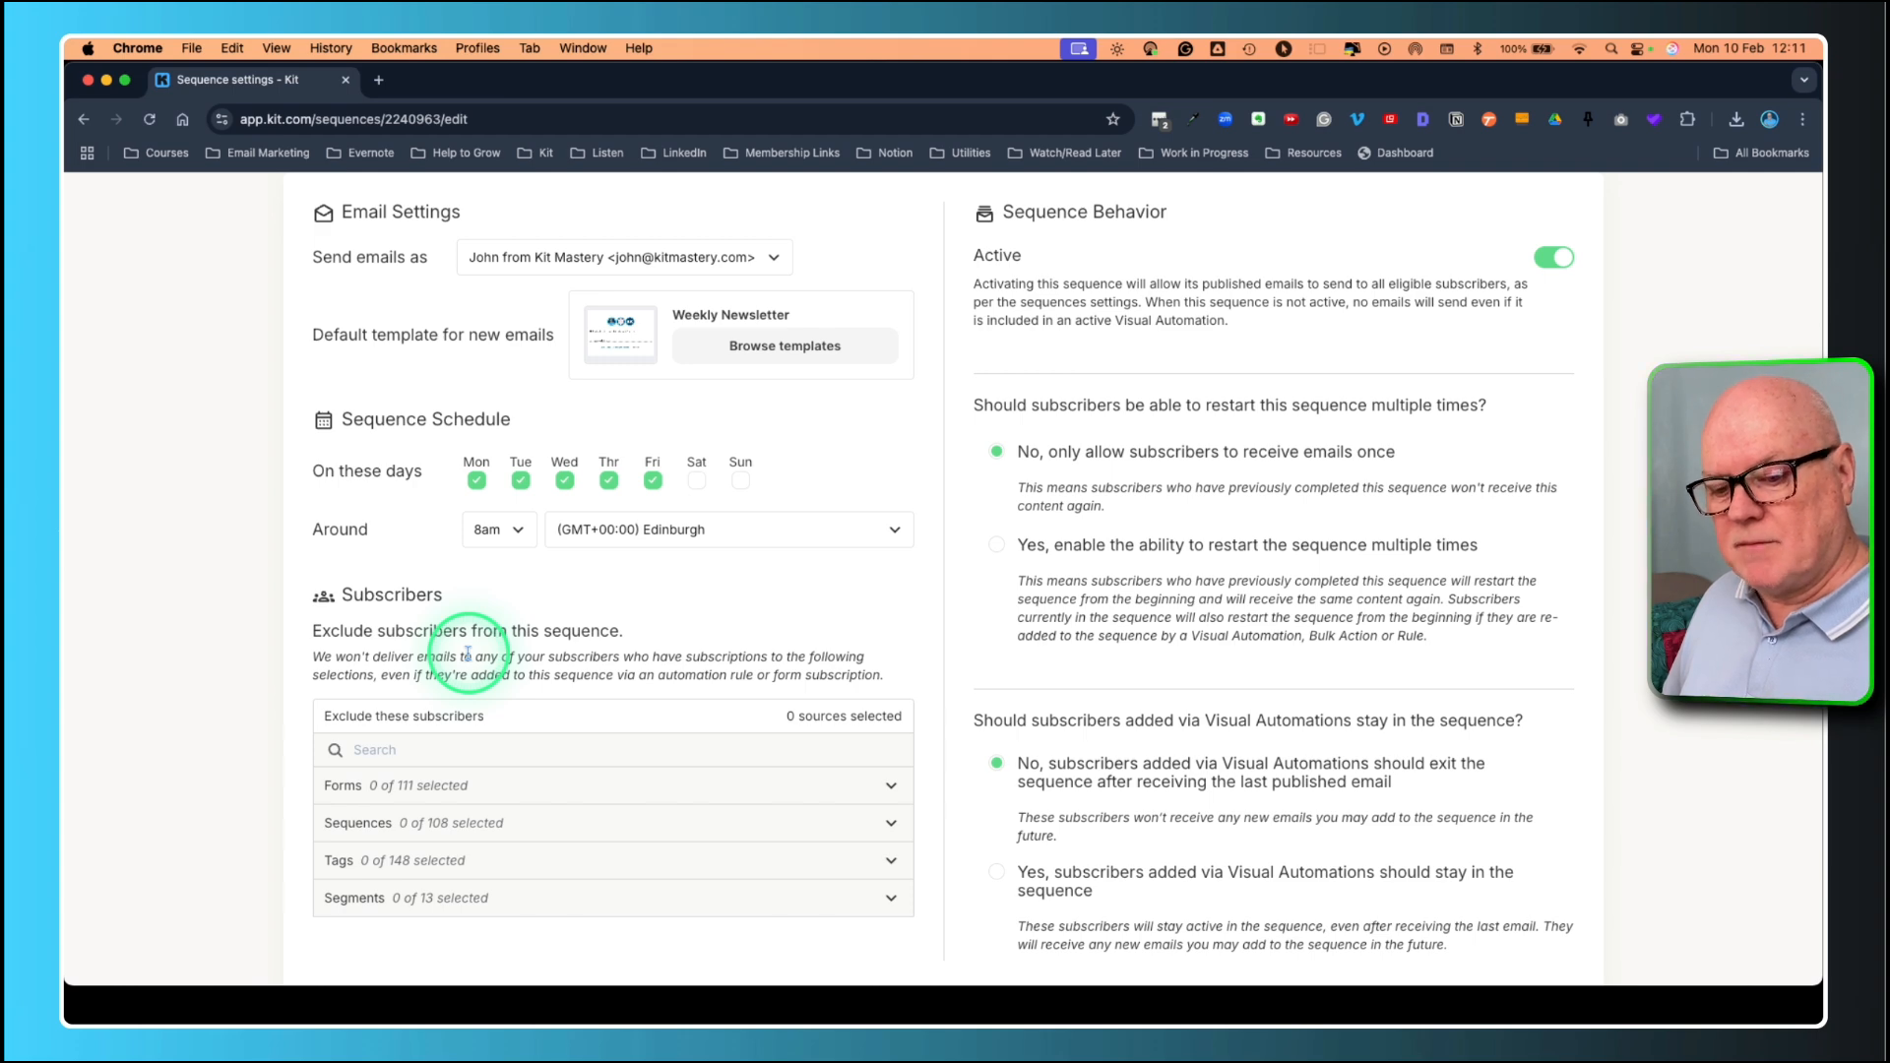
pyautogui.scroll(2, 591, 653)
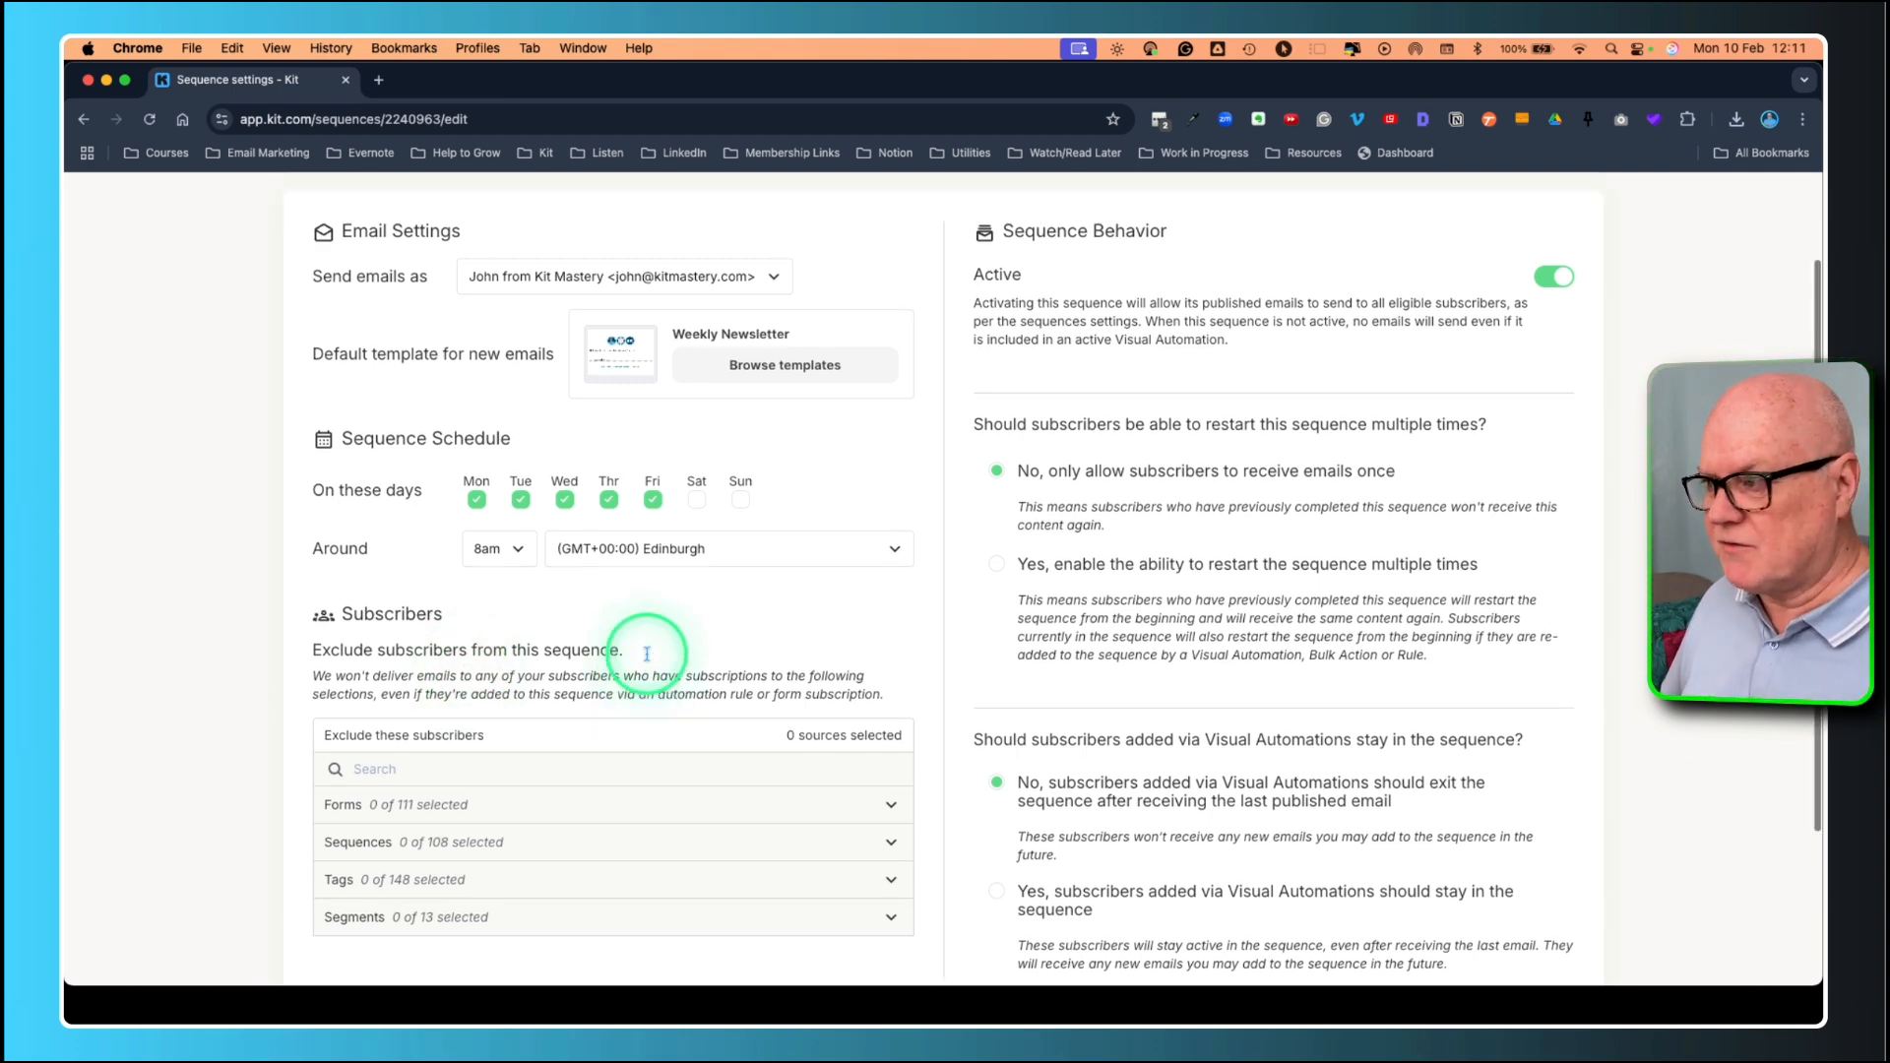
pyautogui.scroll(-5, 859, 679)
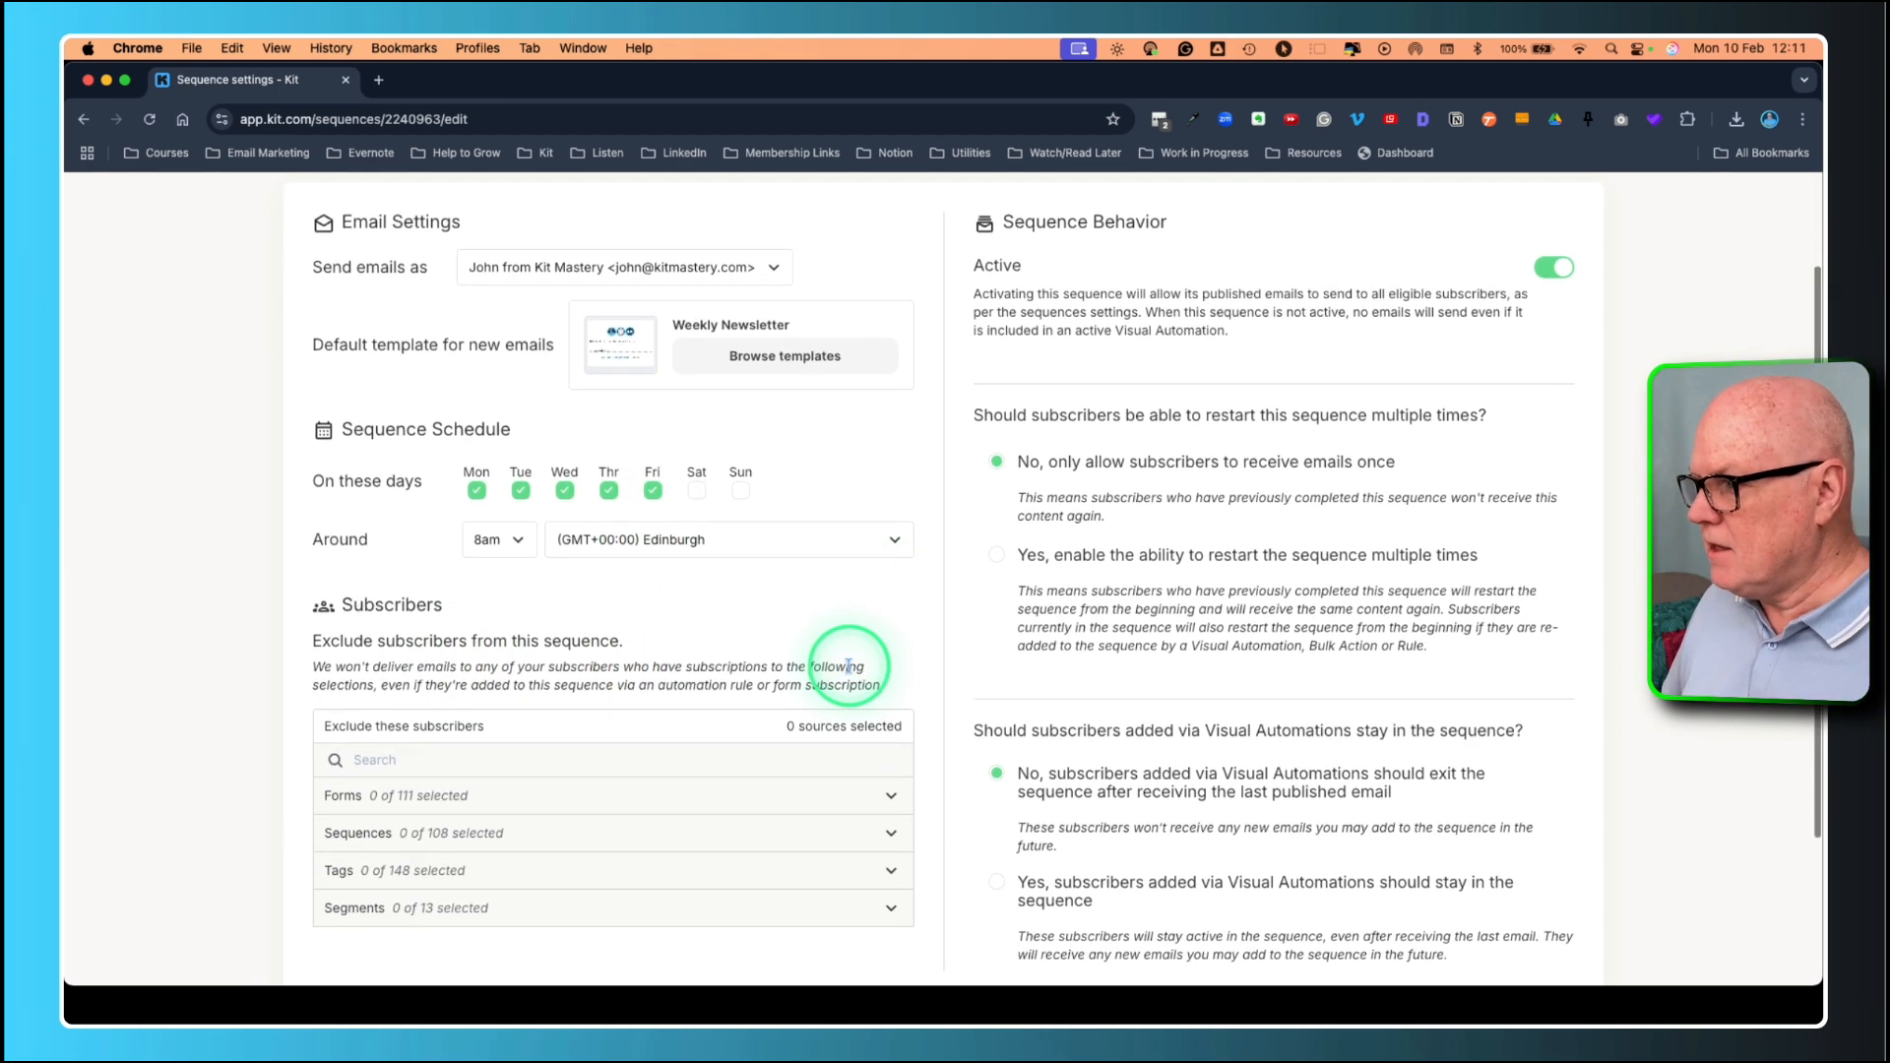
pyautogui.scroll(3, 1006, 648)
pyautogui.scroll(2, 1005, 648)
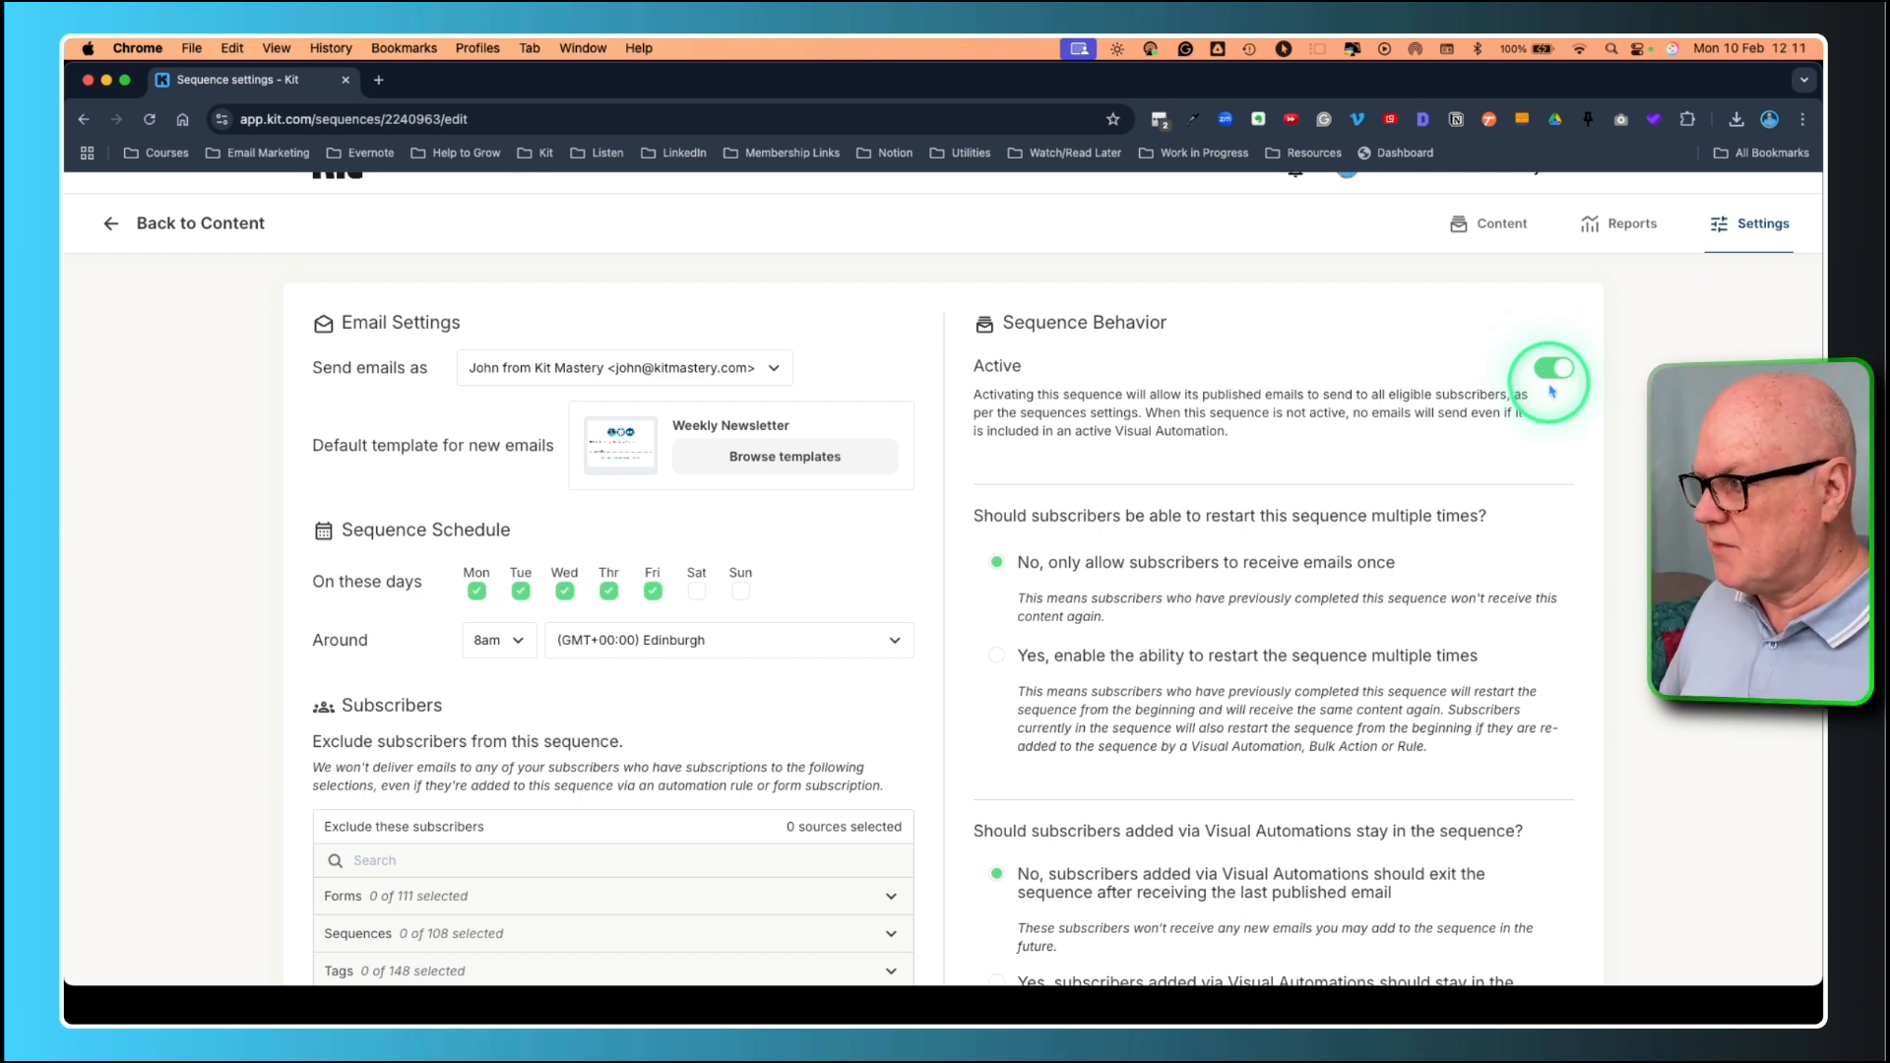
pyautogui.scroll(-3, 1462, 482)
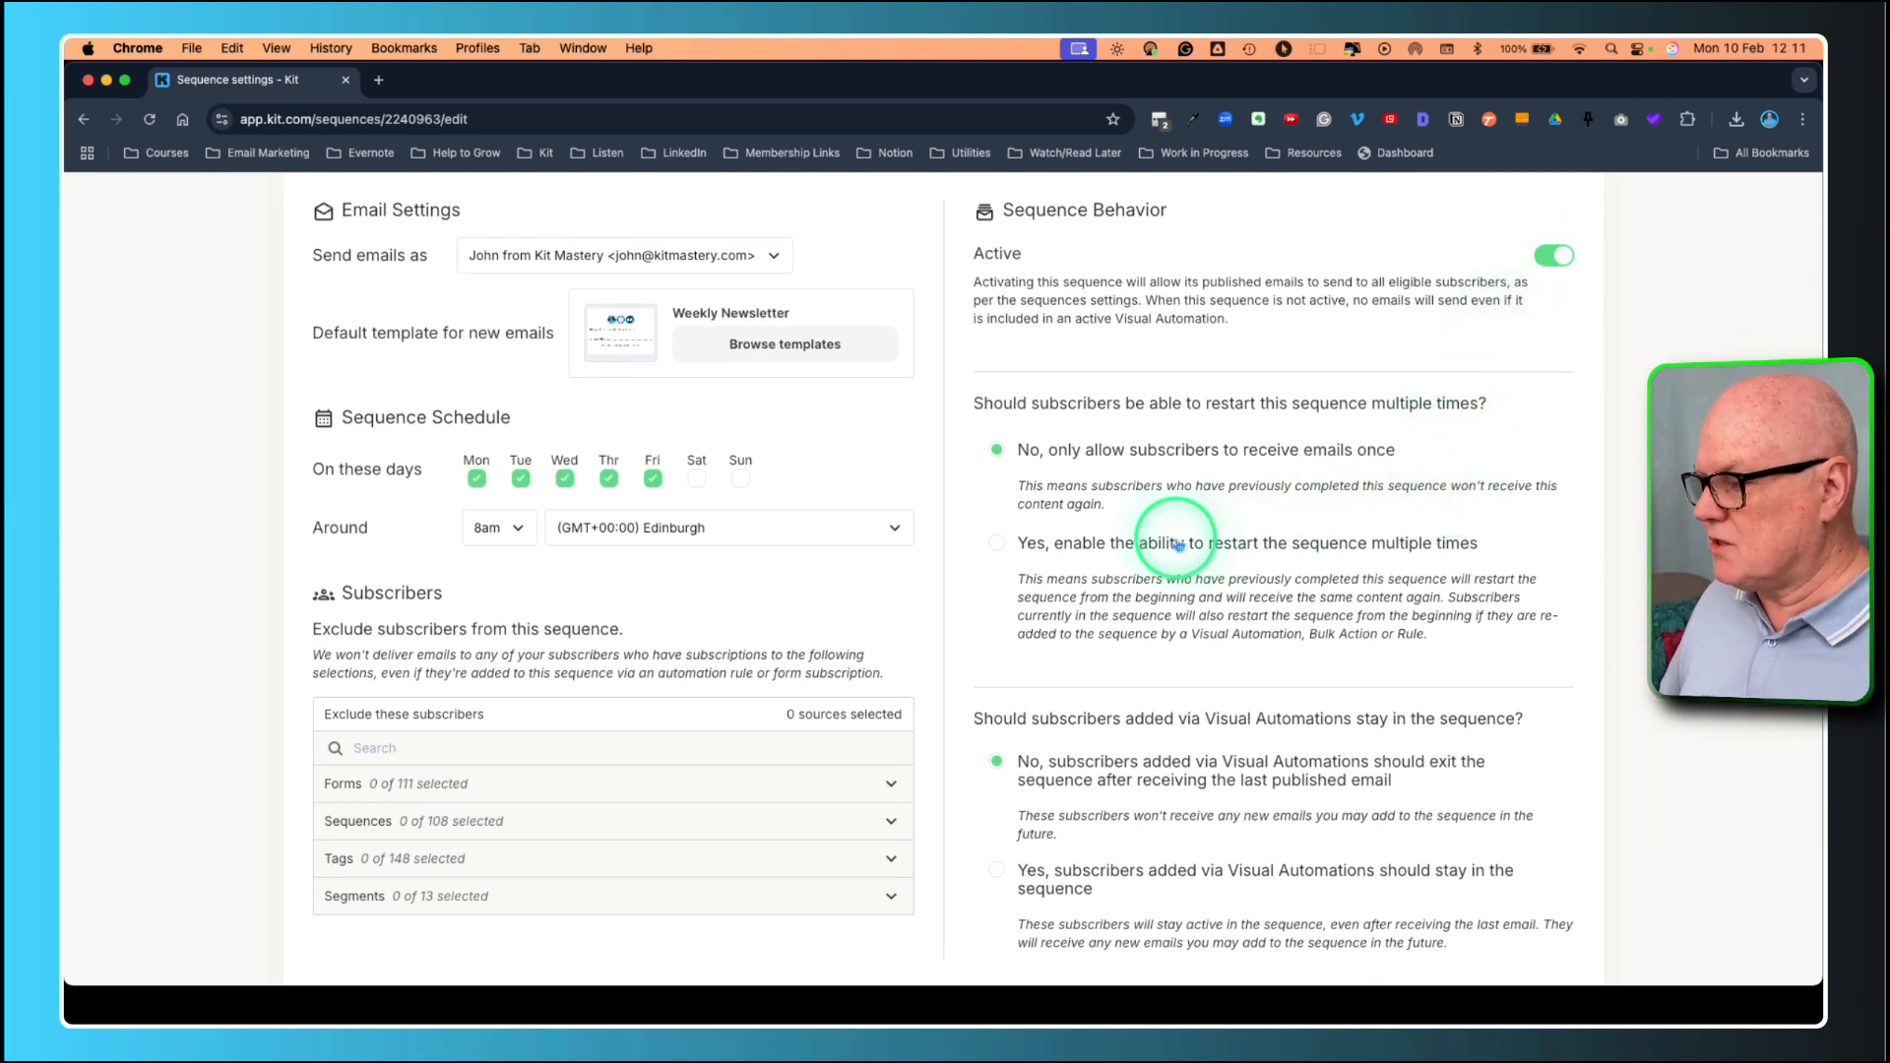
# Read the sequence behavior question on whether subscribers can restart the sequence multiple times.
pyautogui.scroll(-1, 1171, 543)
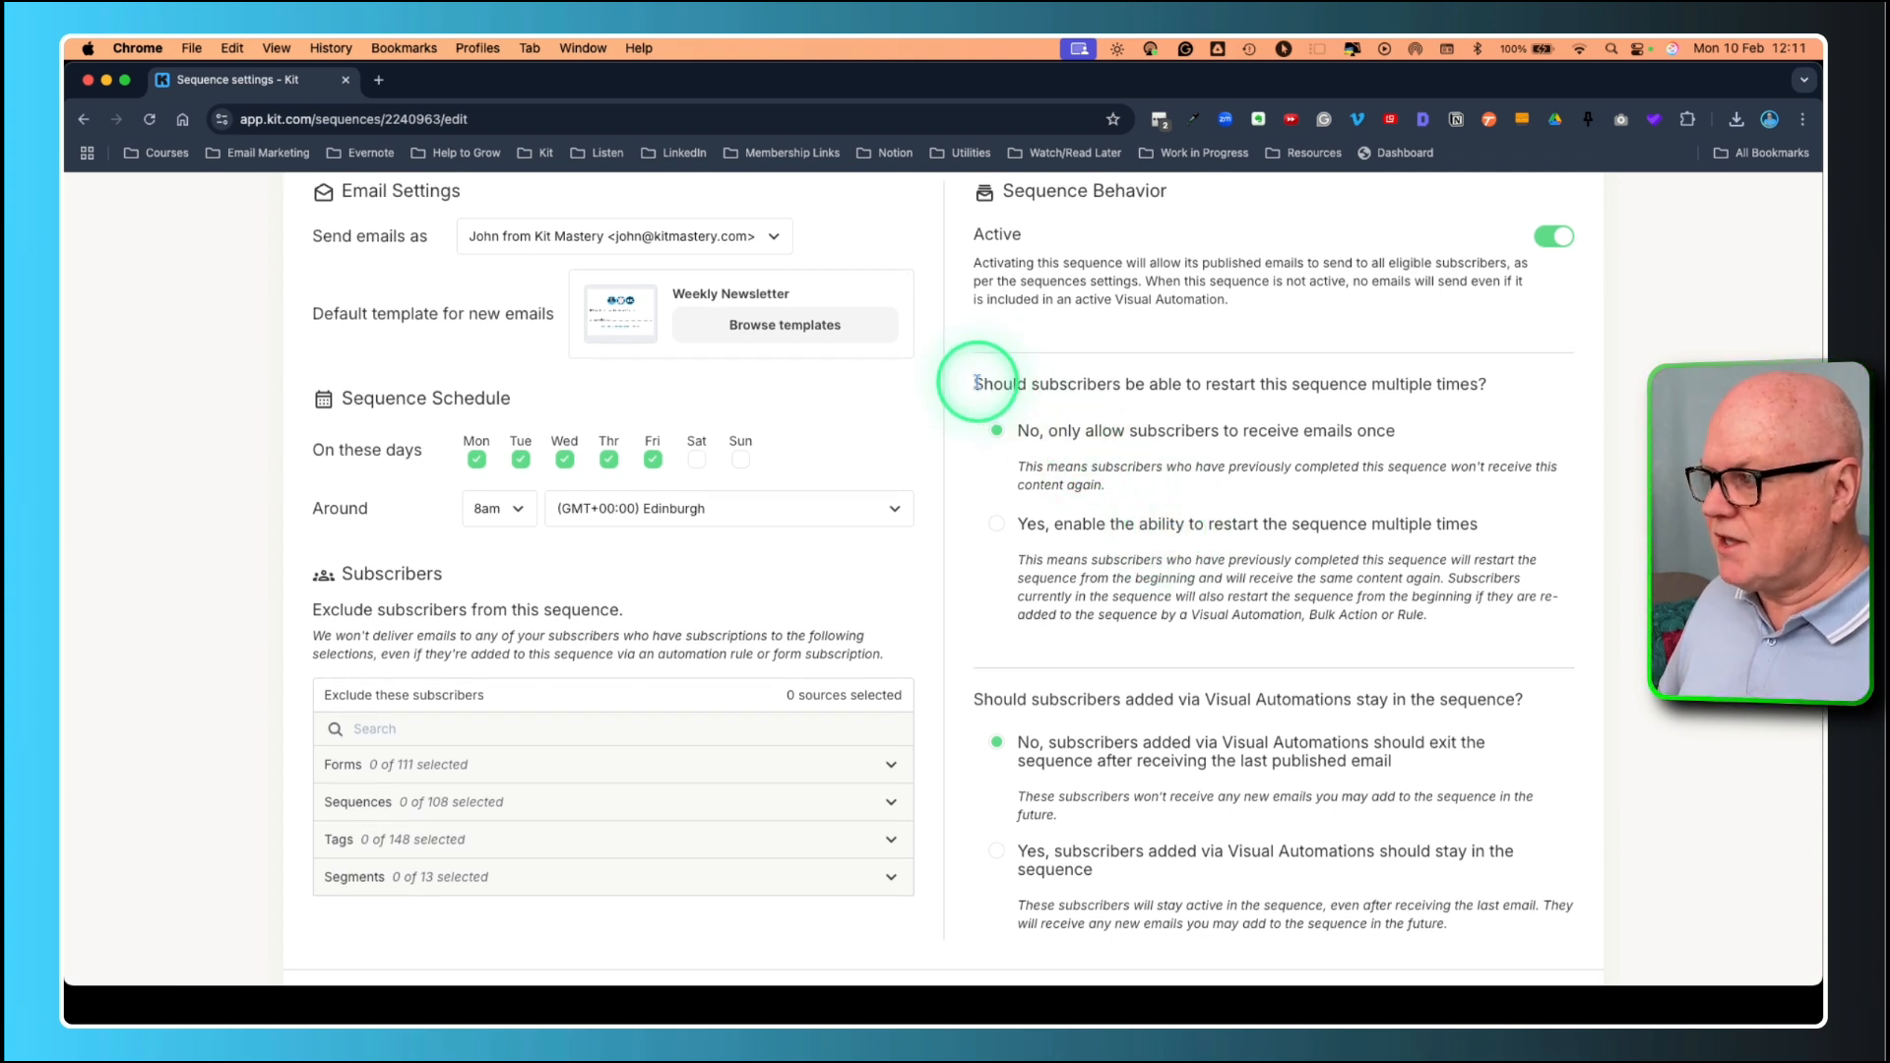
pyautogui.moveTo(976, 382); pyautogui.dragTo(1506, 377)
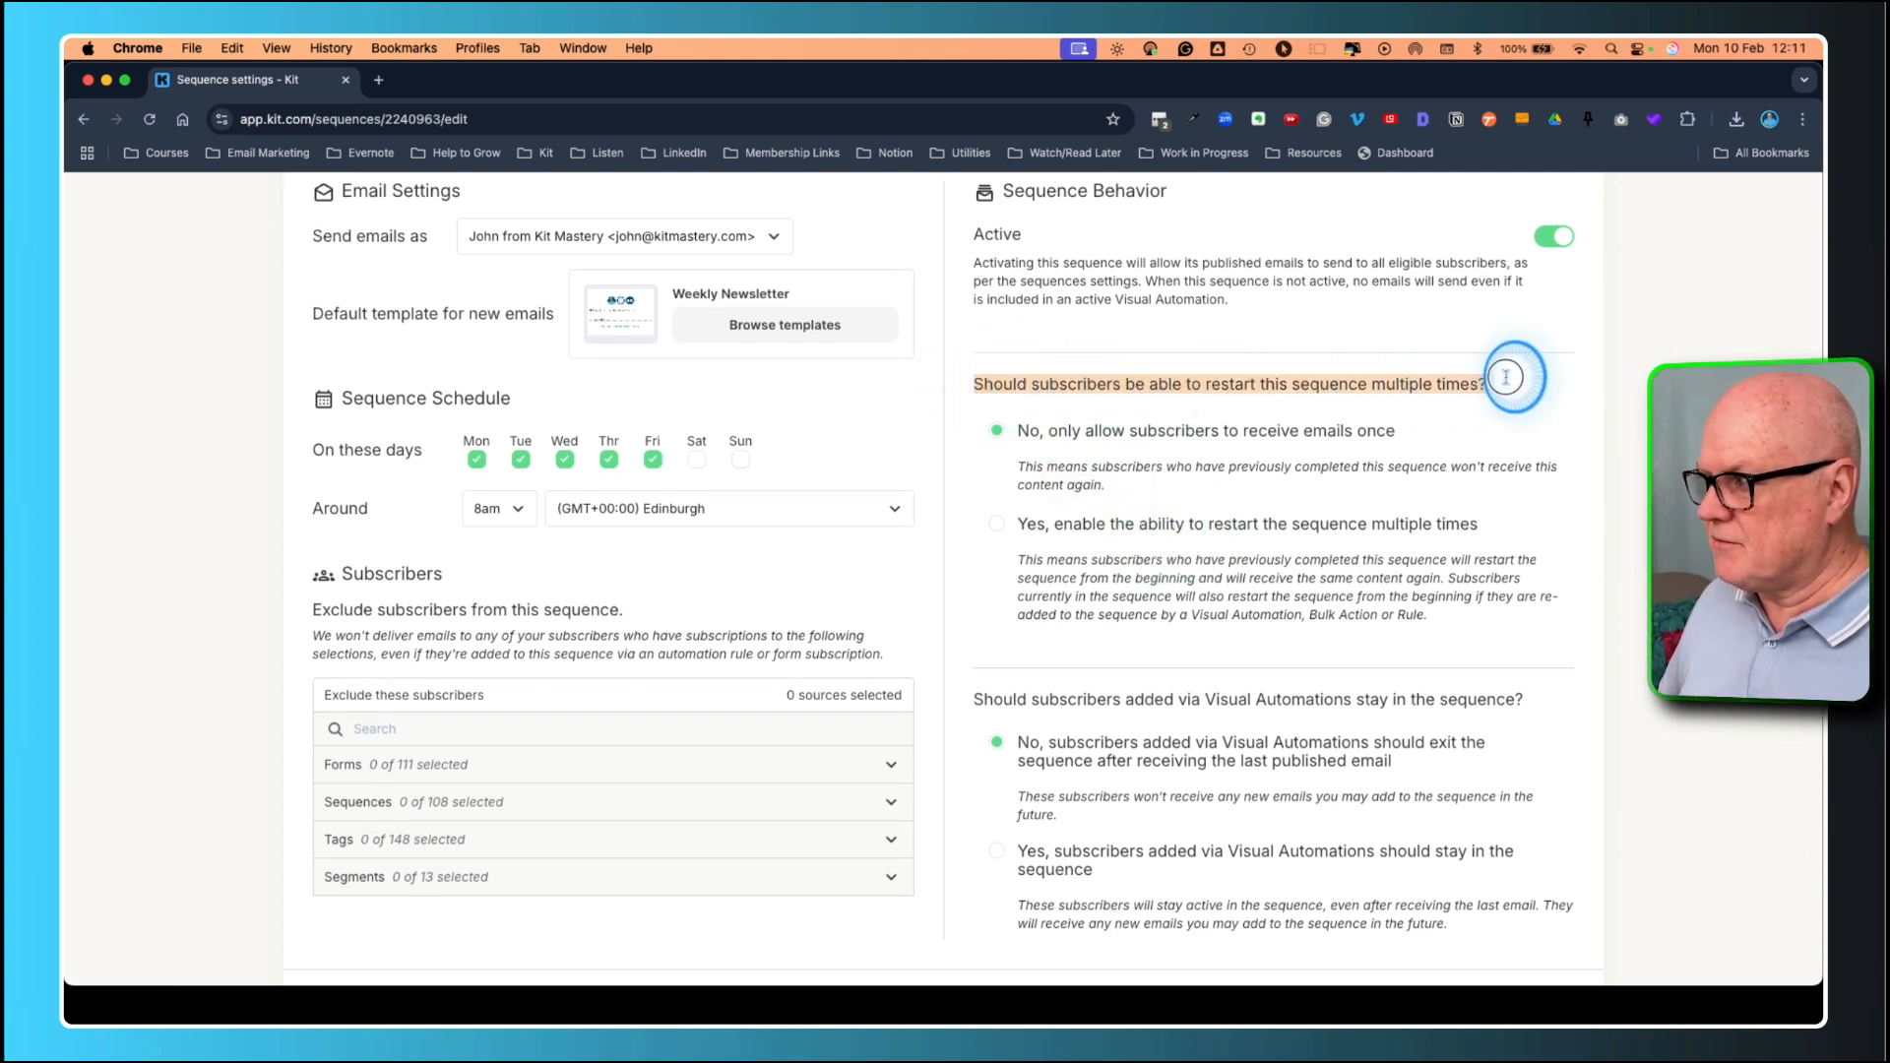
pyautogui.click(1172, 384)
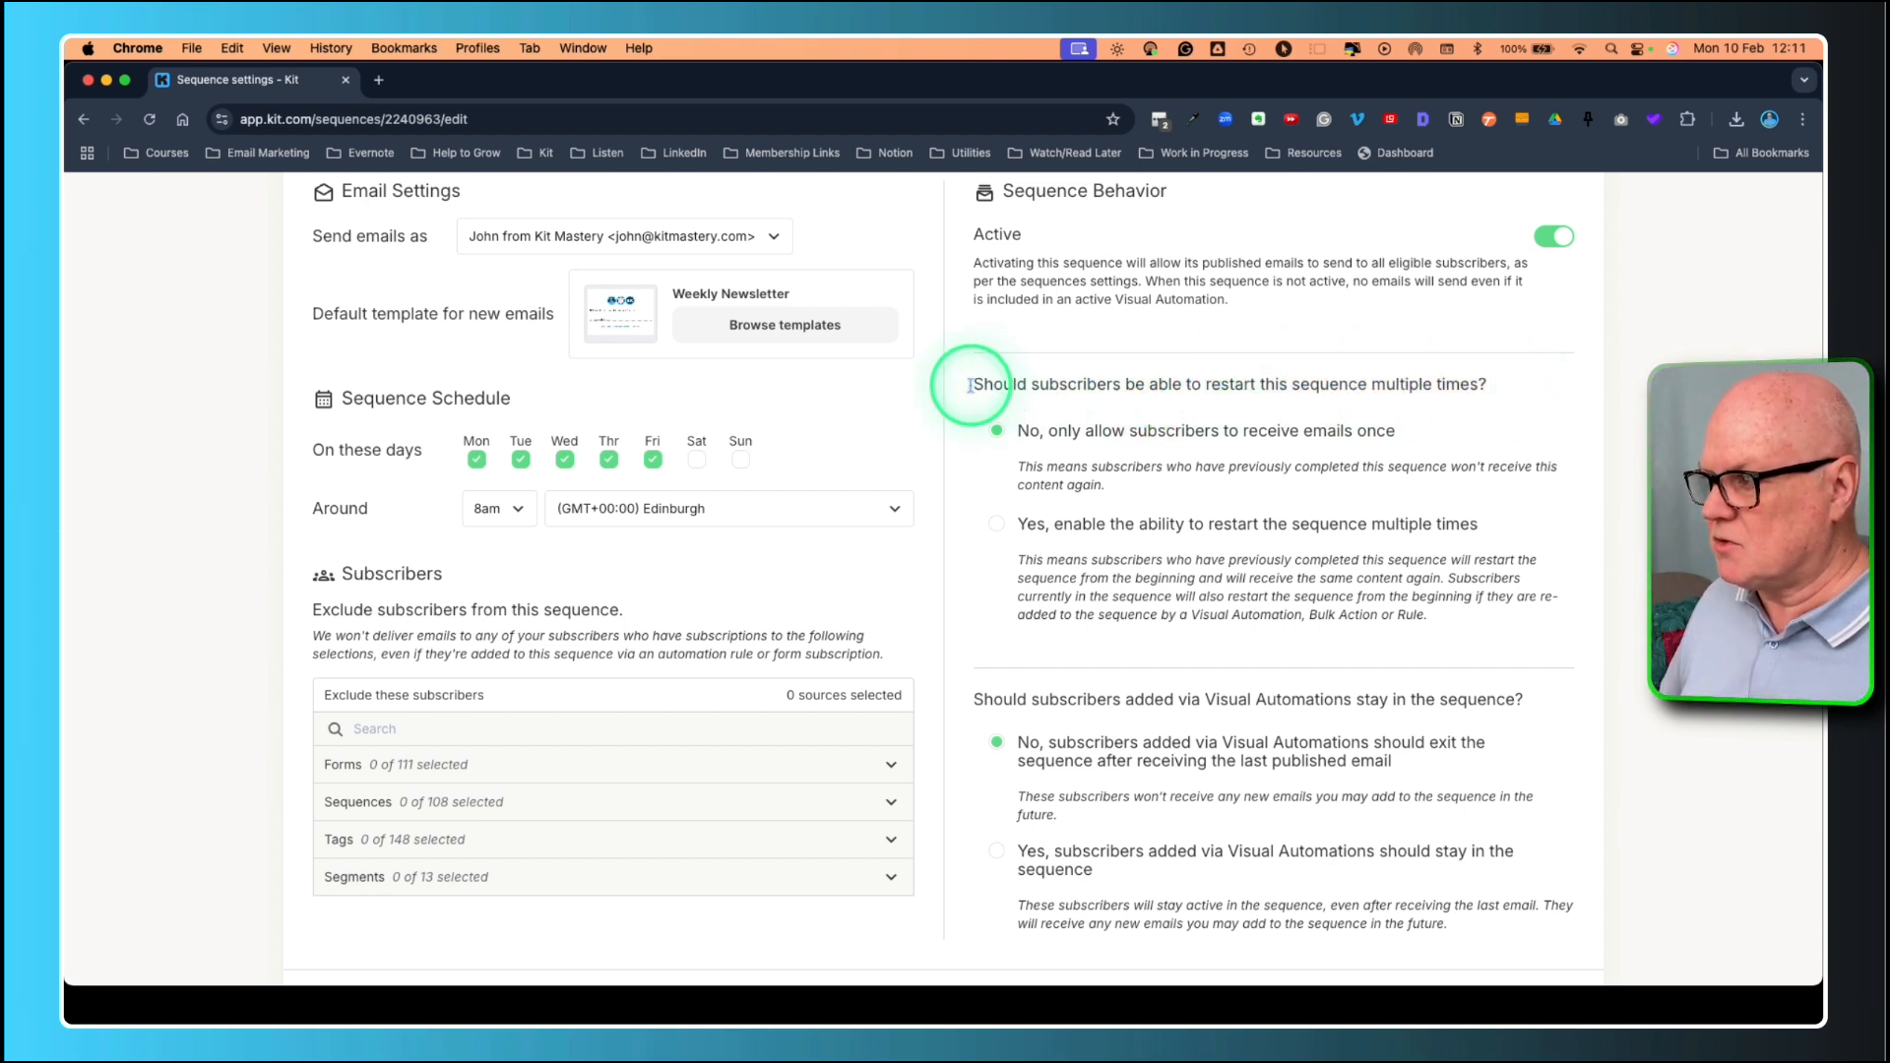
pyautogui.moveTo(962, 382); pyautogui.dragTo(1497, 382)
pyautogui.click(1454, 382)
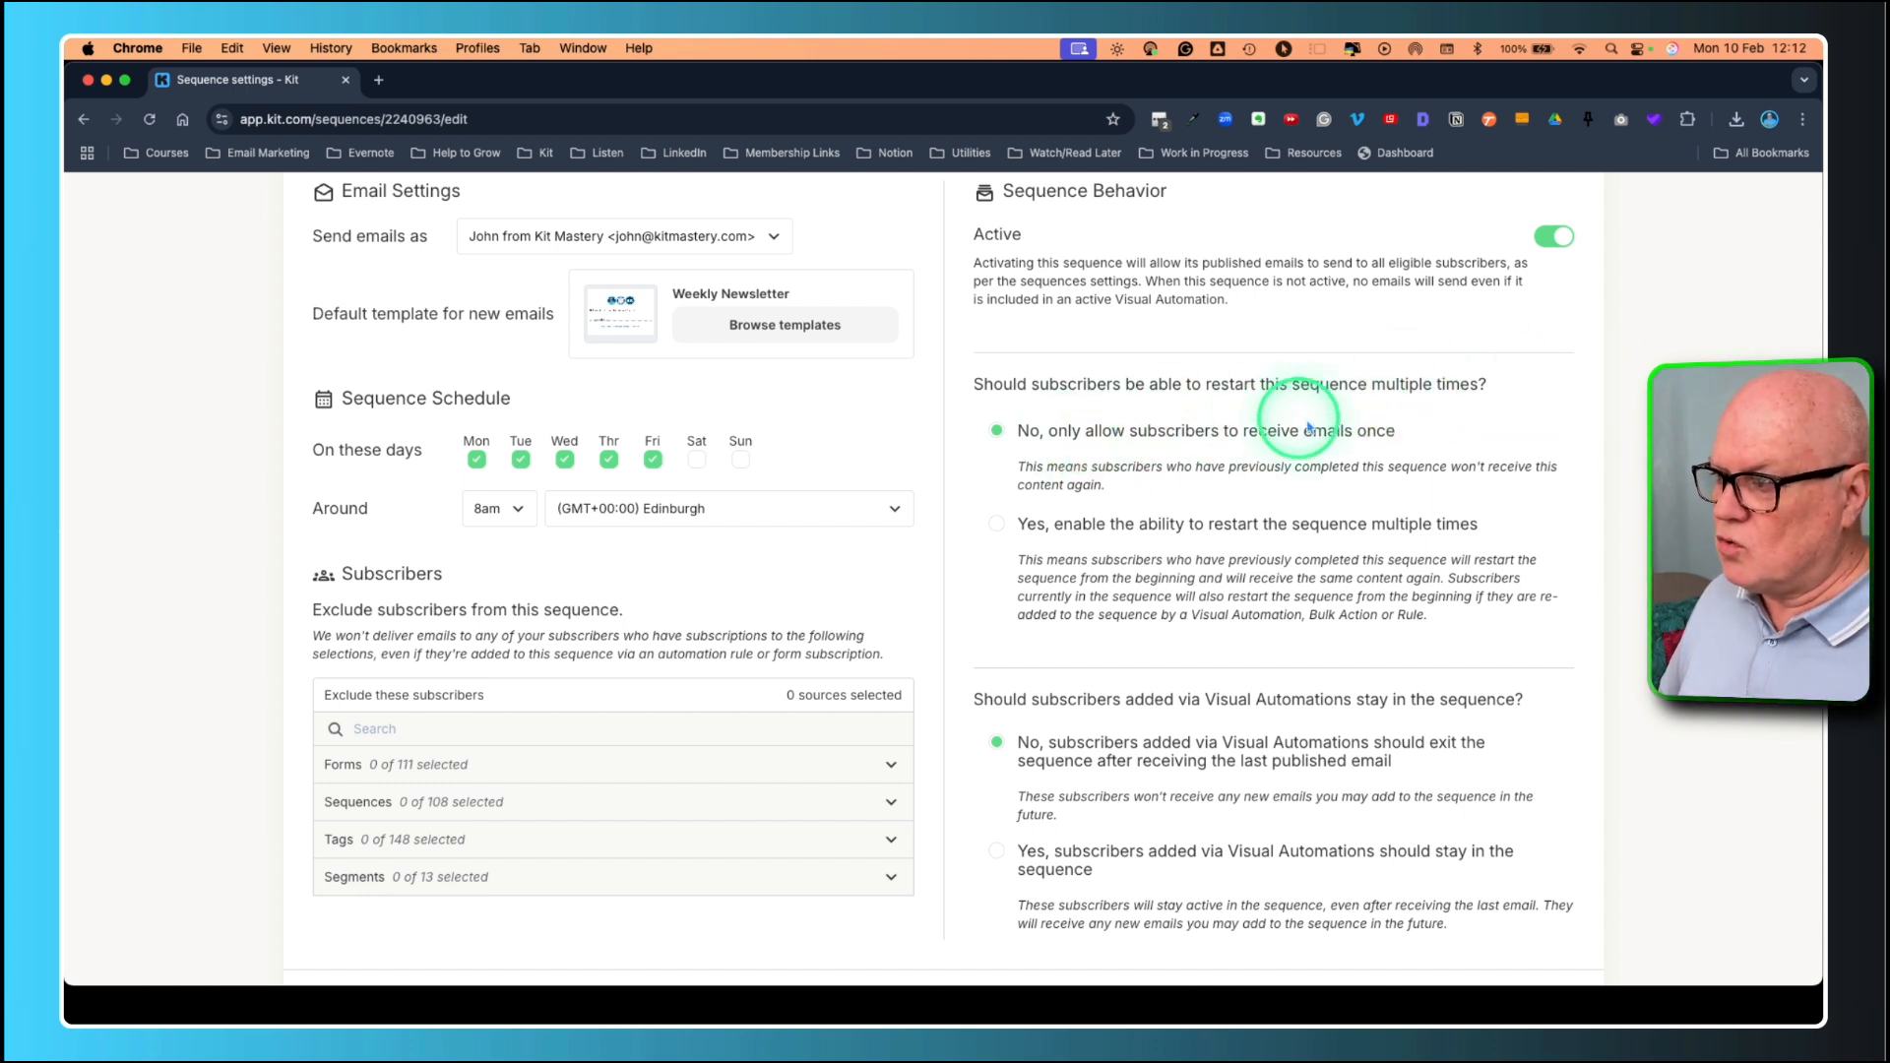
# Compare the restart options by enabling multiple restarts and returning to allowing subscribers to receive the emails only once.
pyautogui.moveTo(1398, 431); pyautogui.dragTo(1022, 441)
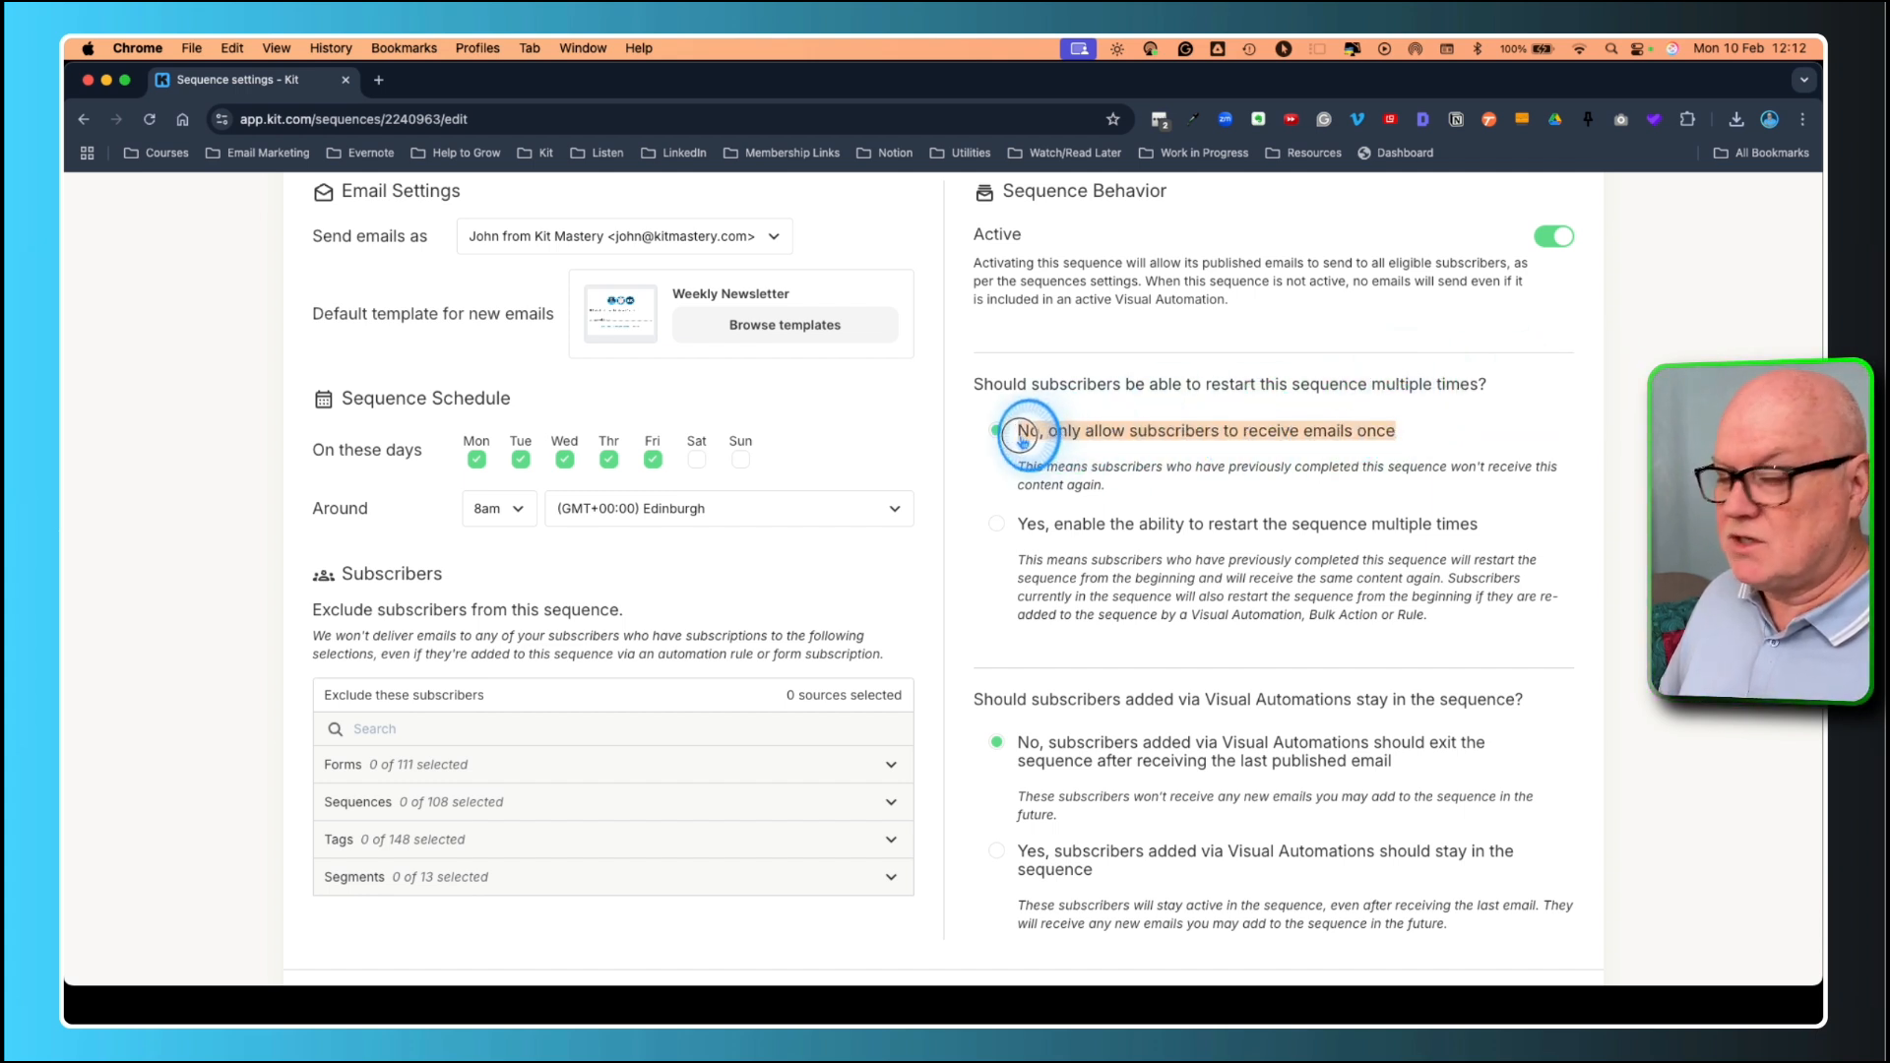
pyautogui.click(1025, 441)
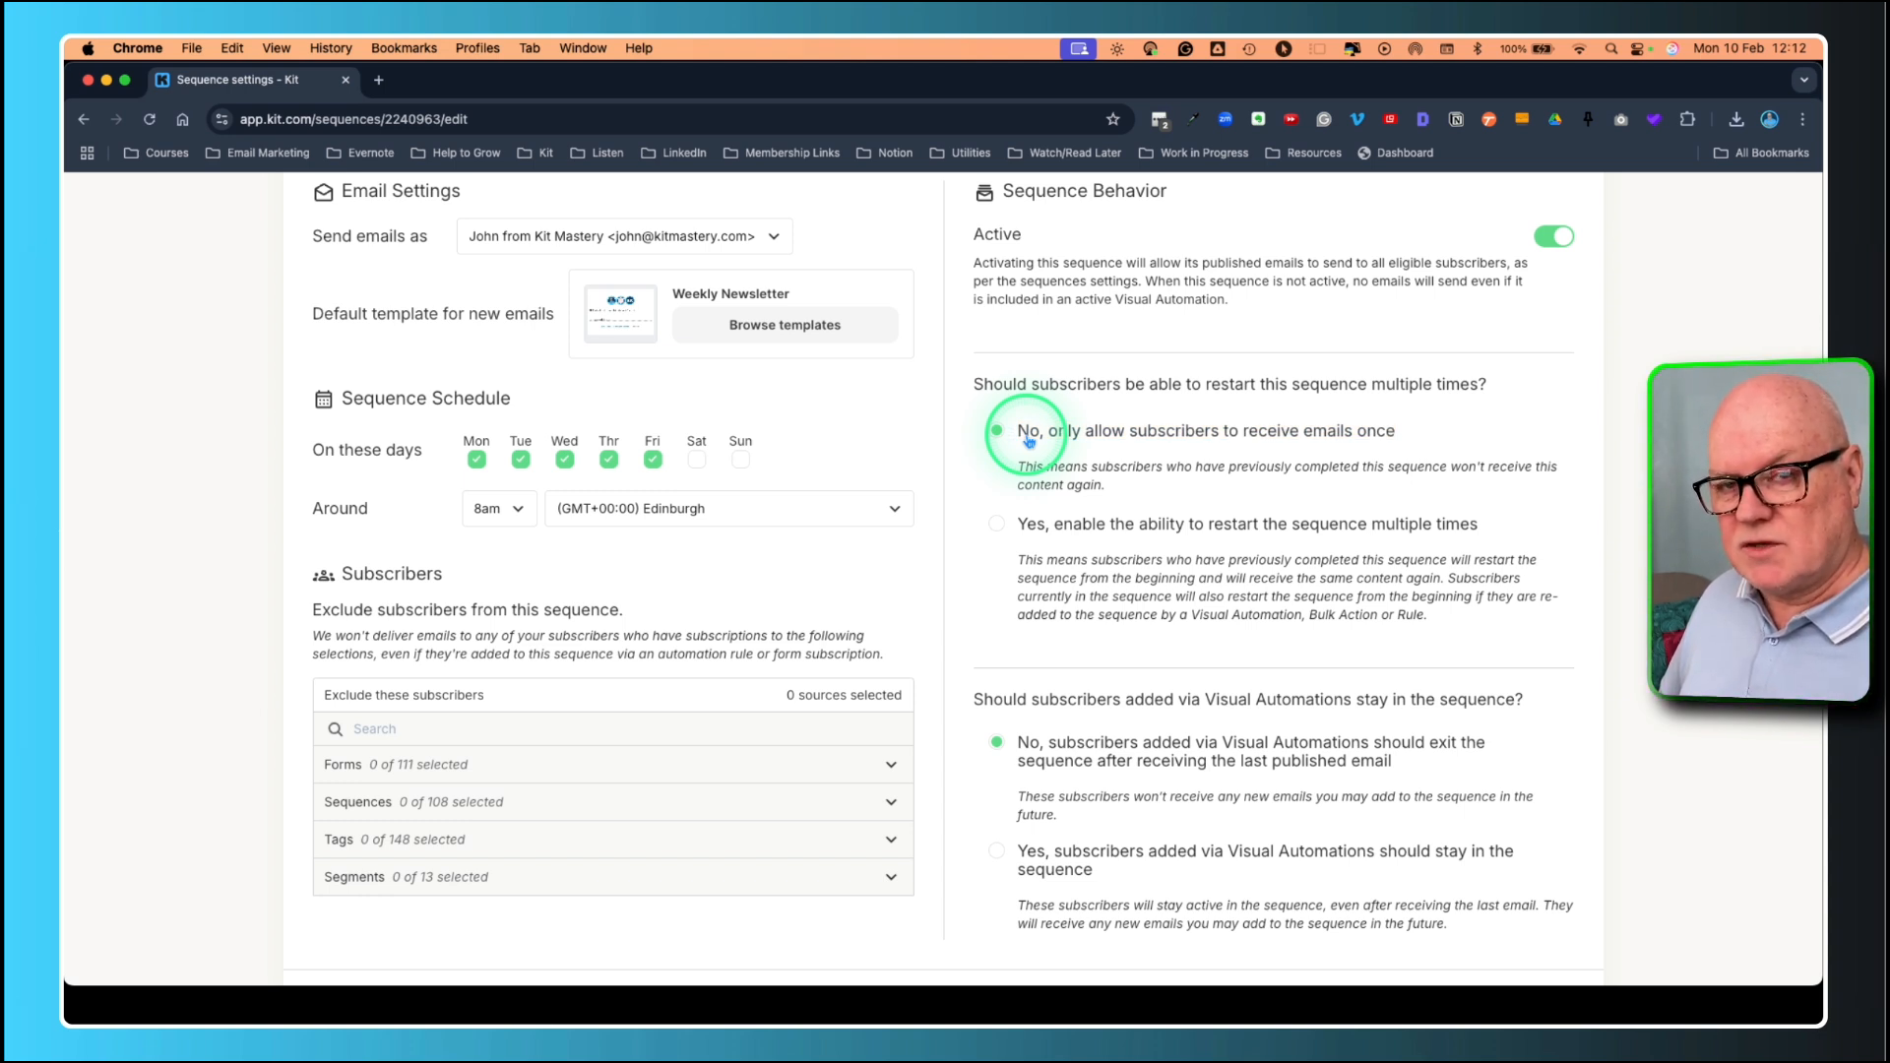
pyautogui.click(998, 527)
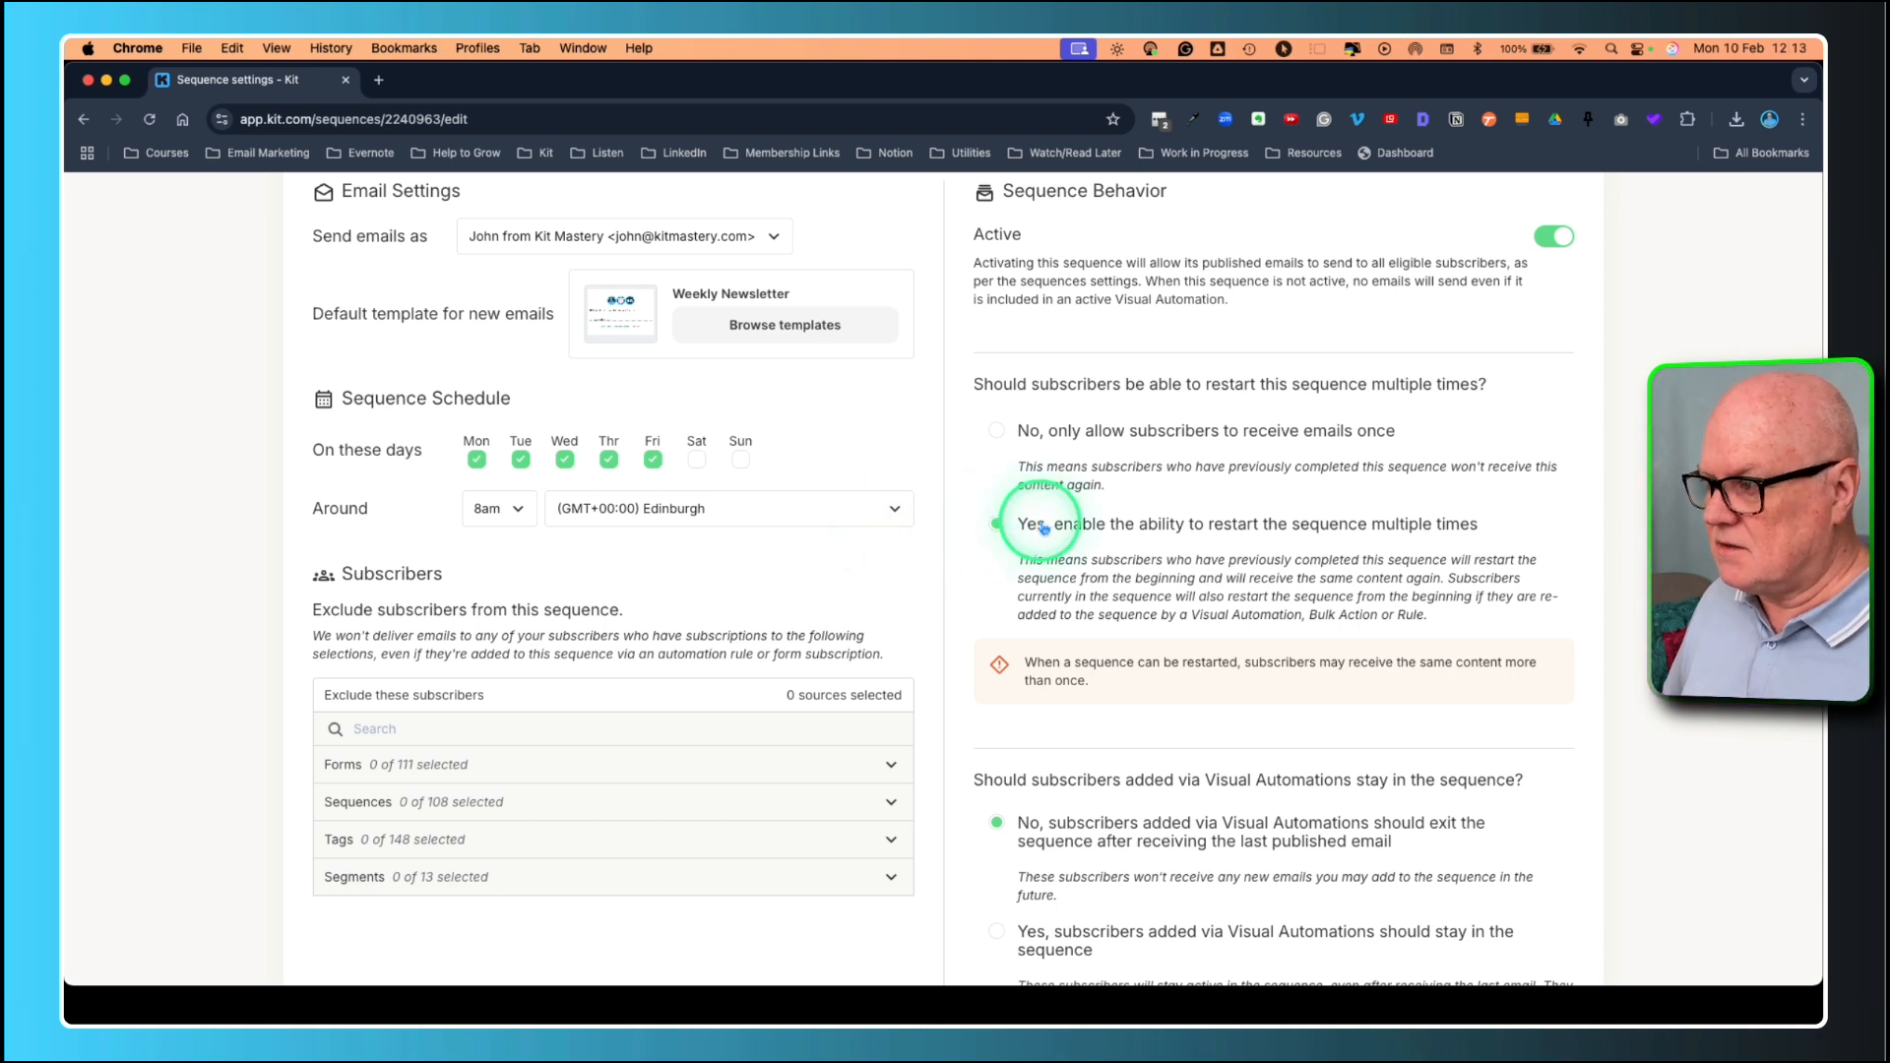
pyautogui.click(996, 431)
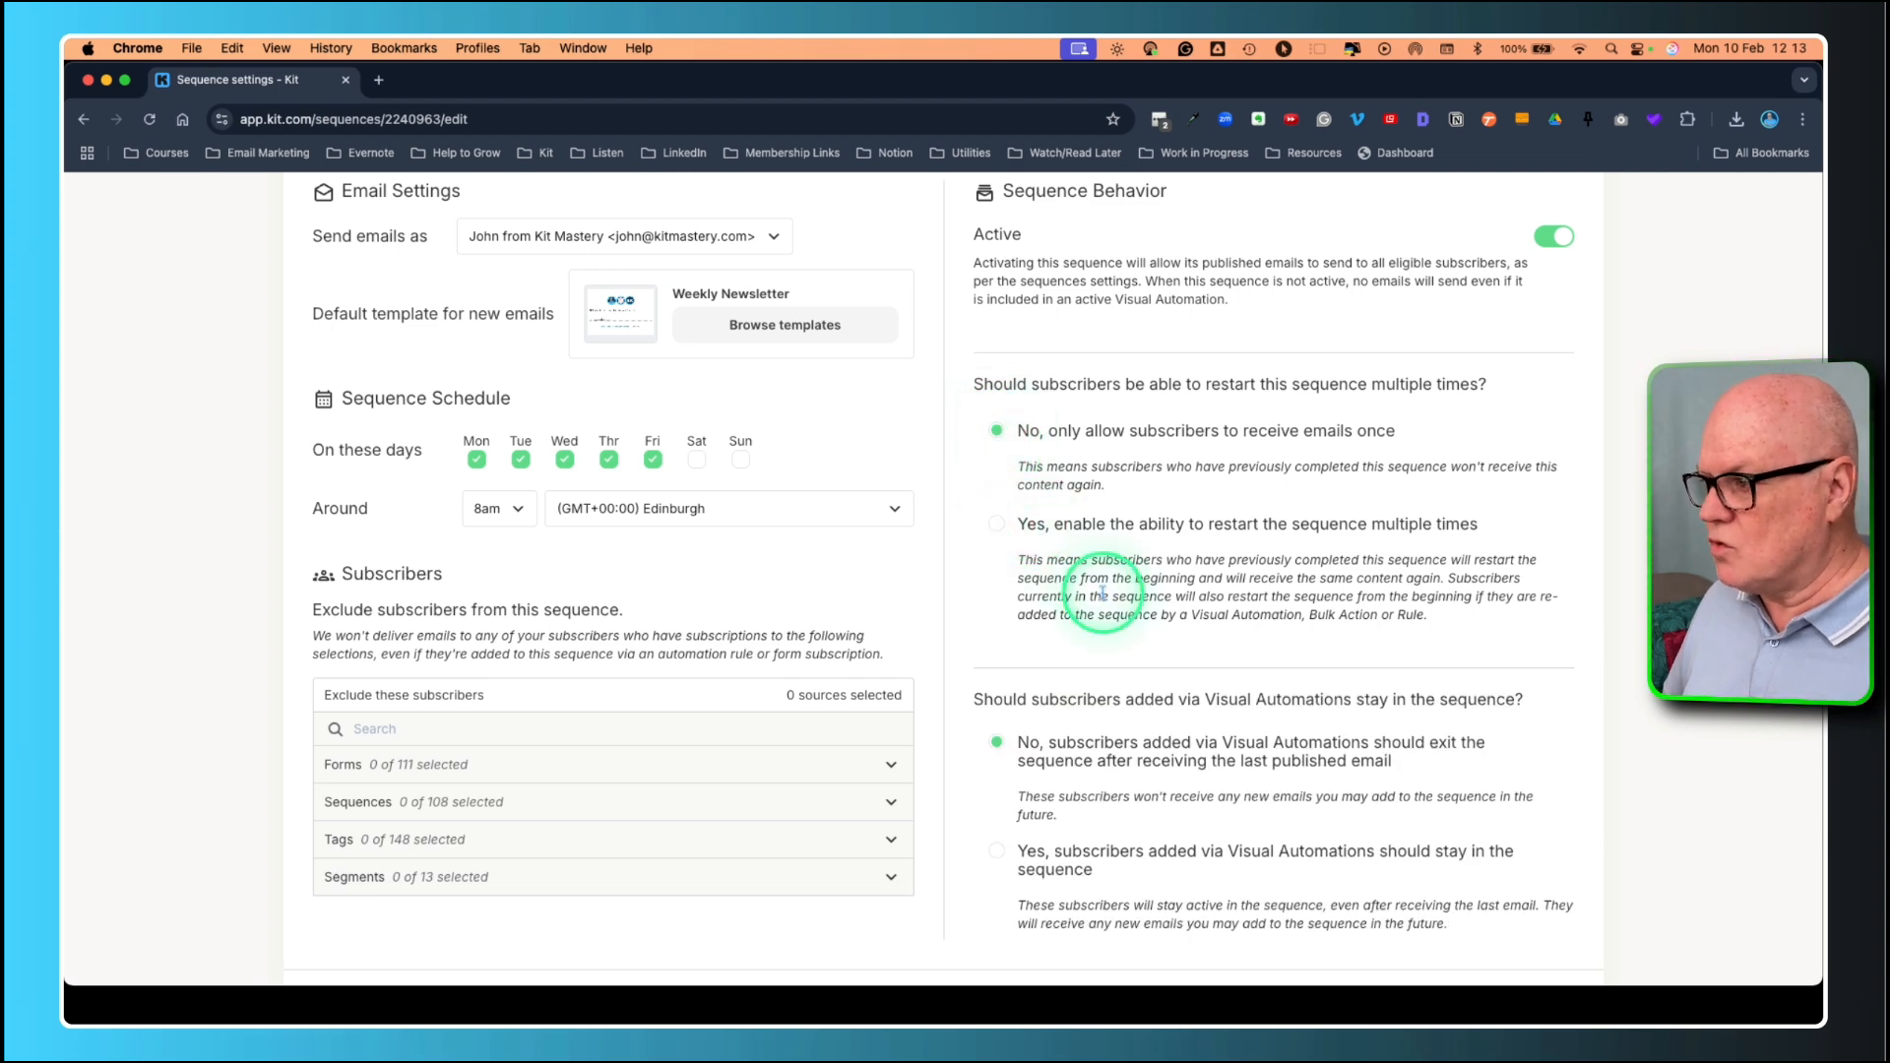
# Read the question on whether subscribers added via Visual Automations should stay in the sequence.
pyautogui.scroll(-3, 1036, 591)
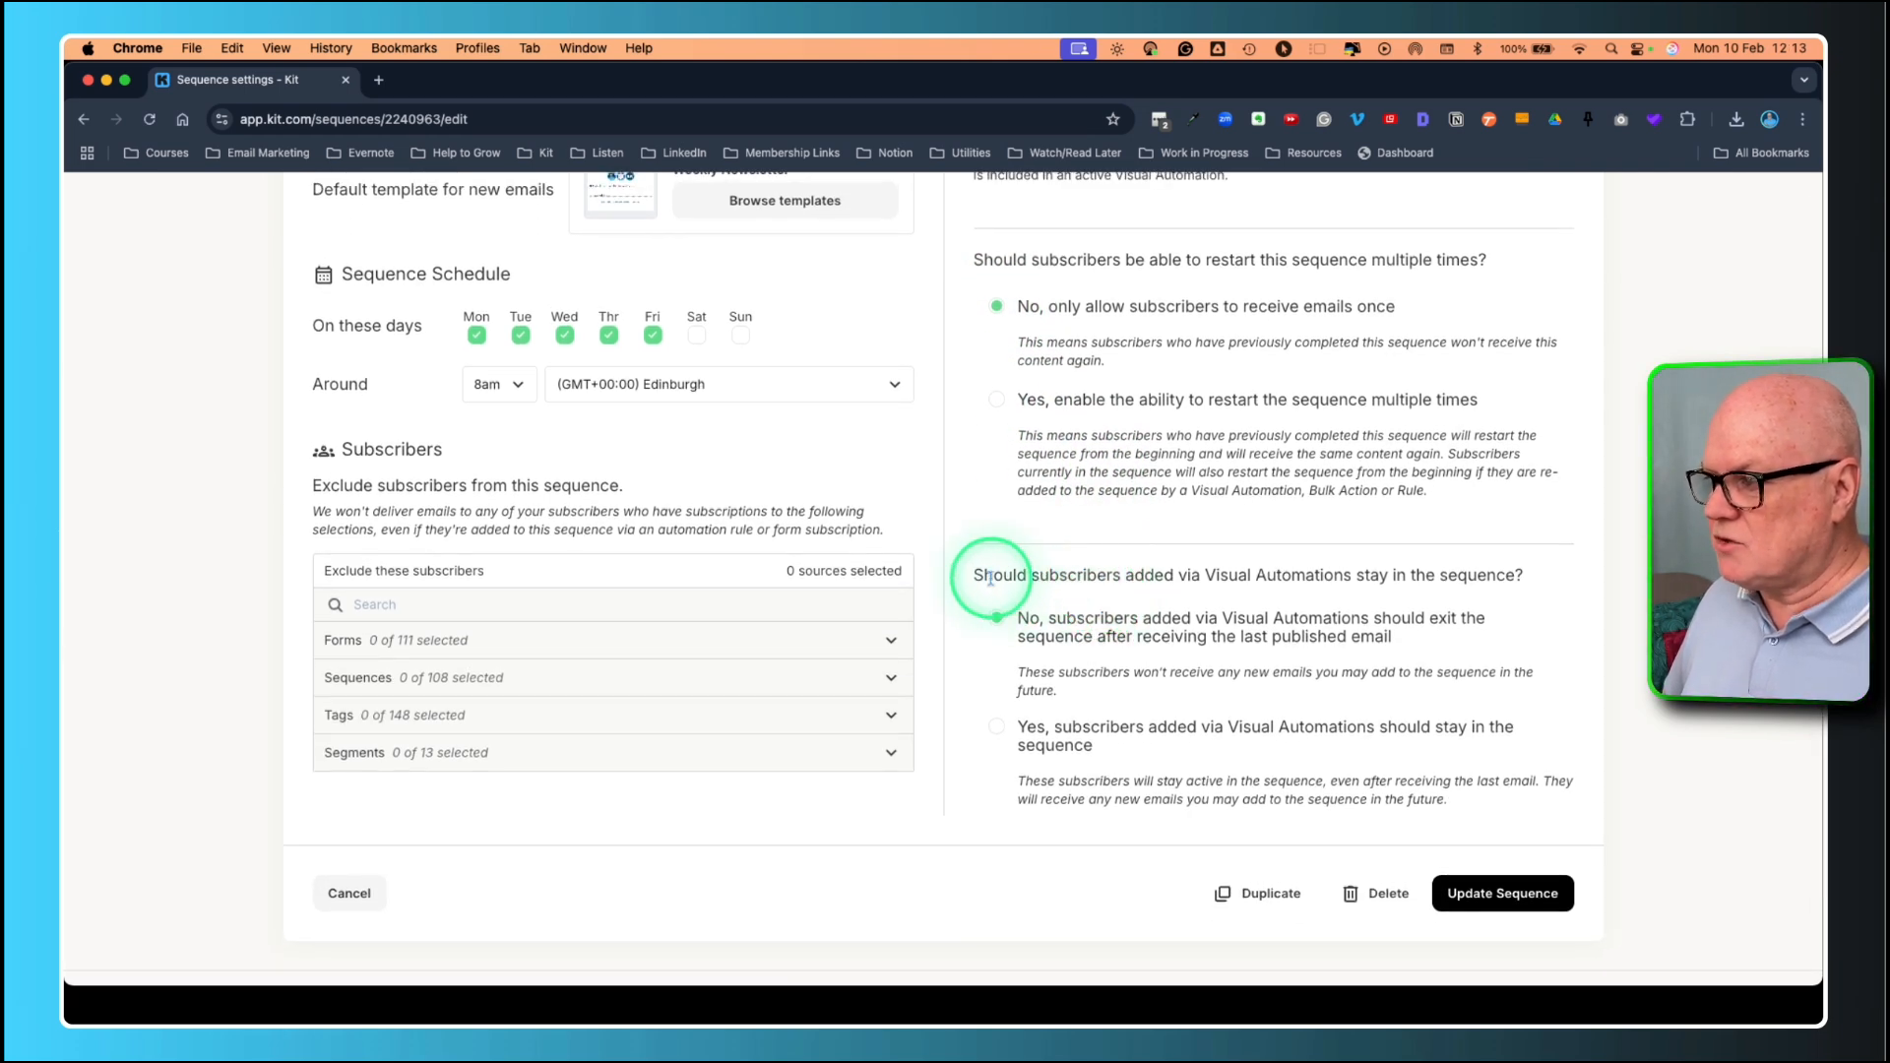
pyautogui.moveTo(975, 575); pyautogui.dragTo(1517, 575)
pyautogui.click(1202, 593)
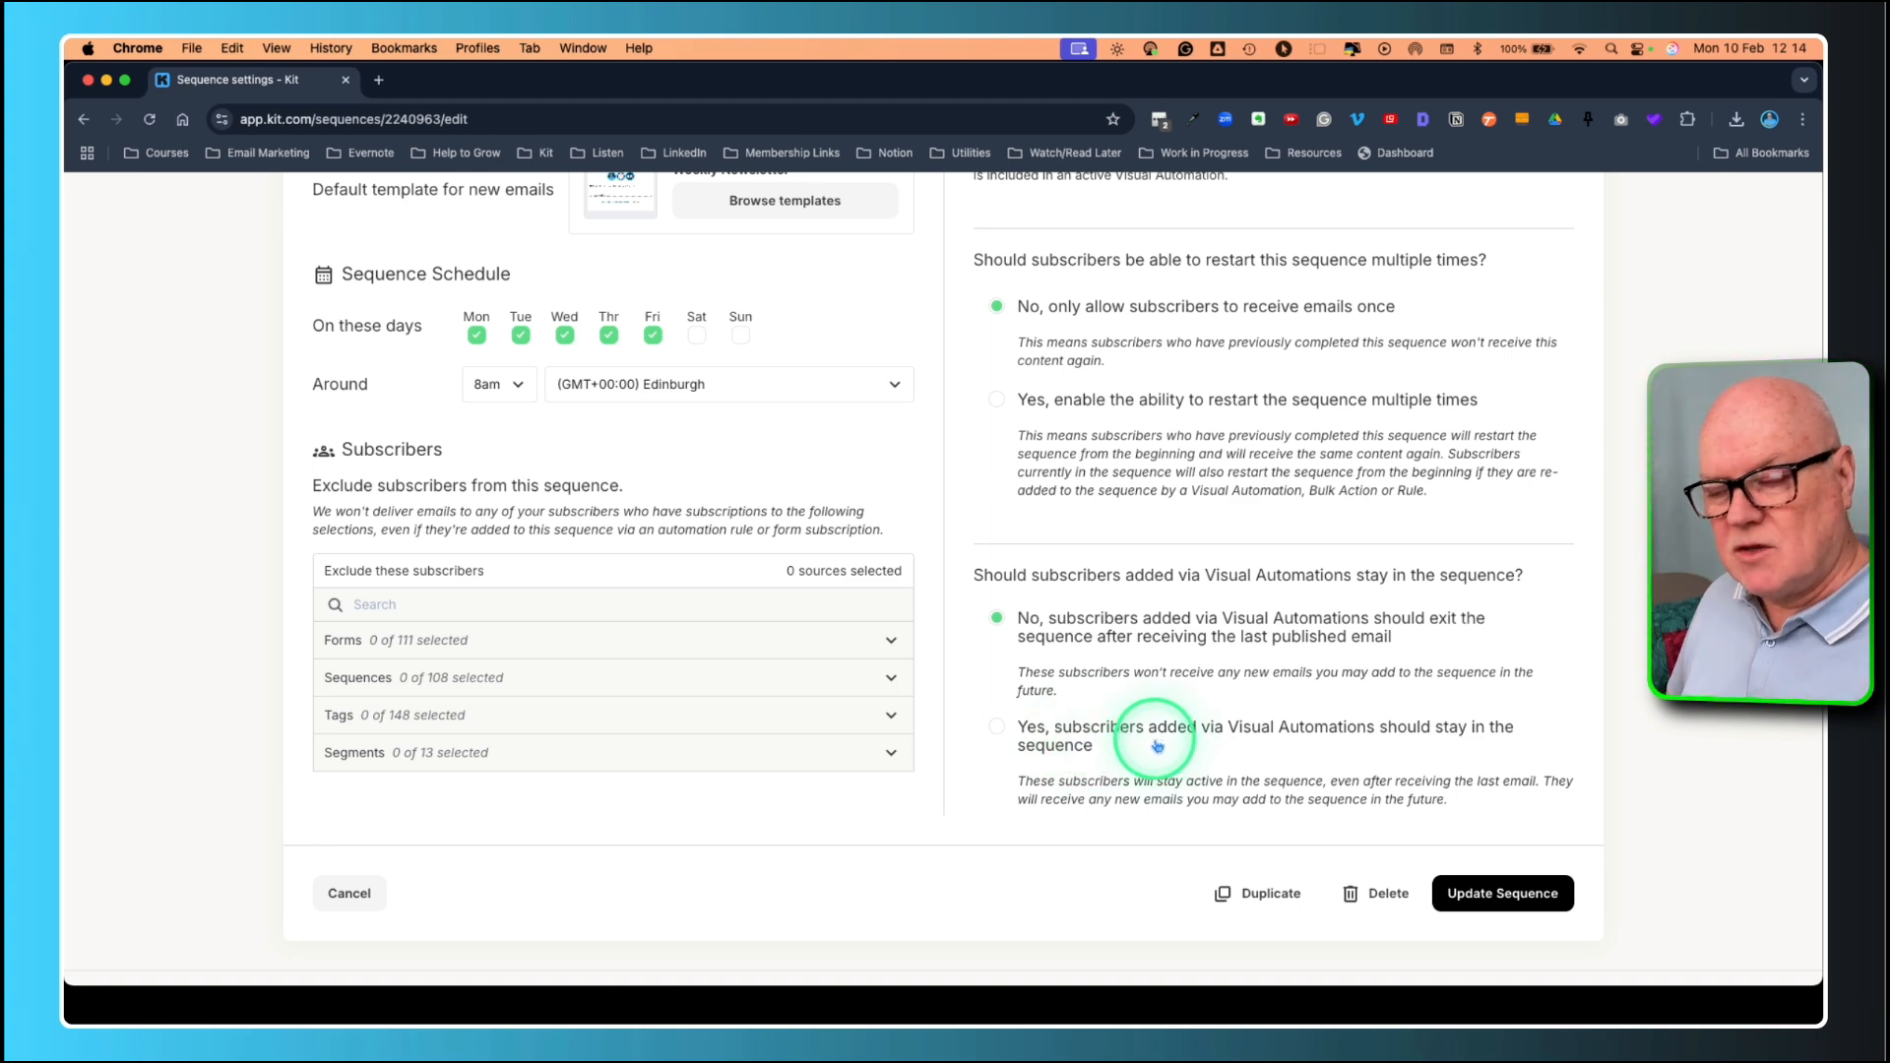
# Look over the whole sequence settings page again, including the schedule, restart and Visual Automations options.
pyautogui.scroll(5, 1080, 670)
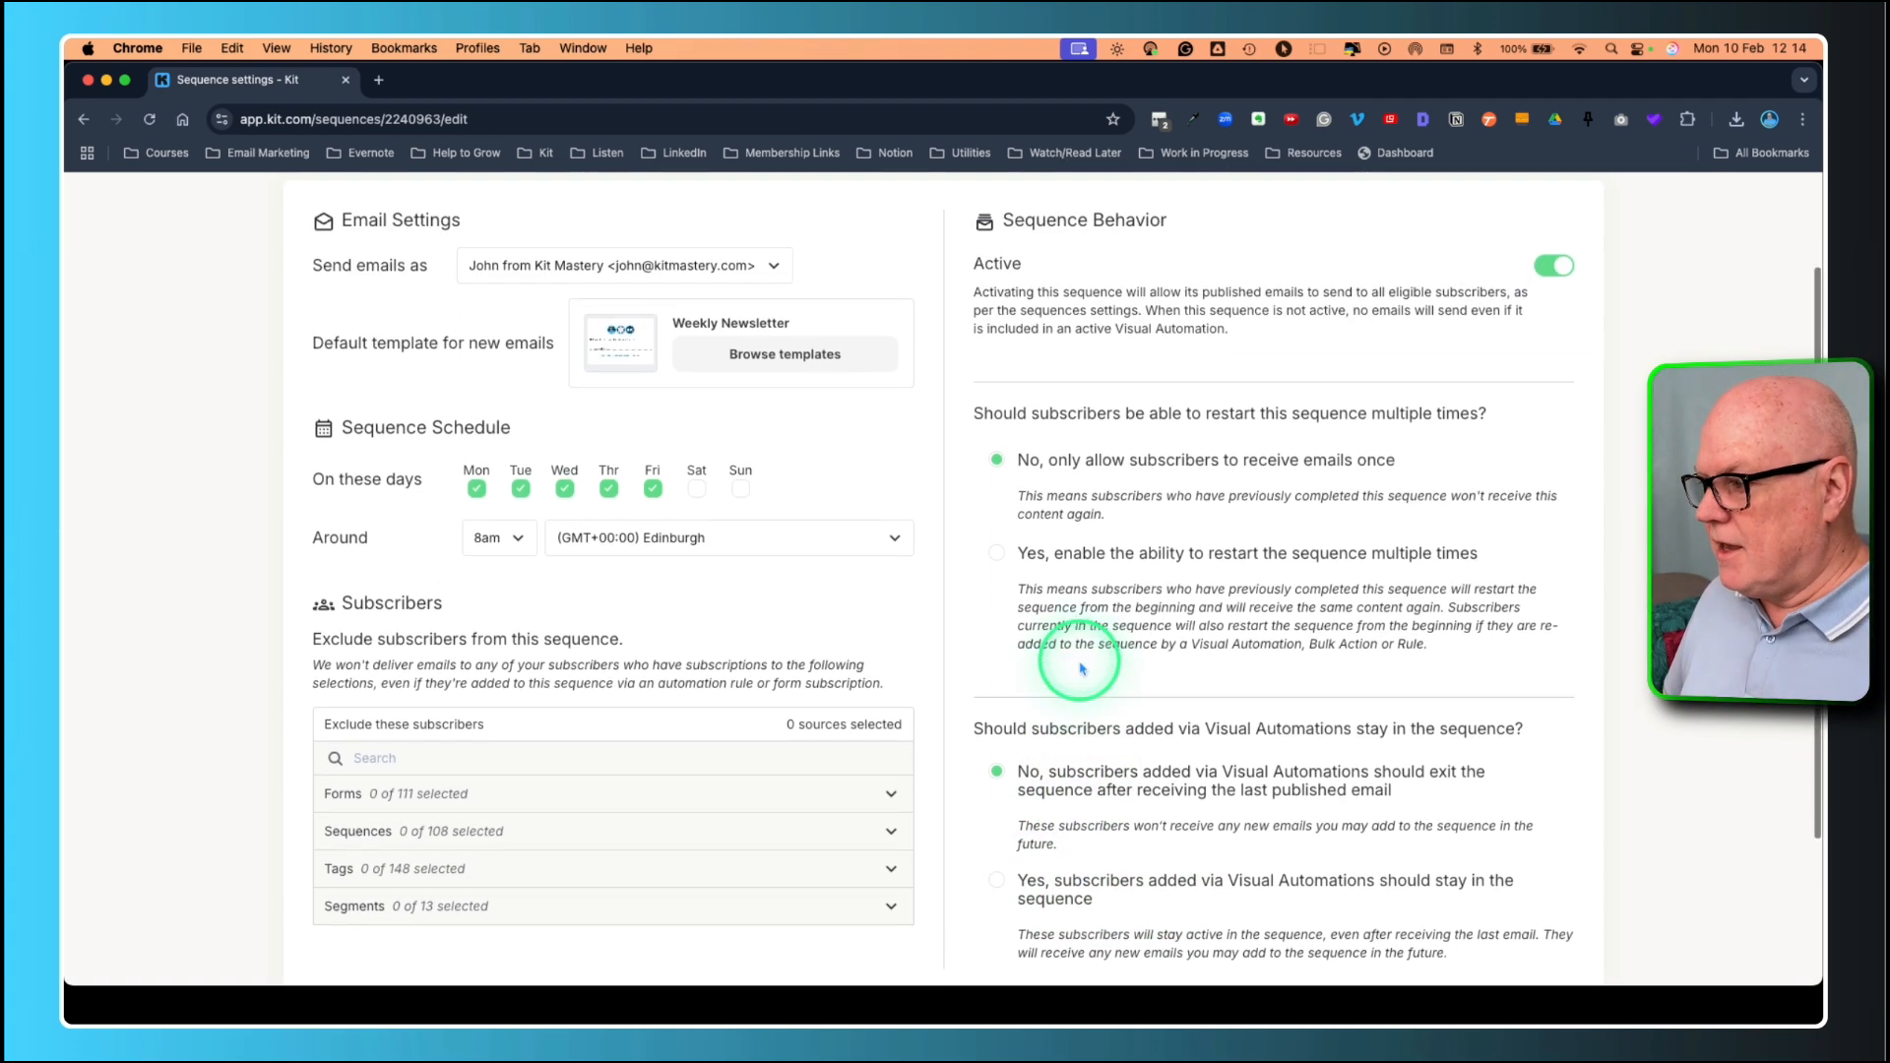
pyautogui.scroll(-1, 1088, 668)
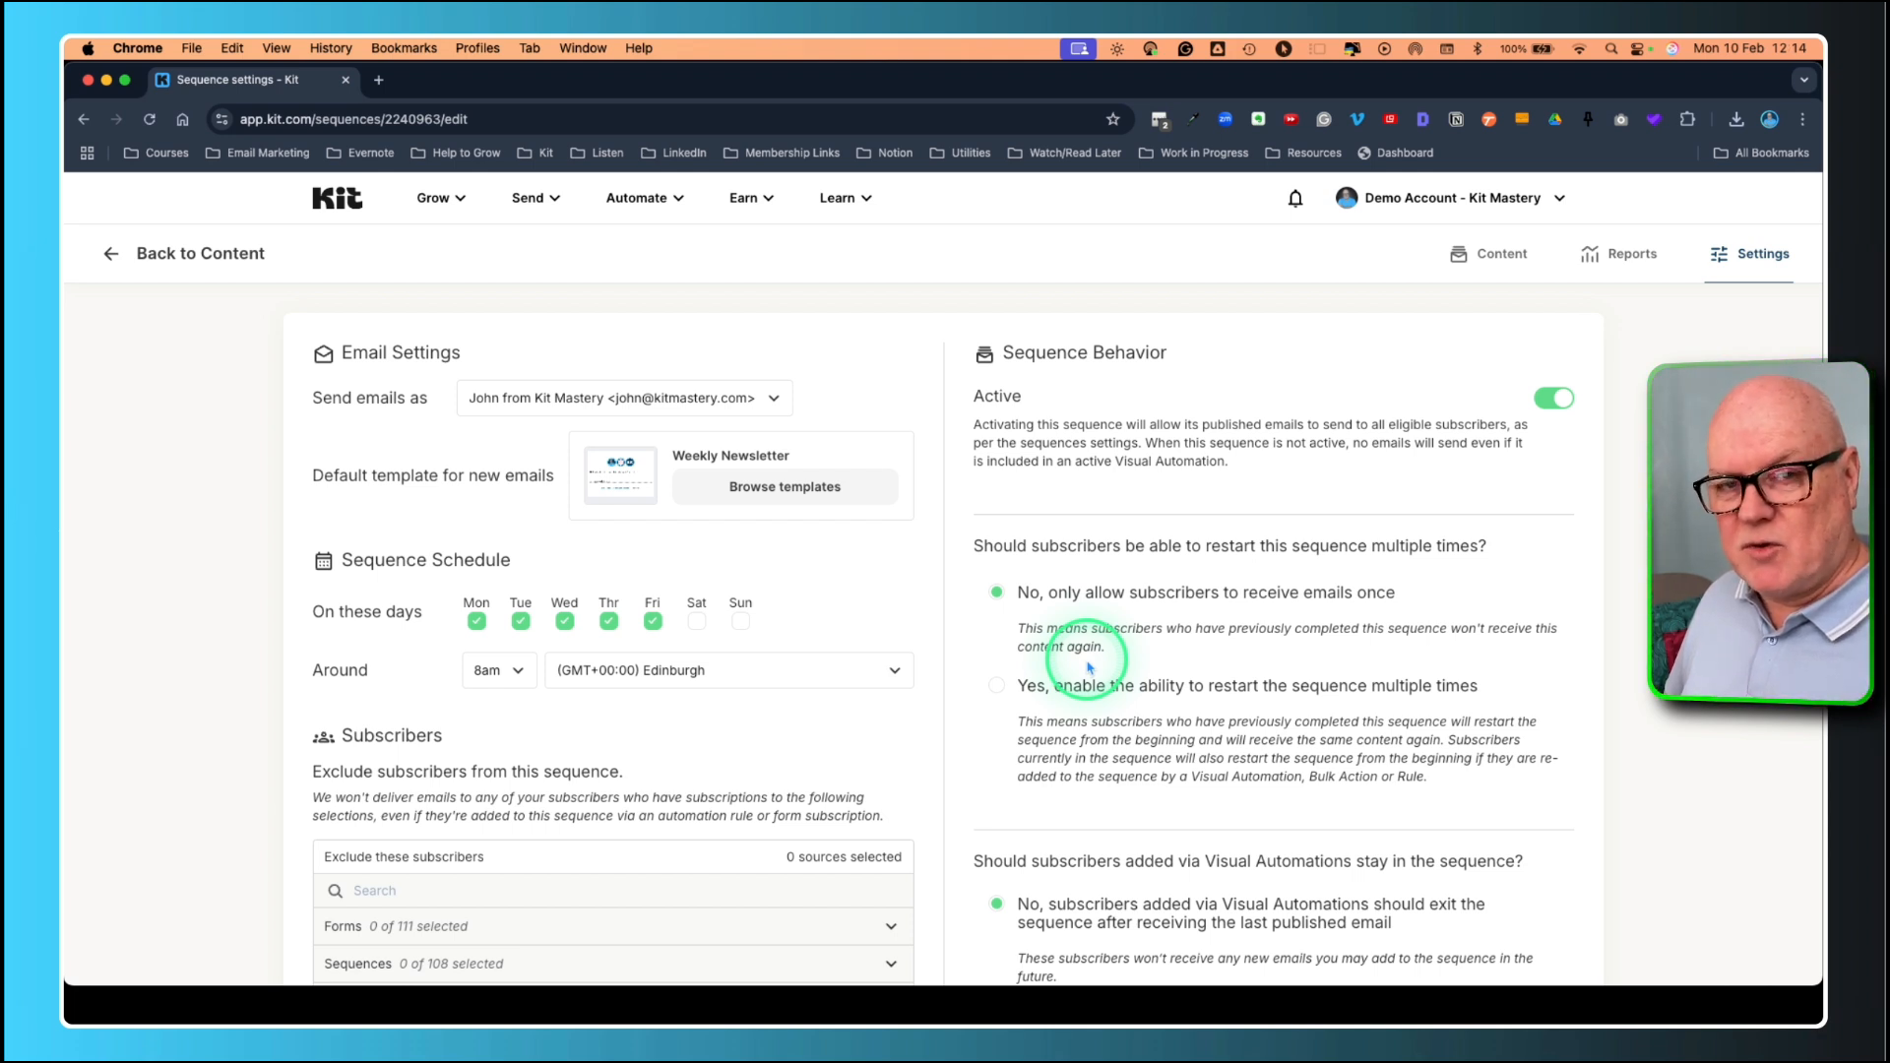
pyautogui.scroll(-5, 1244, 620)
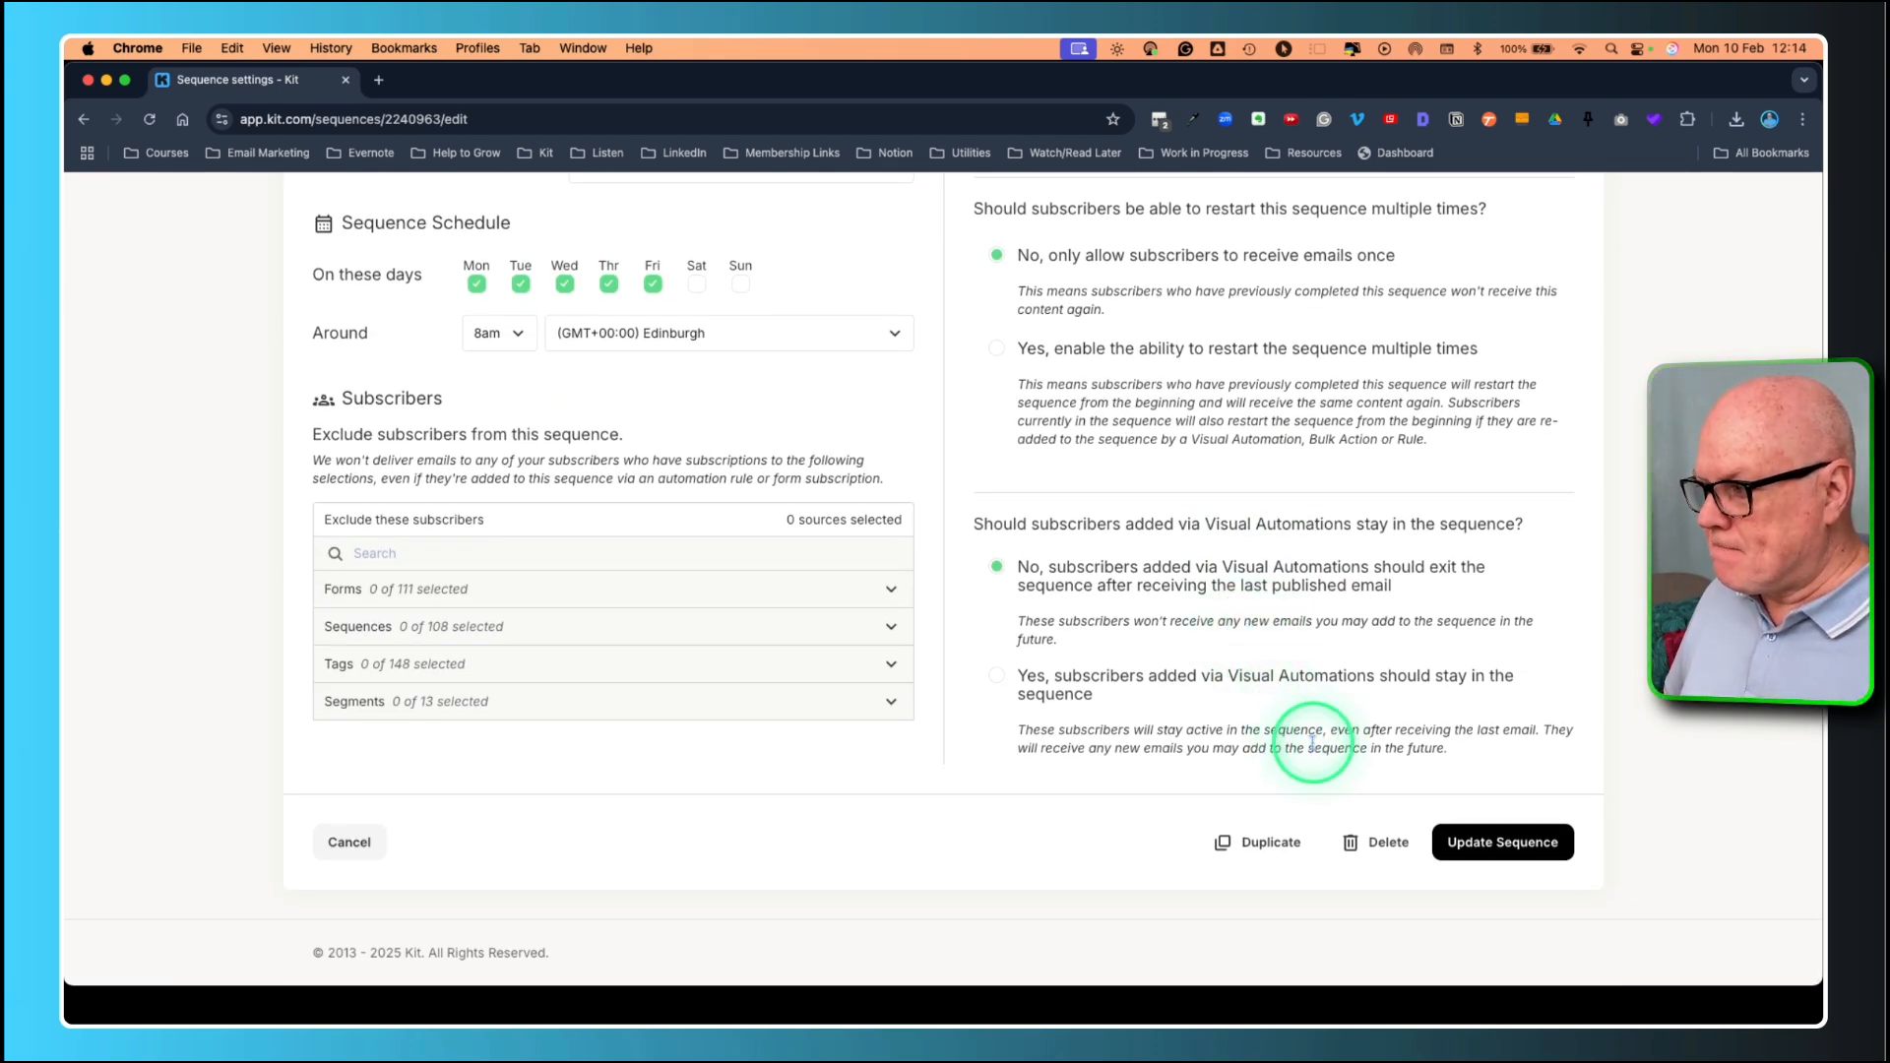
pyautogui.scroll(4, 1299, 728)
pyautogui.scroll(3, 904, 544)
pyautogui.scroll(-6, 946, 578)
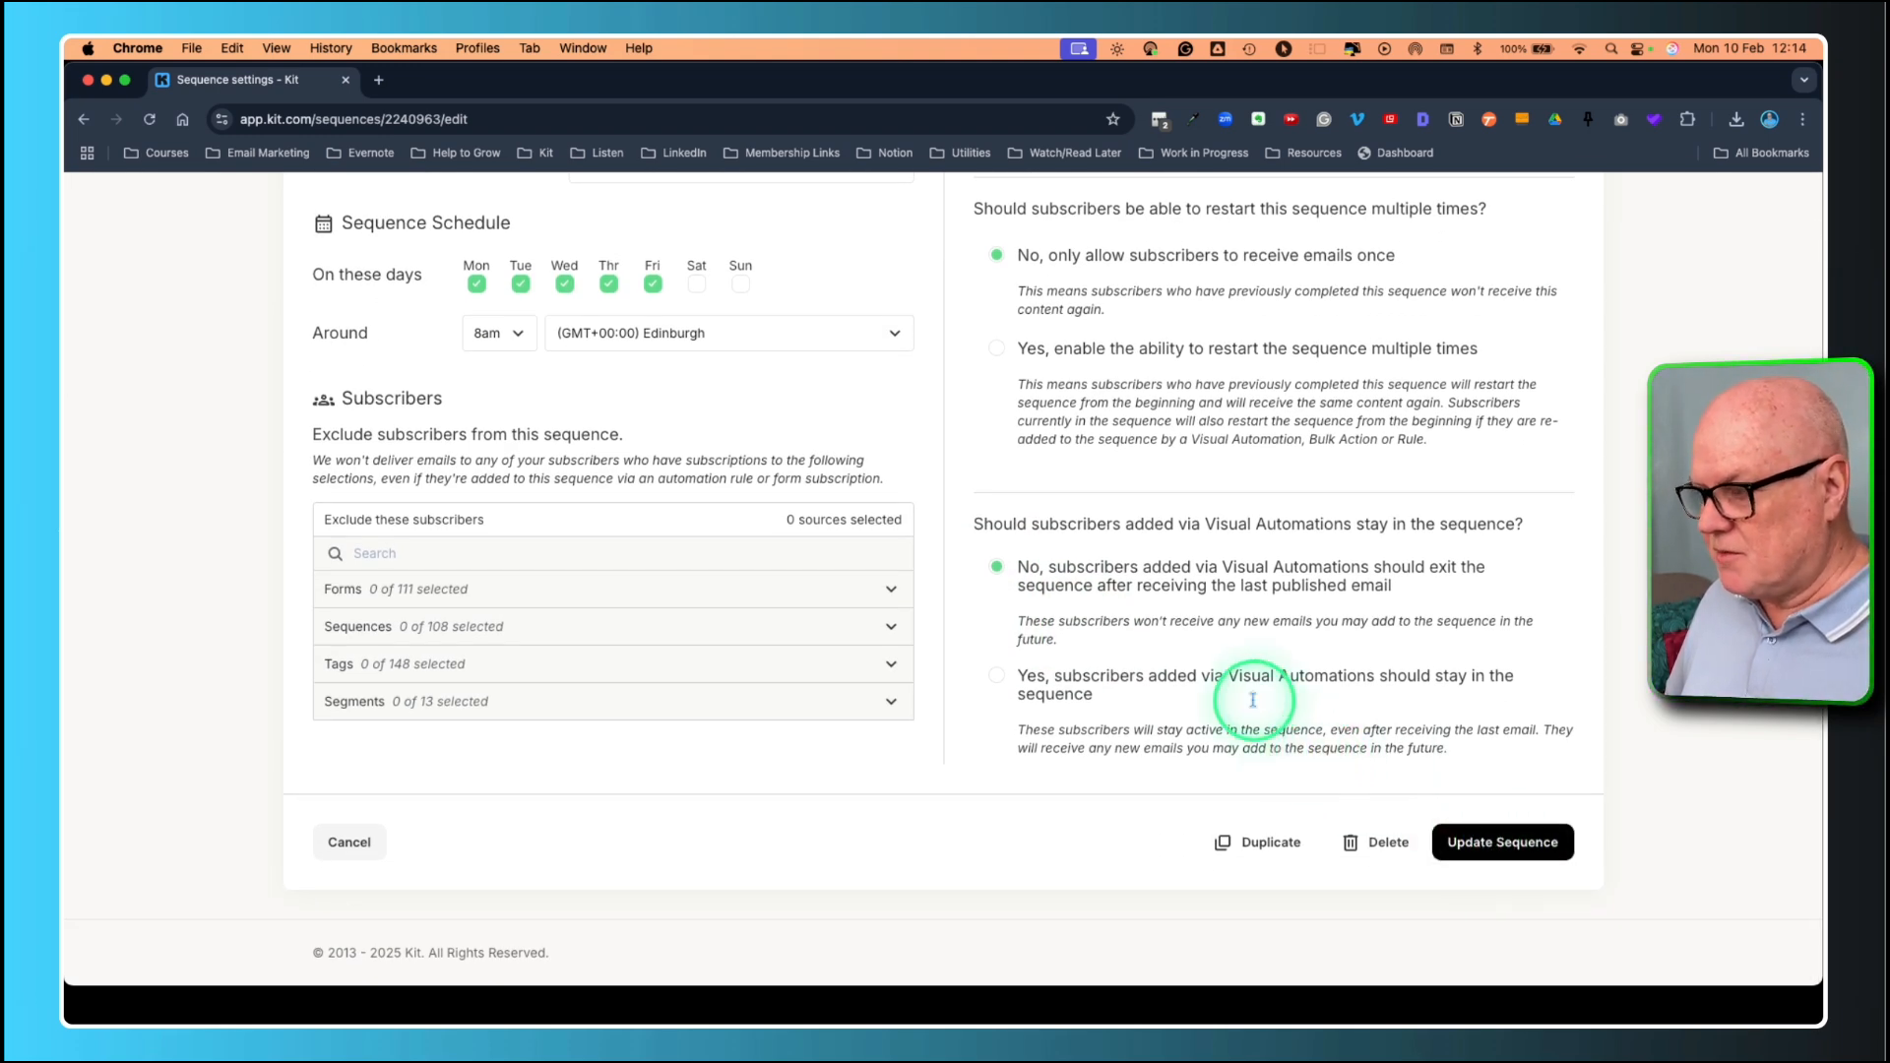
pyautogui.scroll(3, 1319, 753)
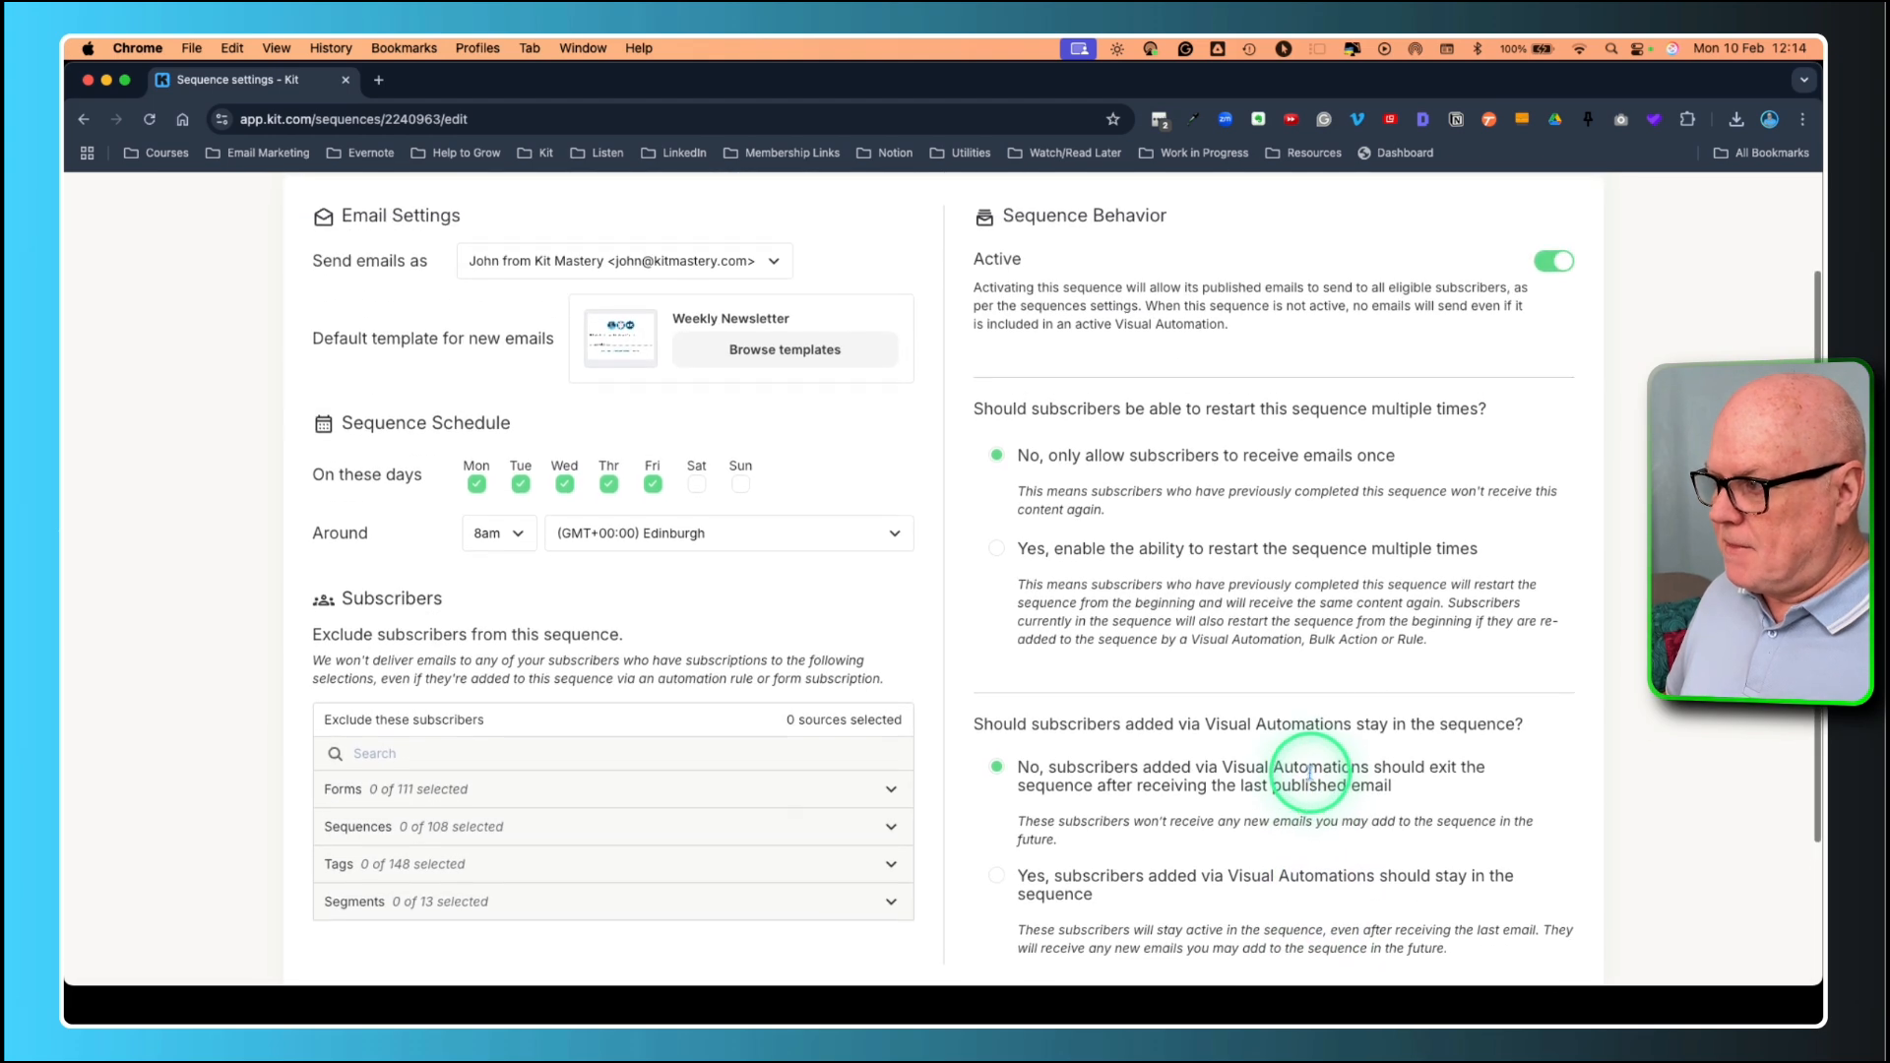
pyautogui.scroll(-3, 1310, 781)
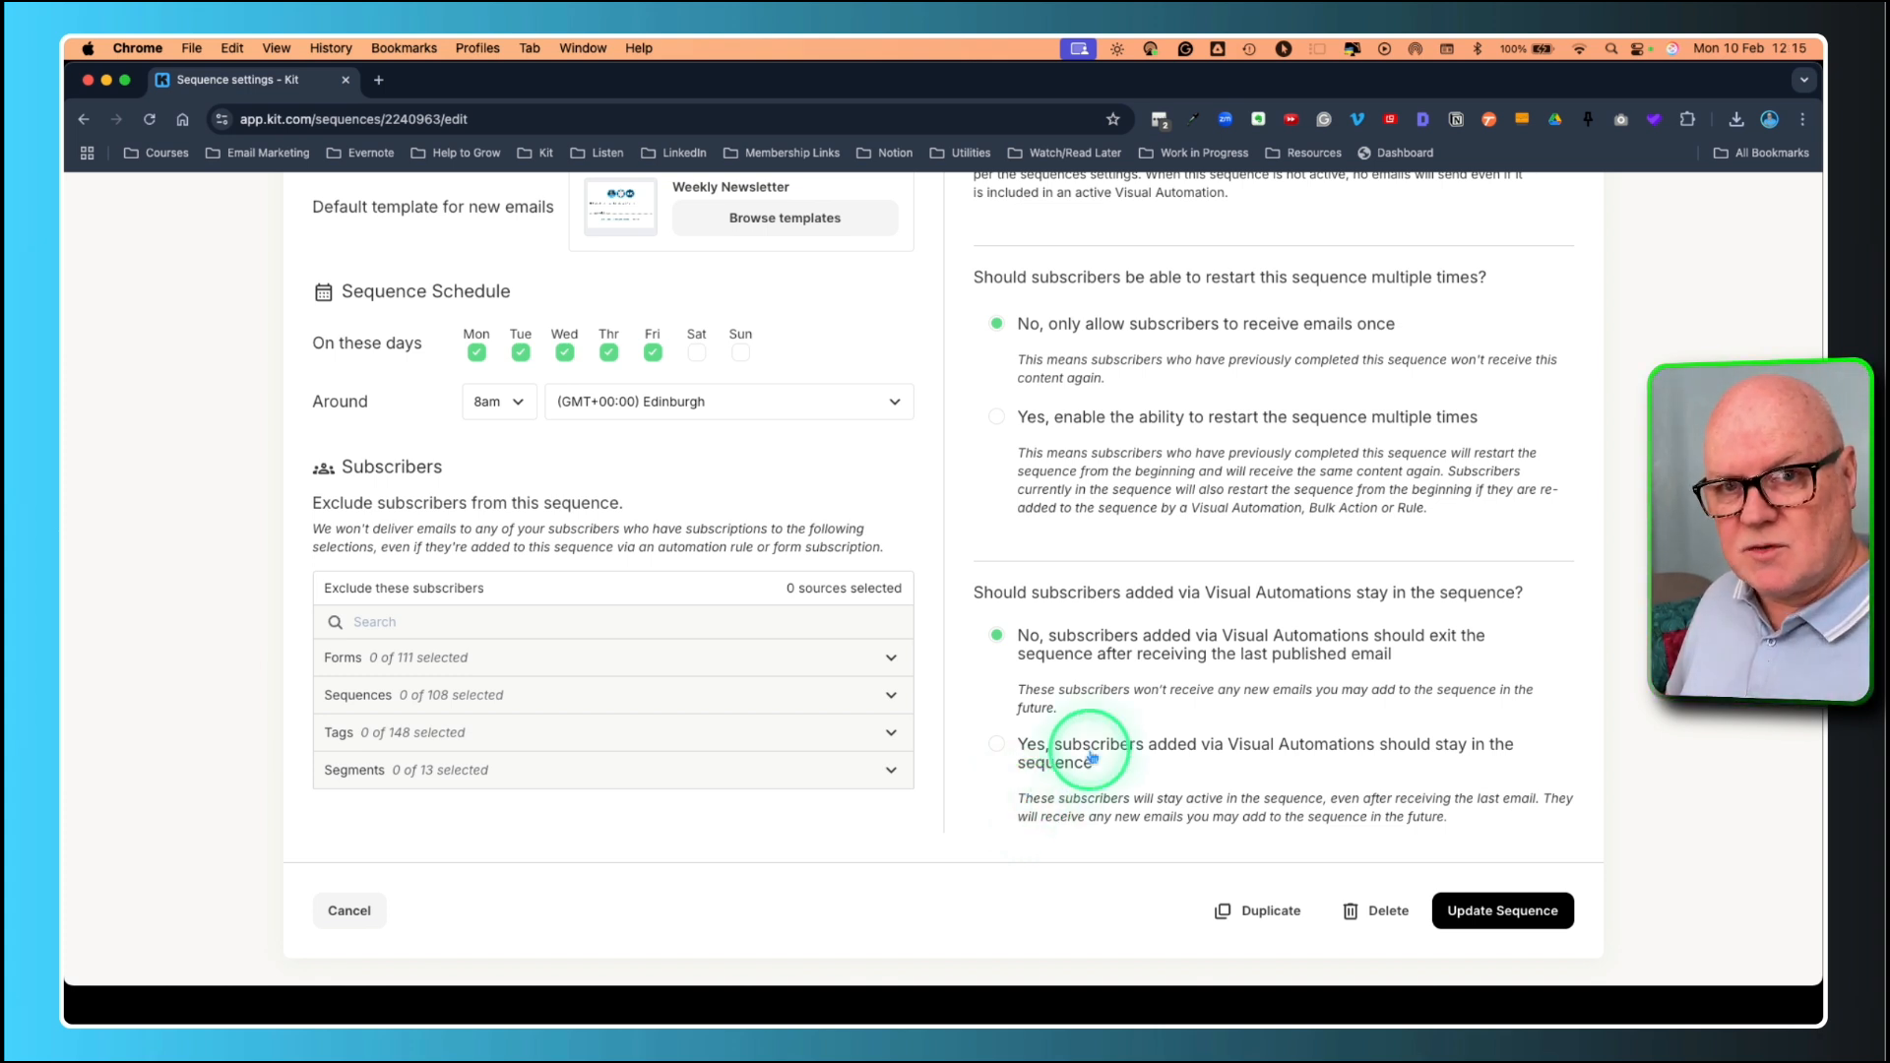
pyautogui.scroll(3, 1174, 738)
pyautogui.scroll(2, 1173, 738)
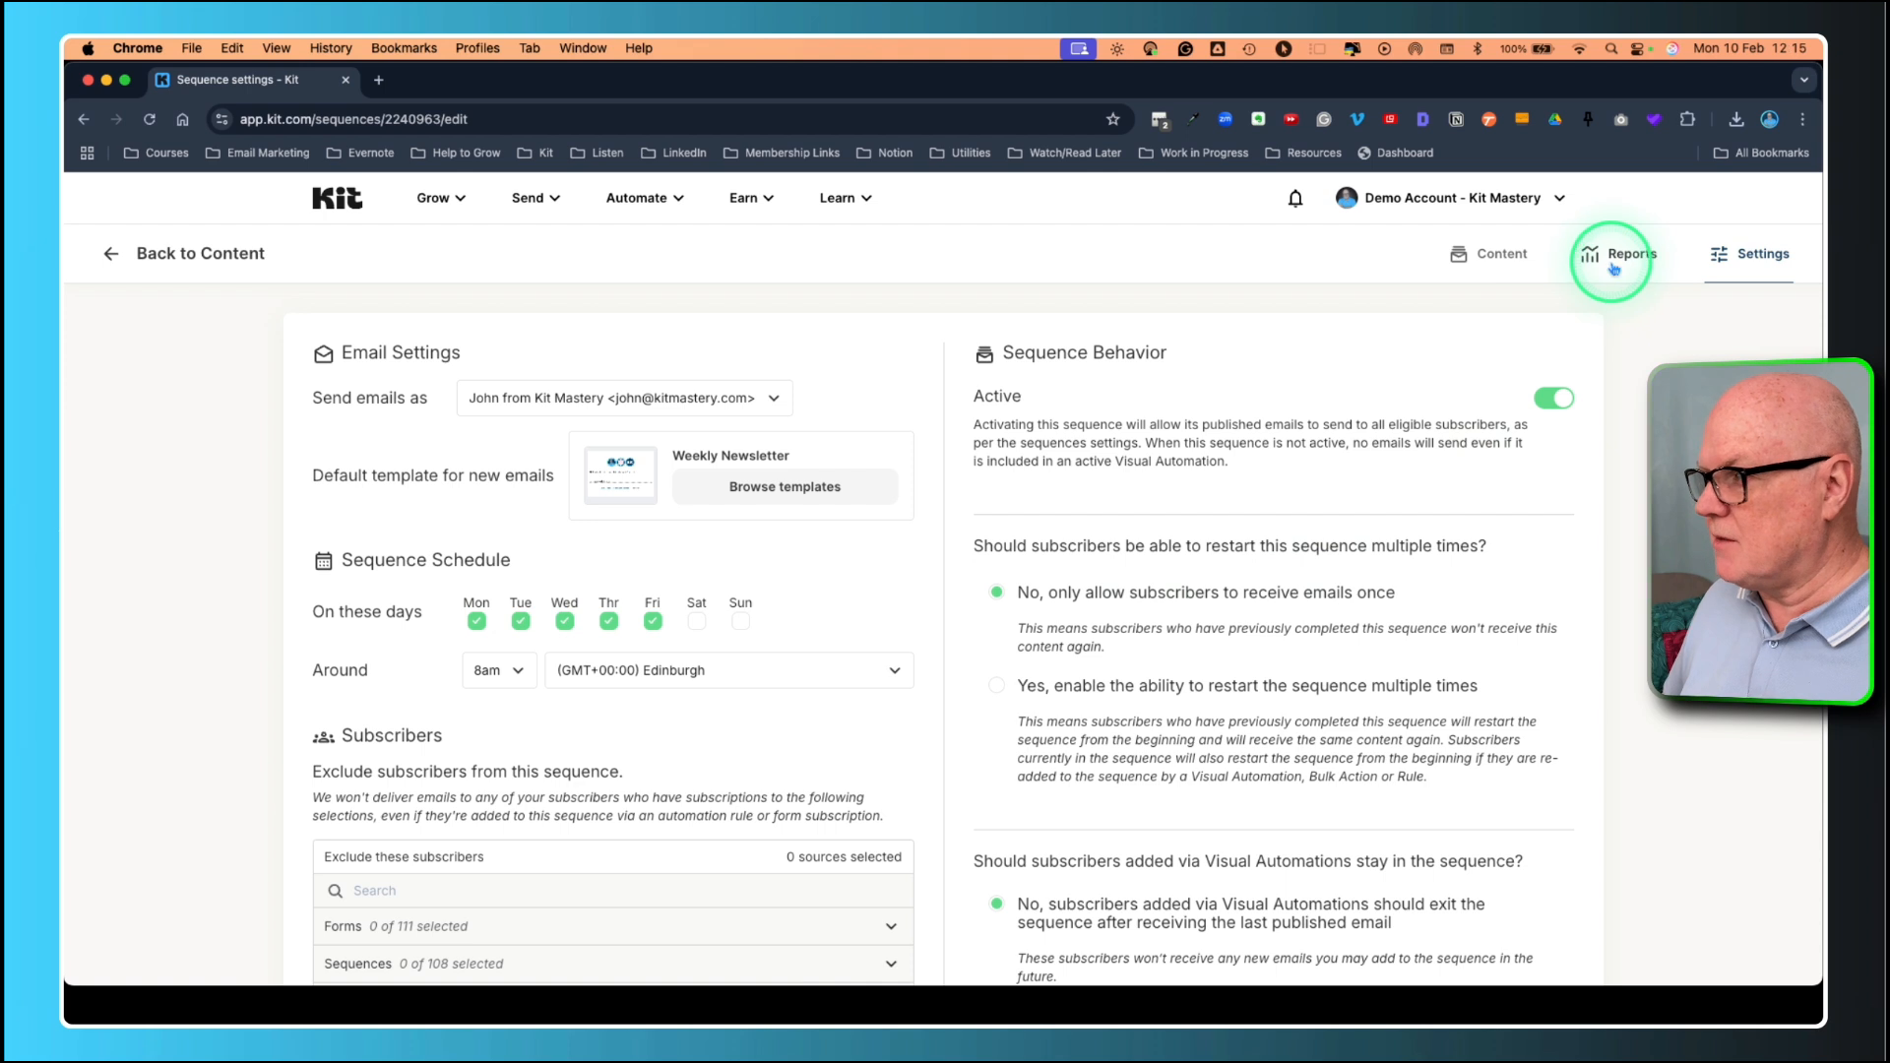
pyautogui.scroll(-1, 468, 368)
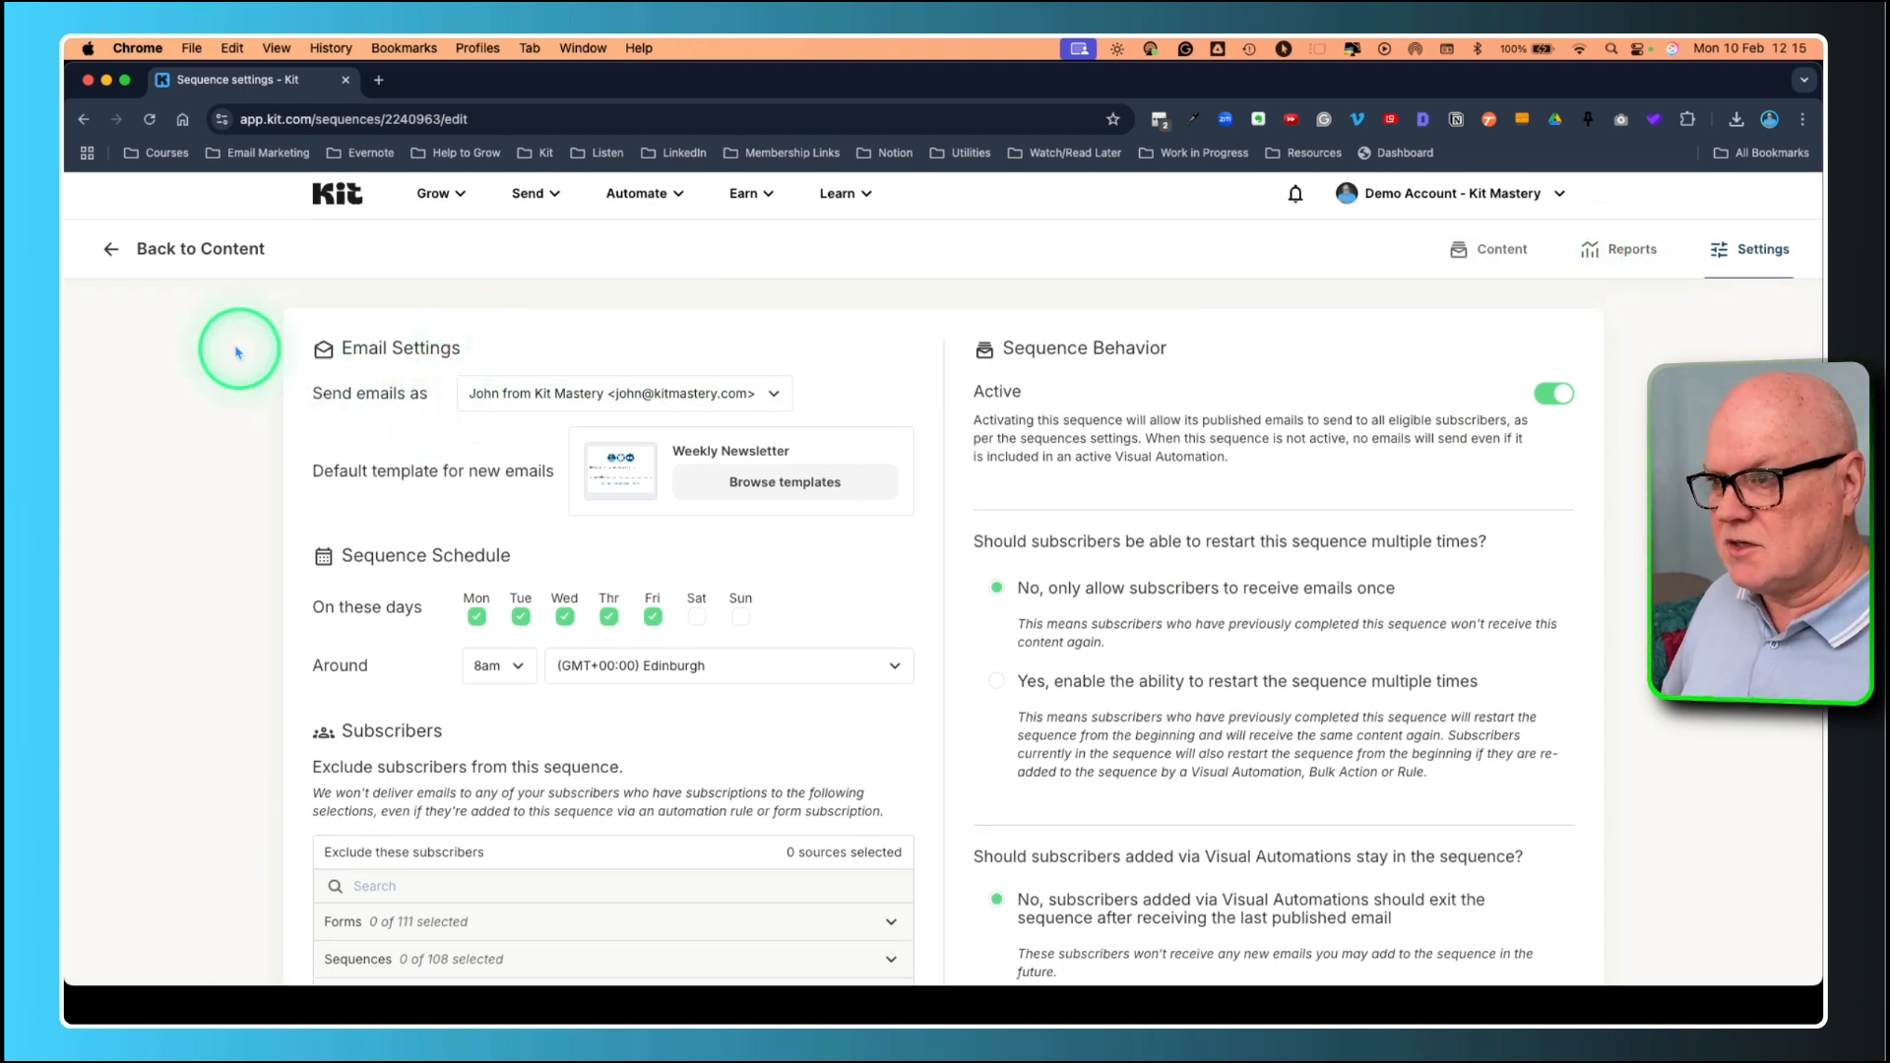
# Return to the sequence content and switch the third, fourth and fifth emails to published.
pyautogui.click(110, 256)
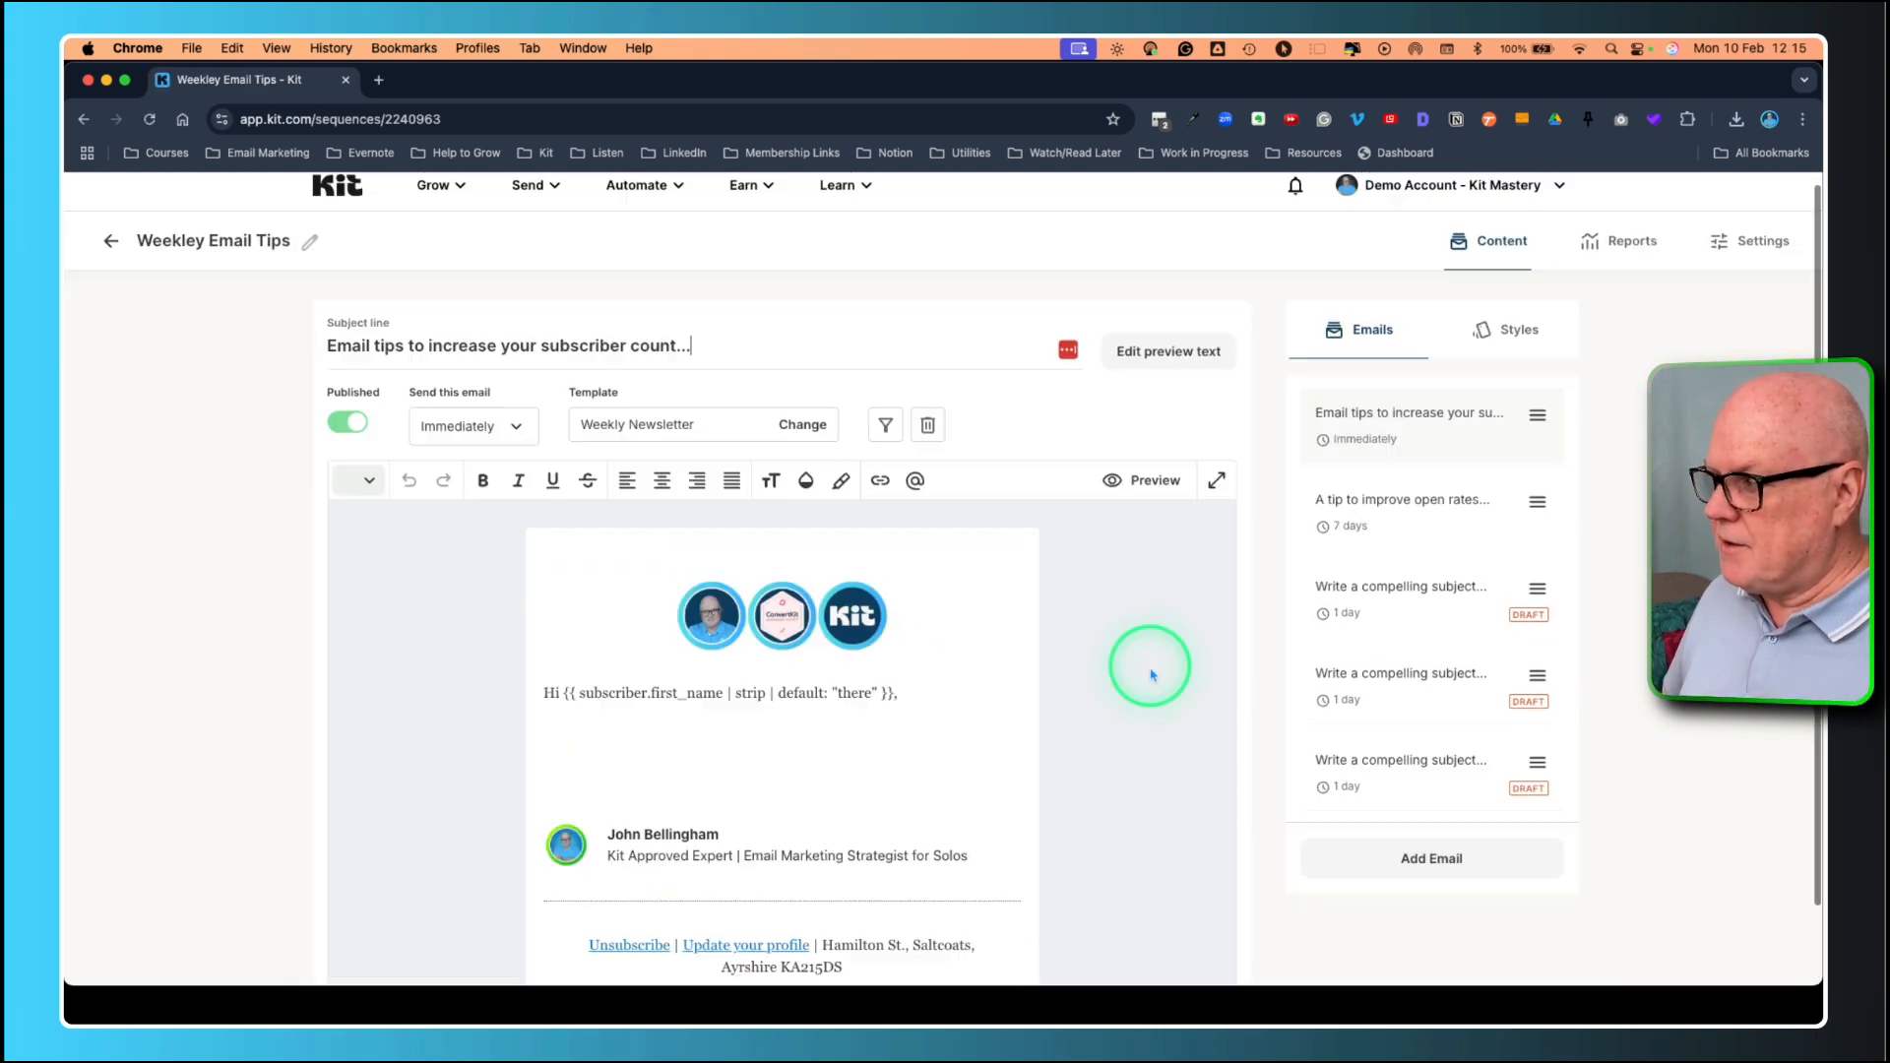
pyautogui.click(1429, 622)
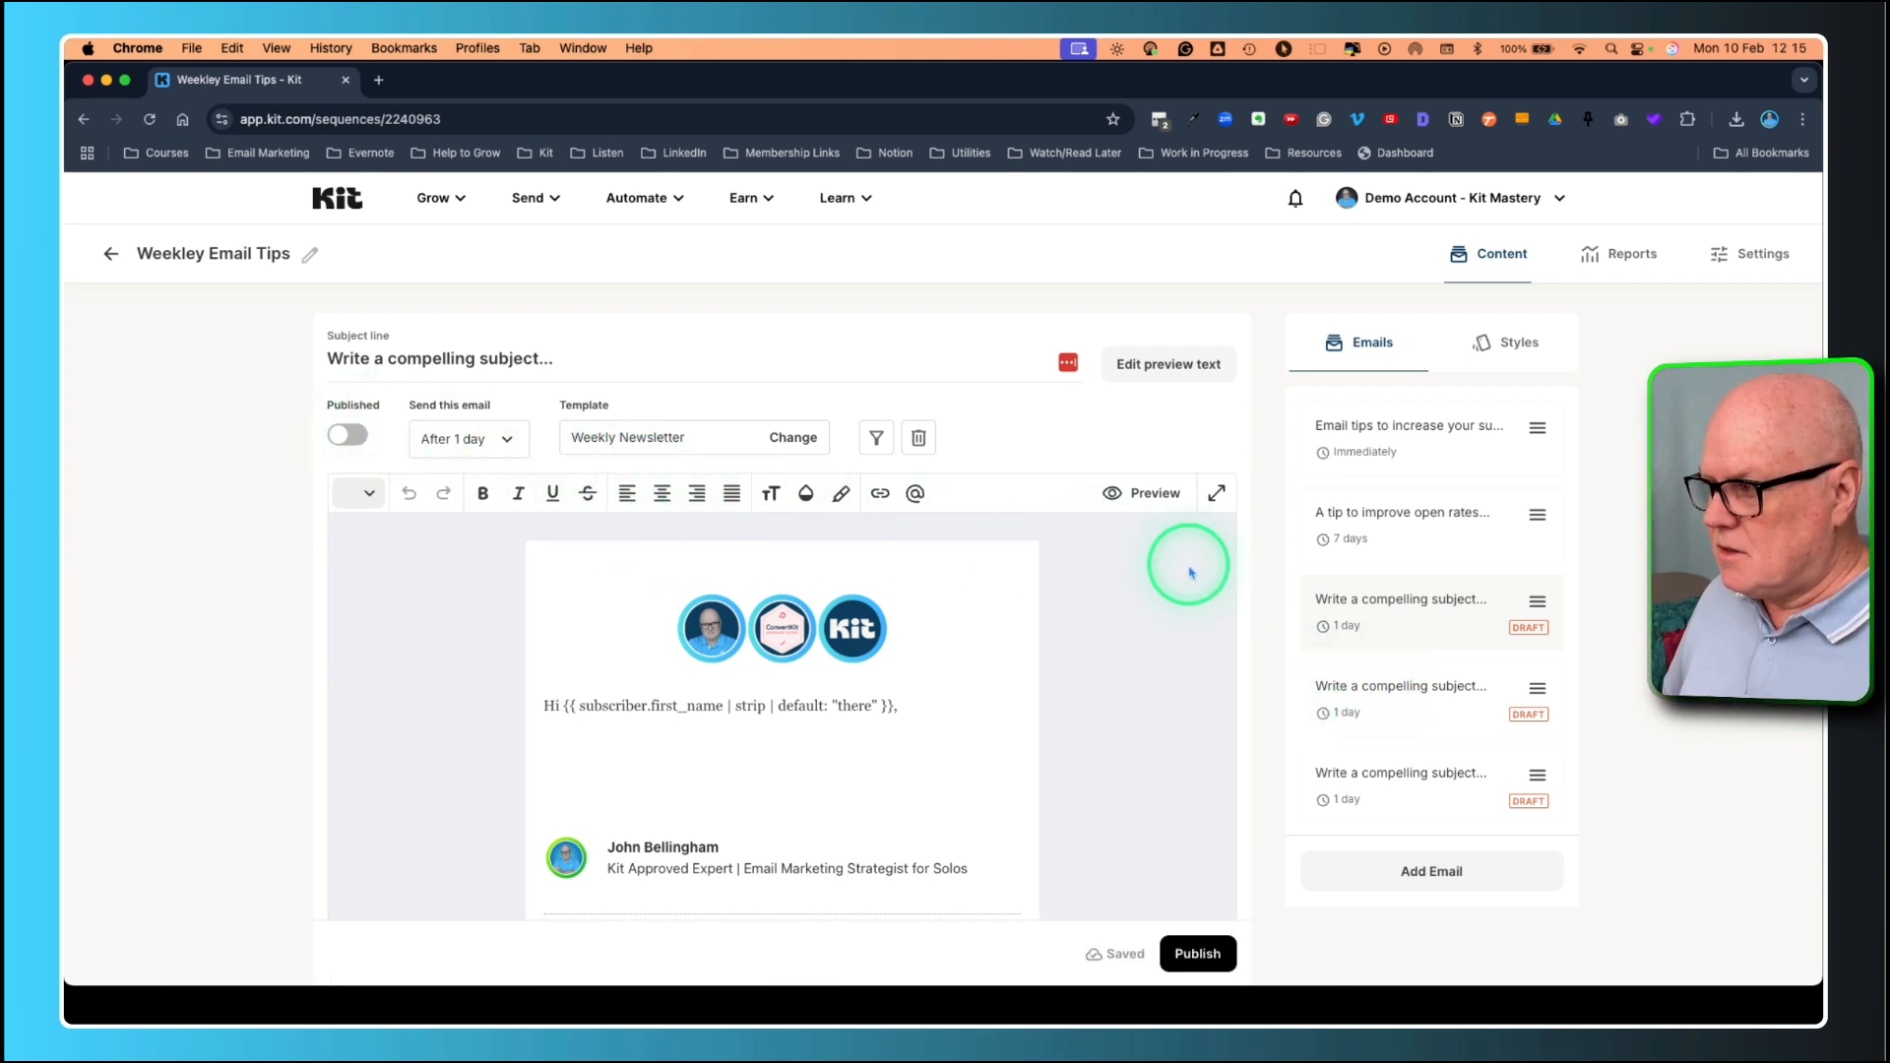
pyautogui.click(1390, 692)
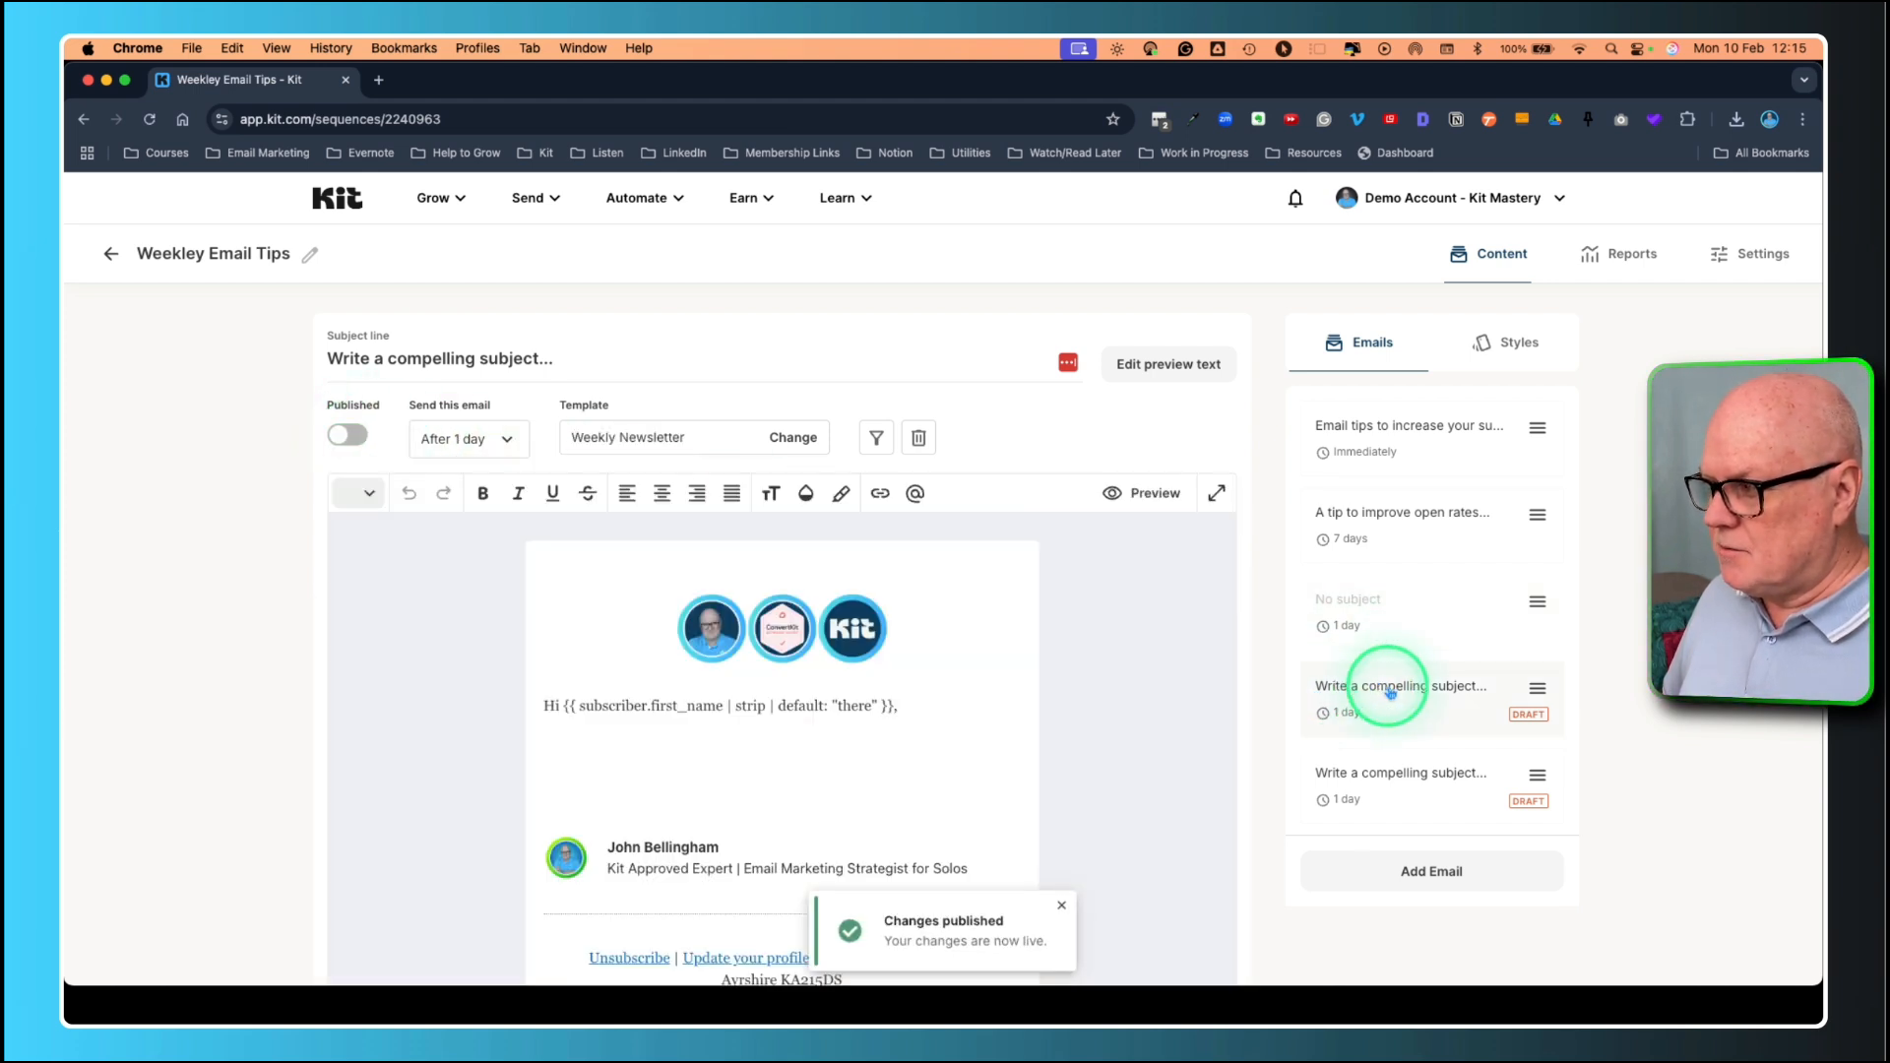
pyautogui.click(347, 435)
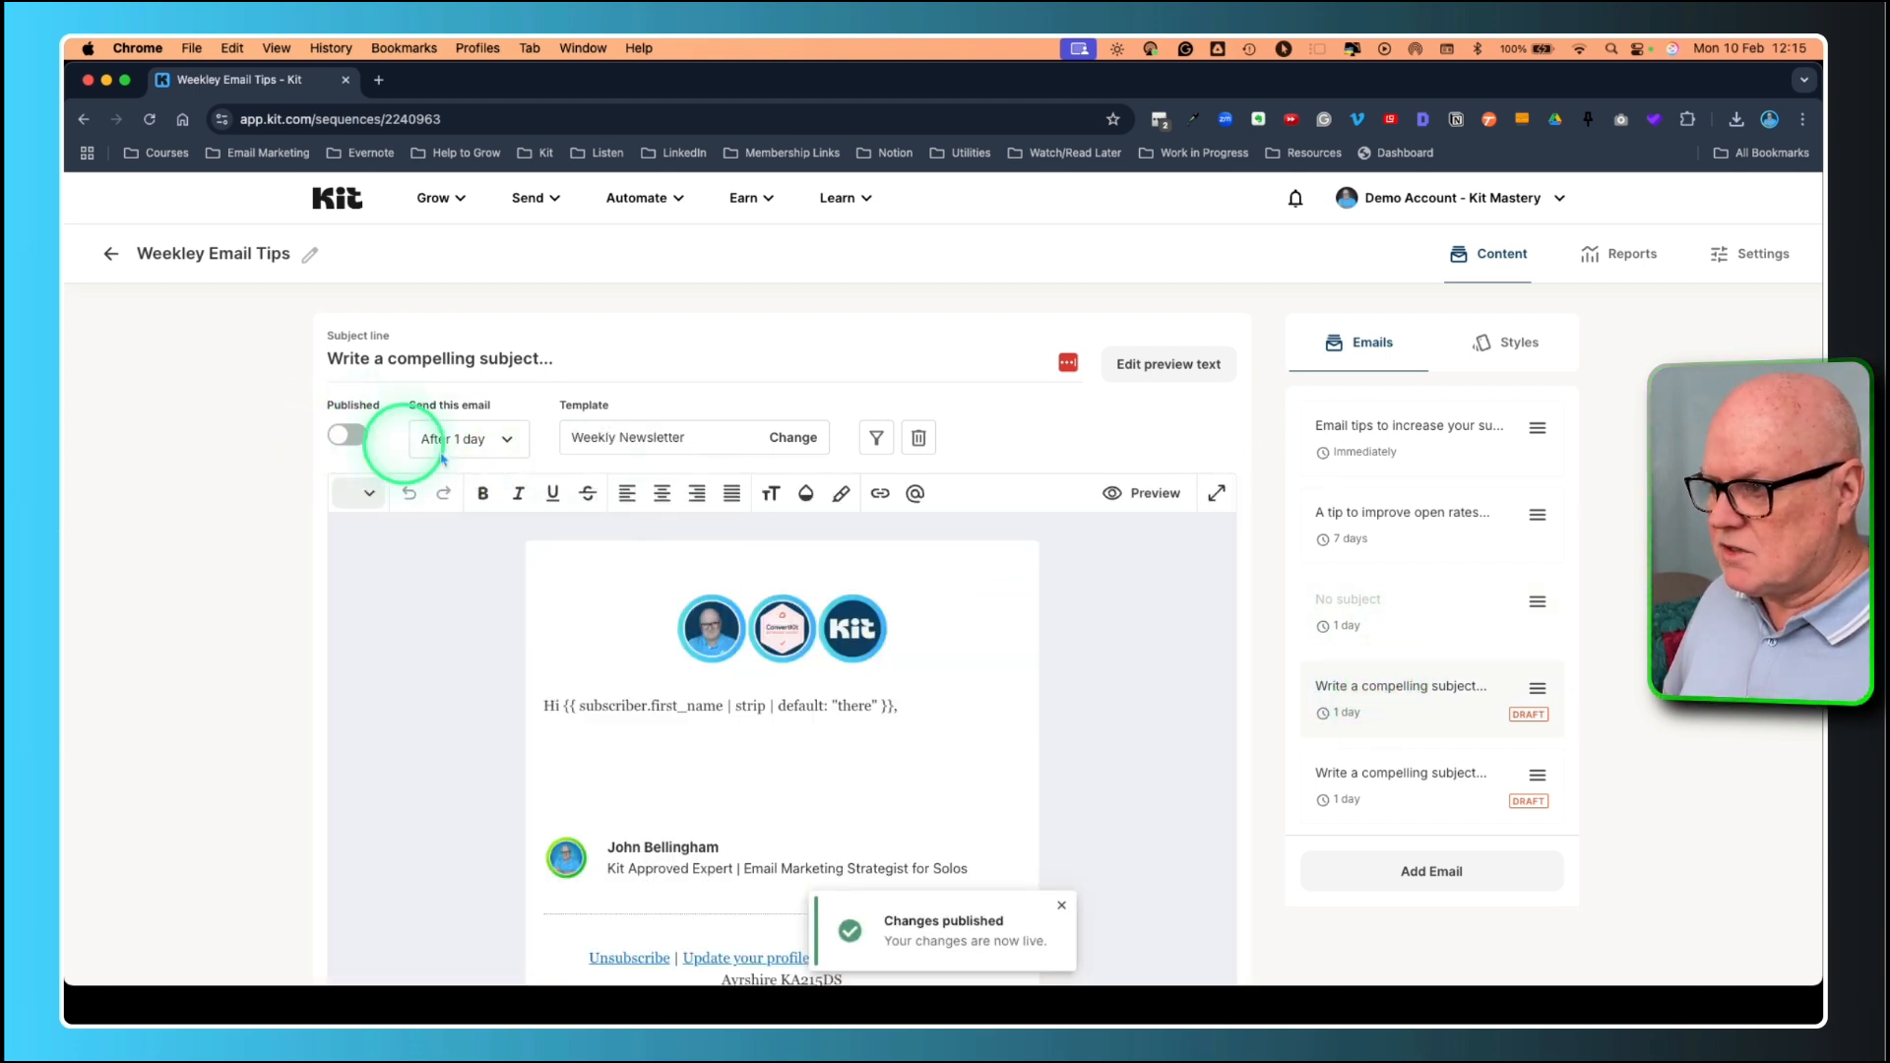
pyautogui.click(1377, 777)
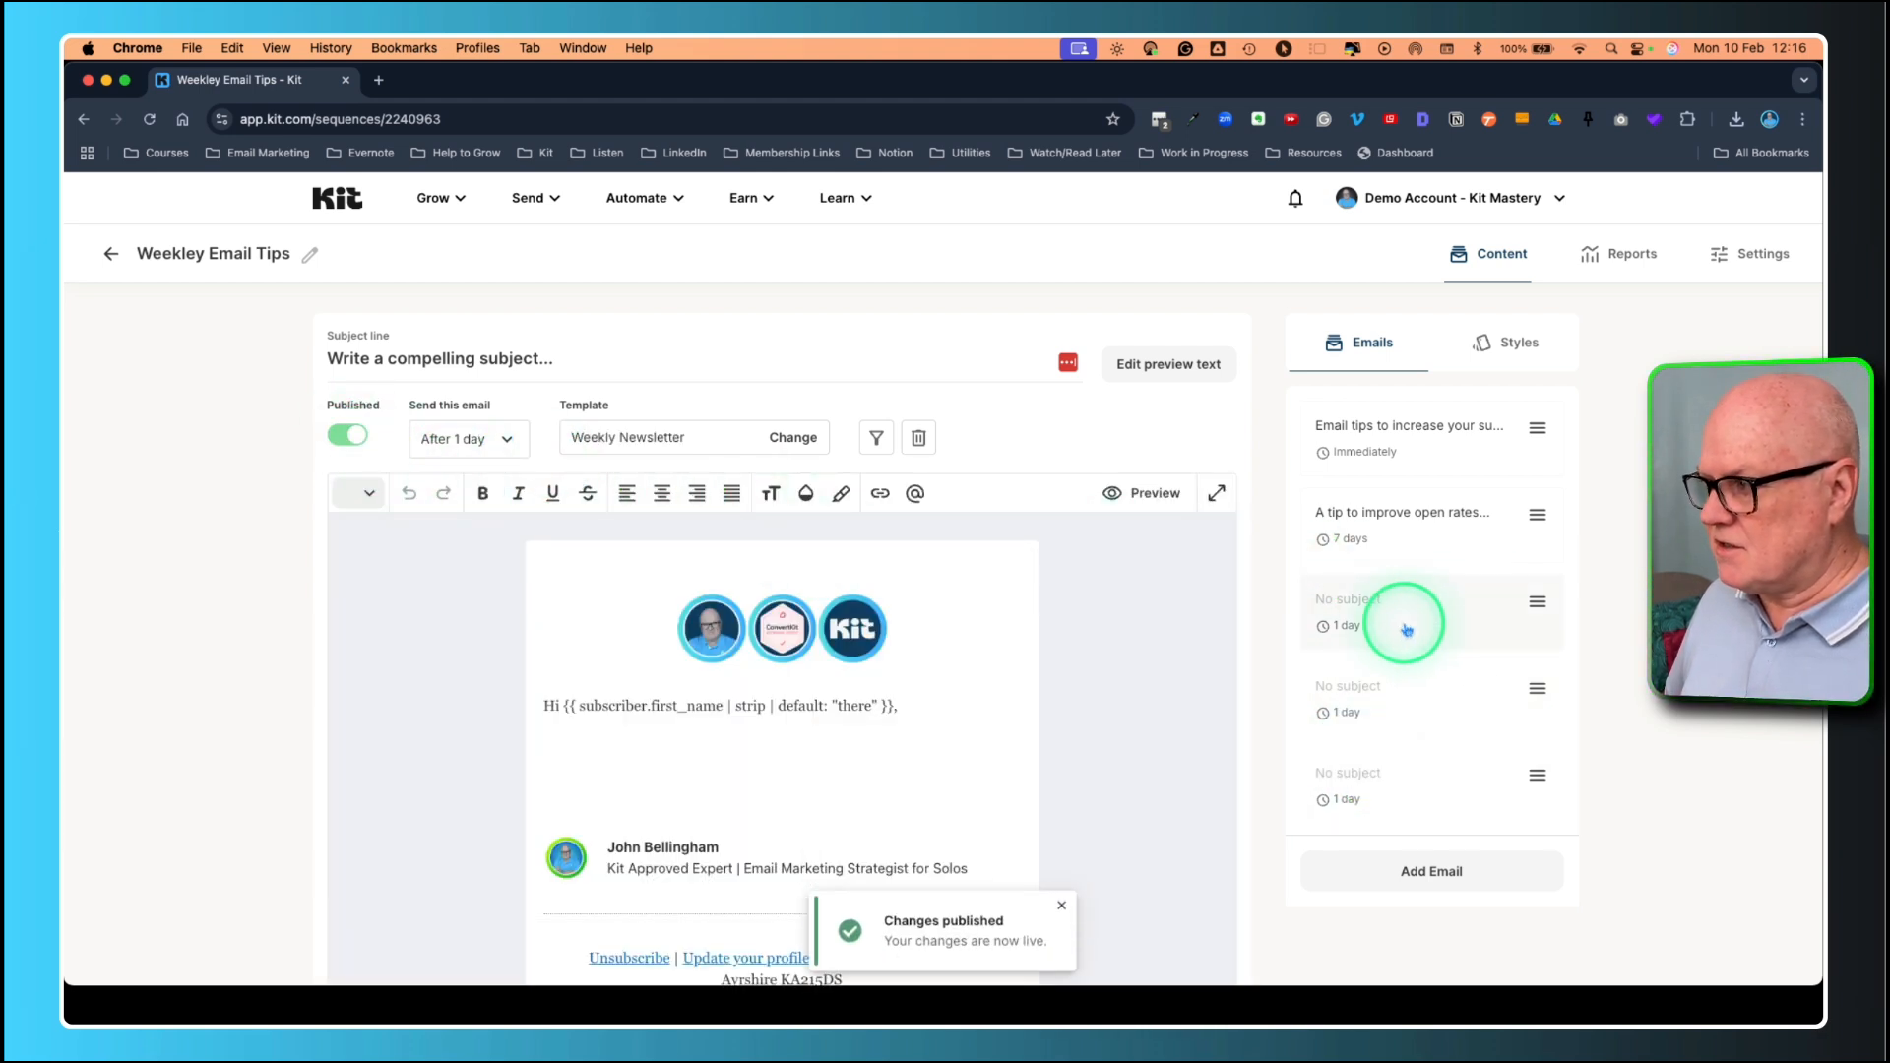
# Set the third email to send 7 days after the last email.
pyautogui.click(482, 445)
pyautogui.doubleClick(408, 504)
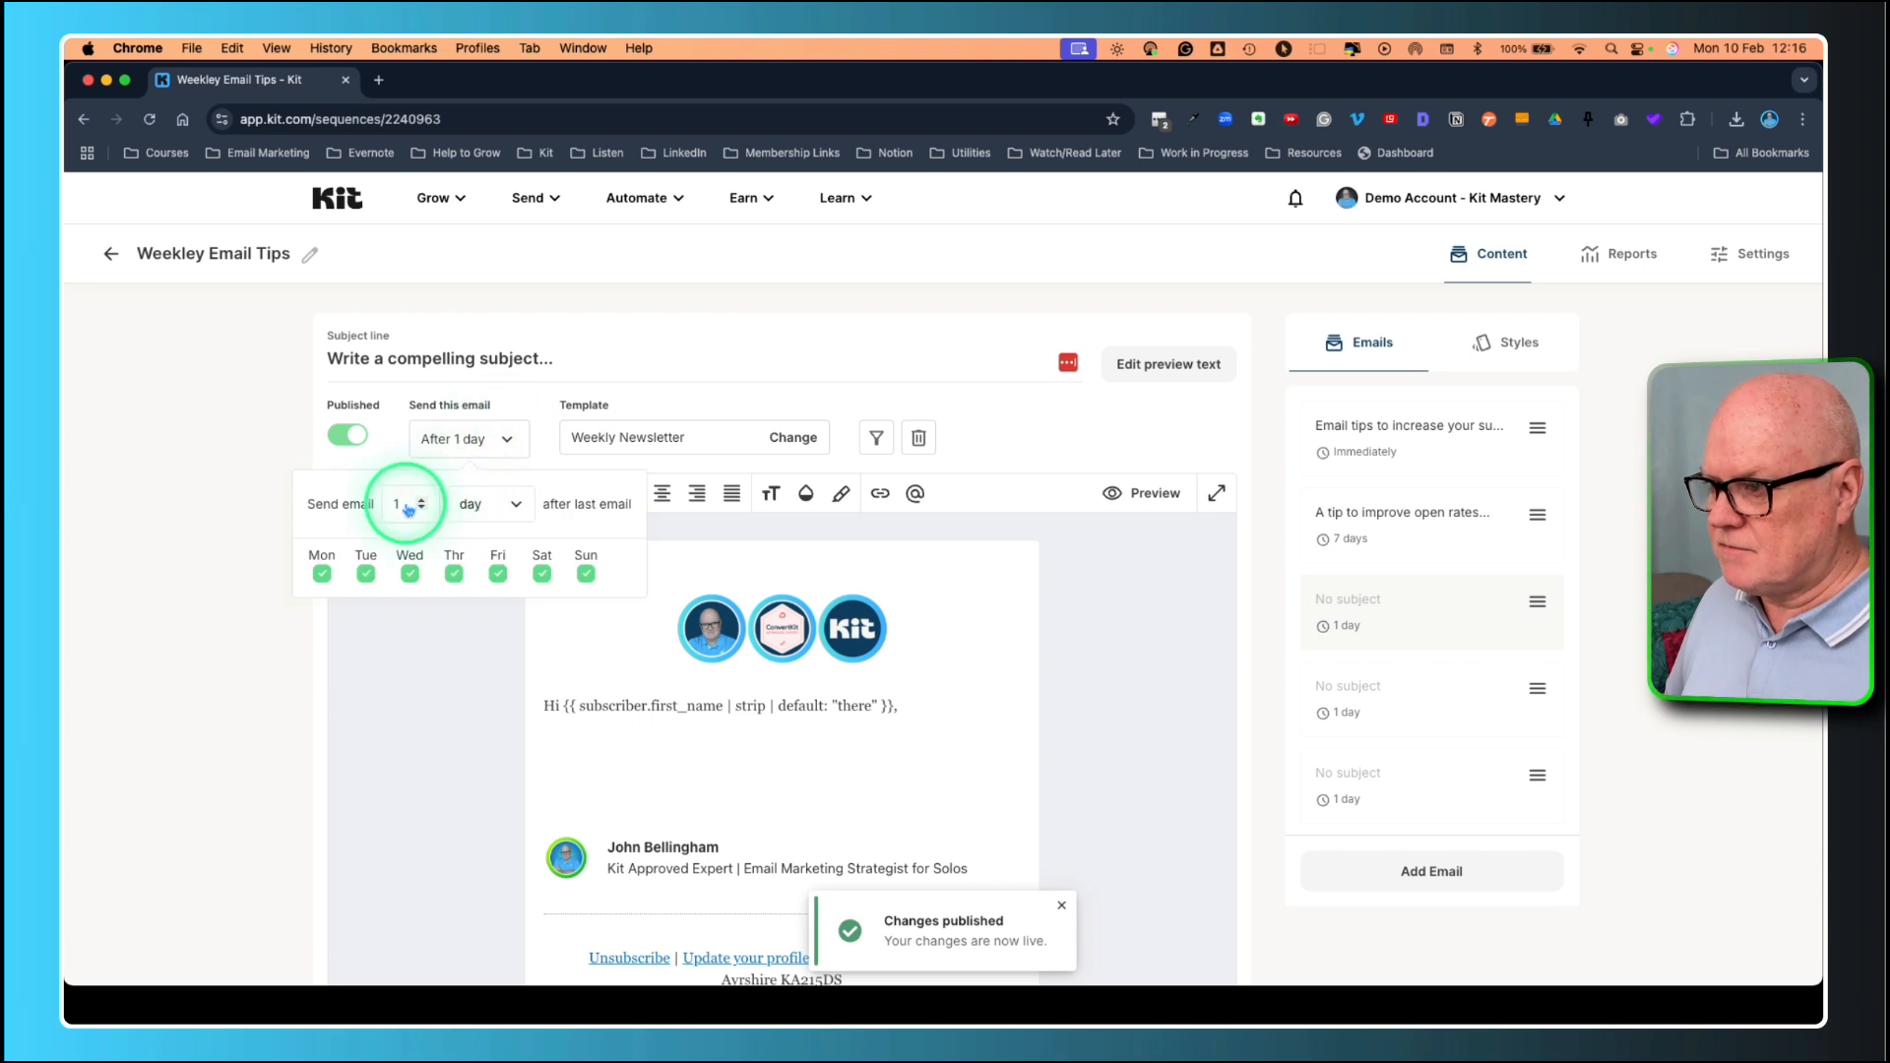
pyautogui.write('7')
pyautogui.click(464, 624)
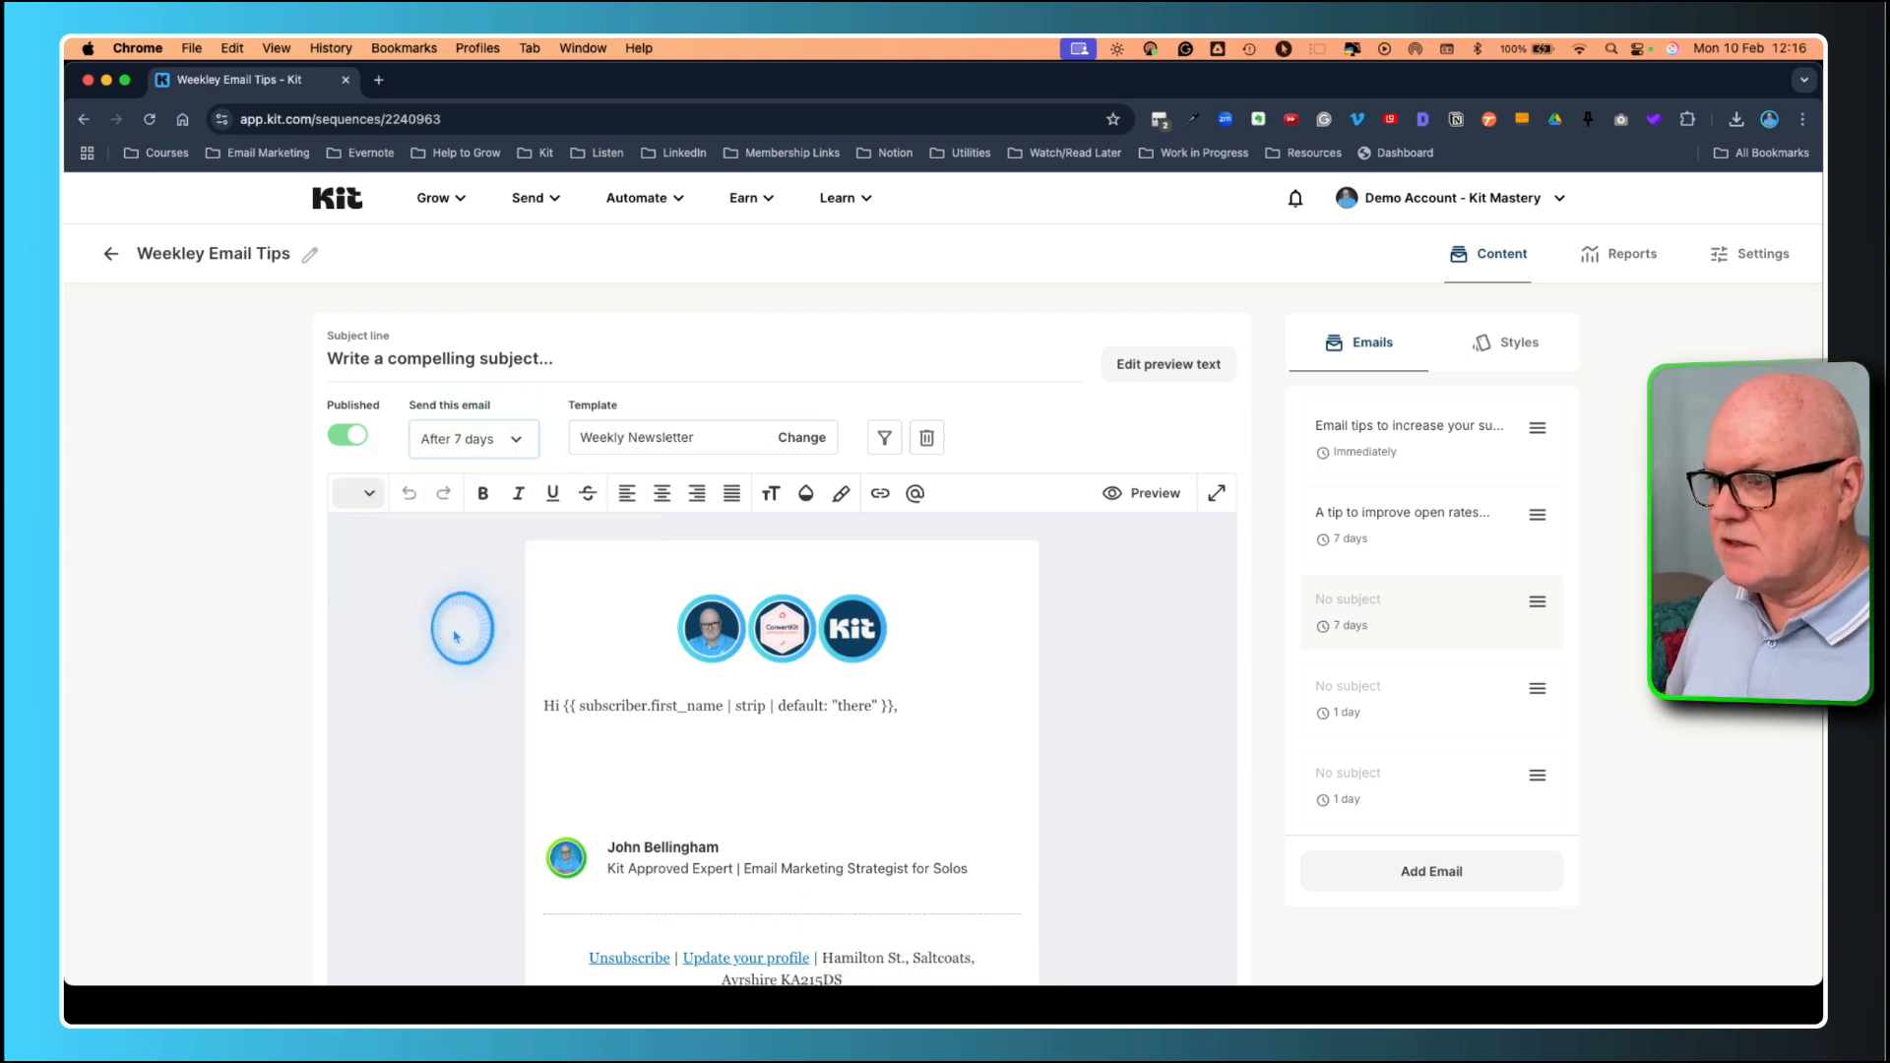
# Set the fourth email to send 7 days after the last email.
pyautogui.click(1404, 704)
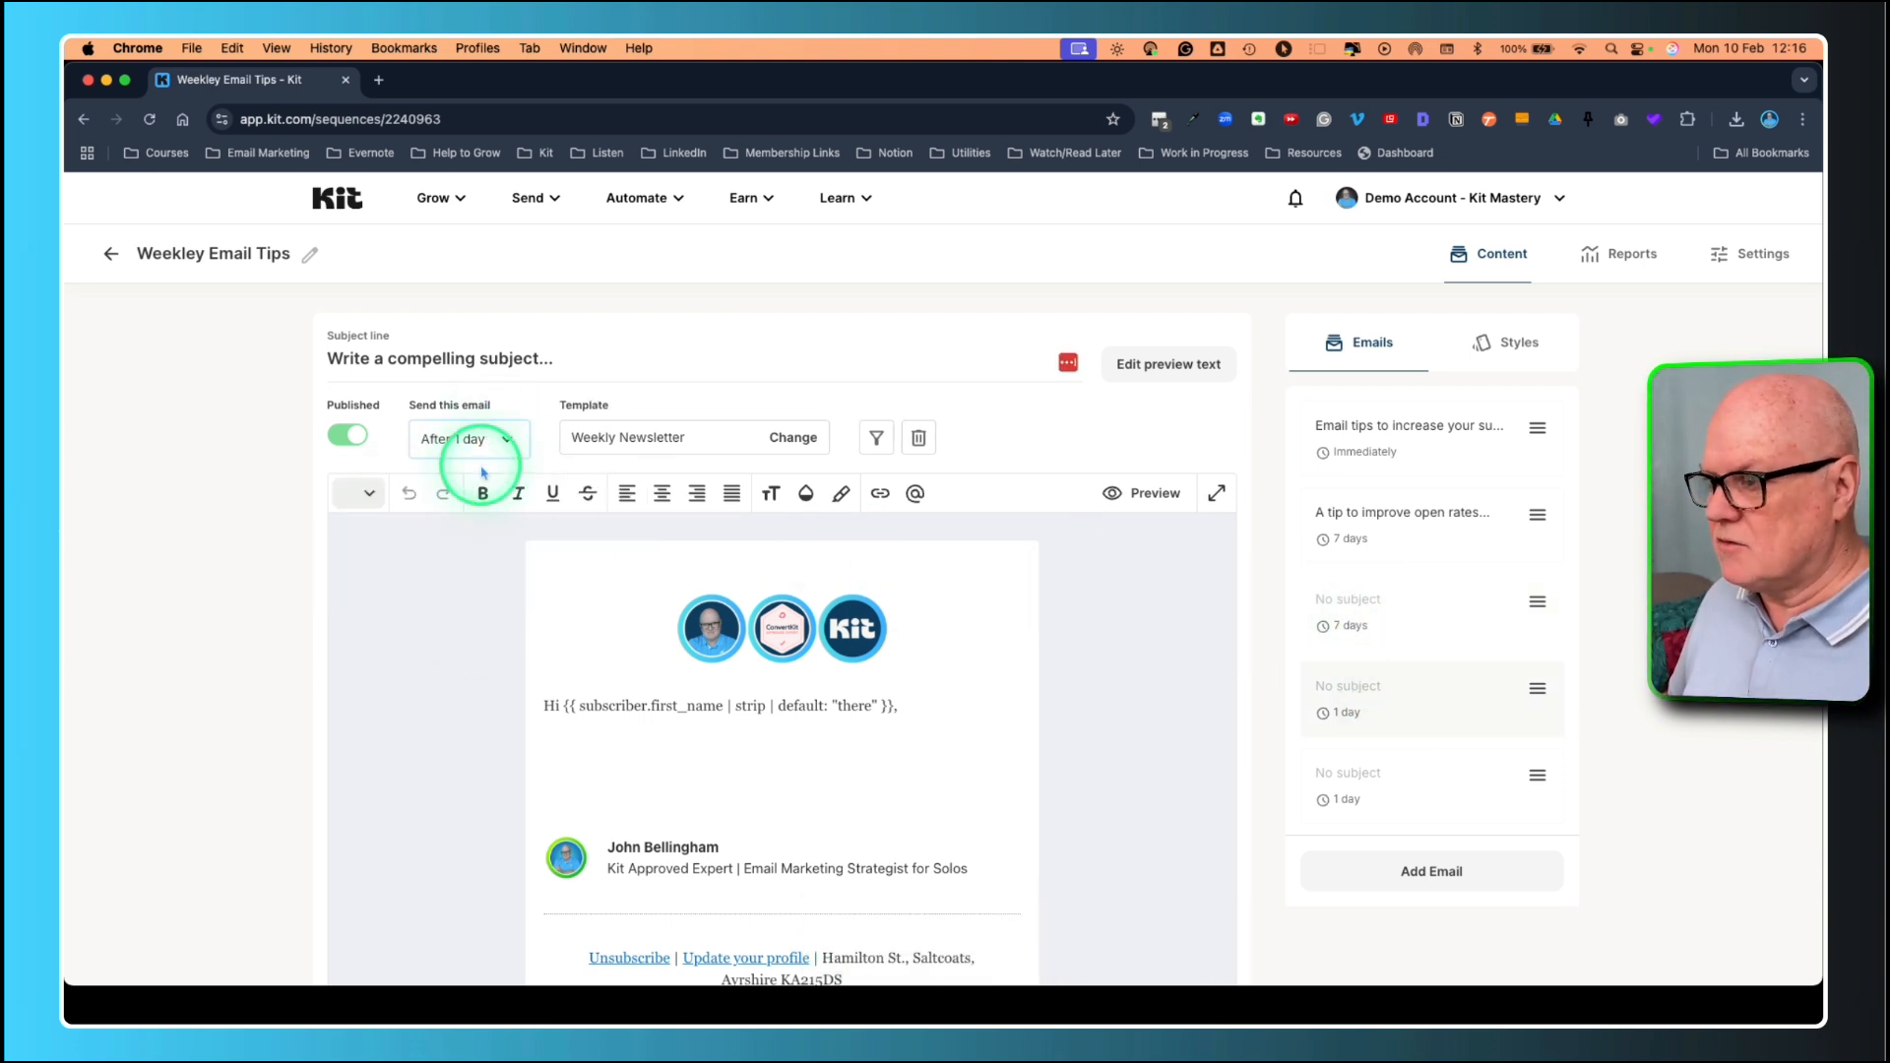
pyautogui.click(469, 438)
pyautogui.click(413, 506)
pyautogui.moveTo(413, 509); pyautogui.dragTo(358, 500)
pyautogui.write('7')
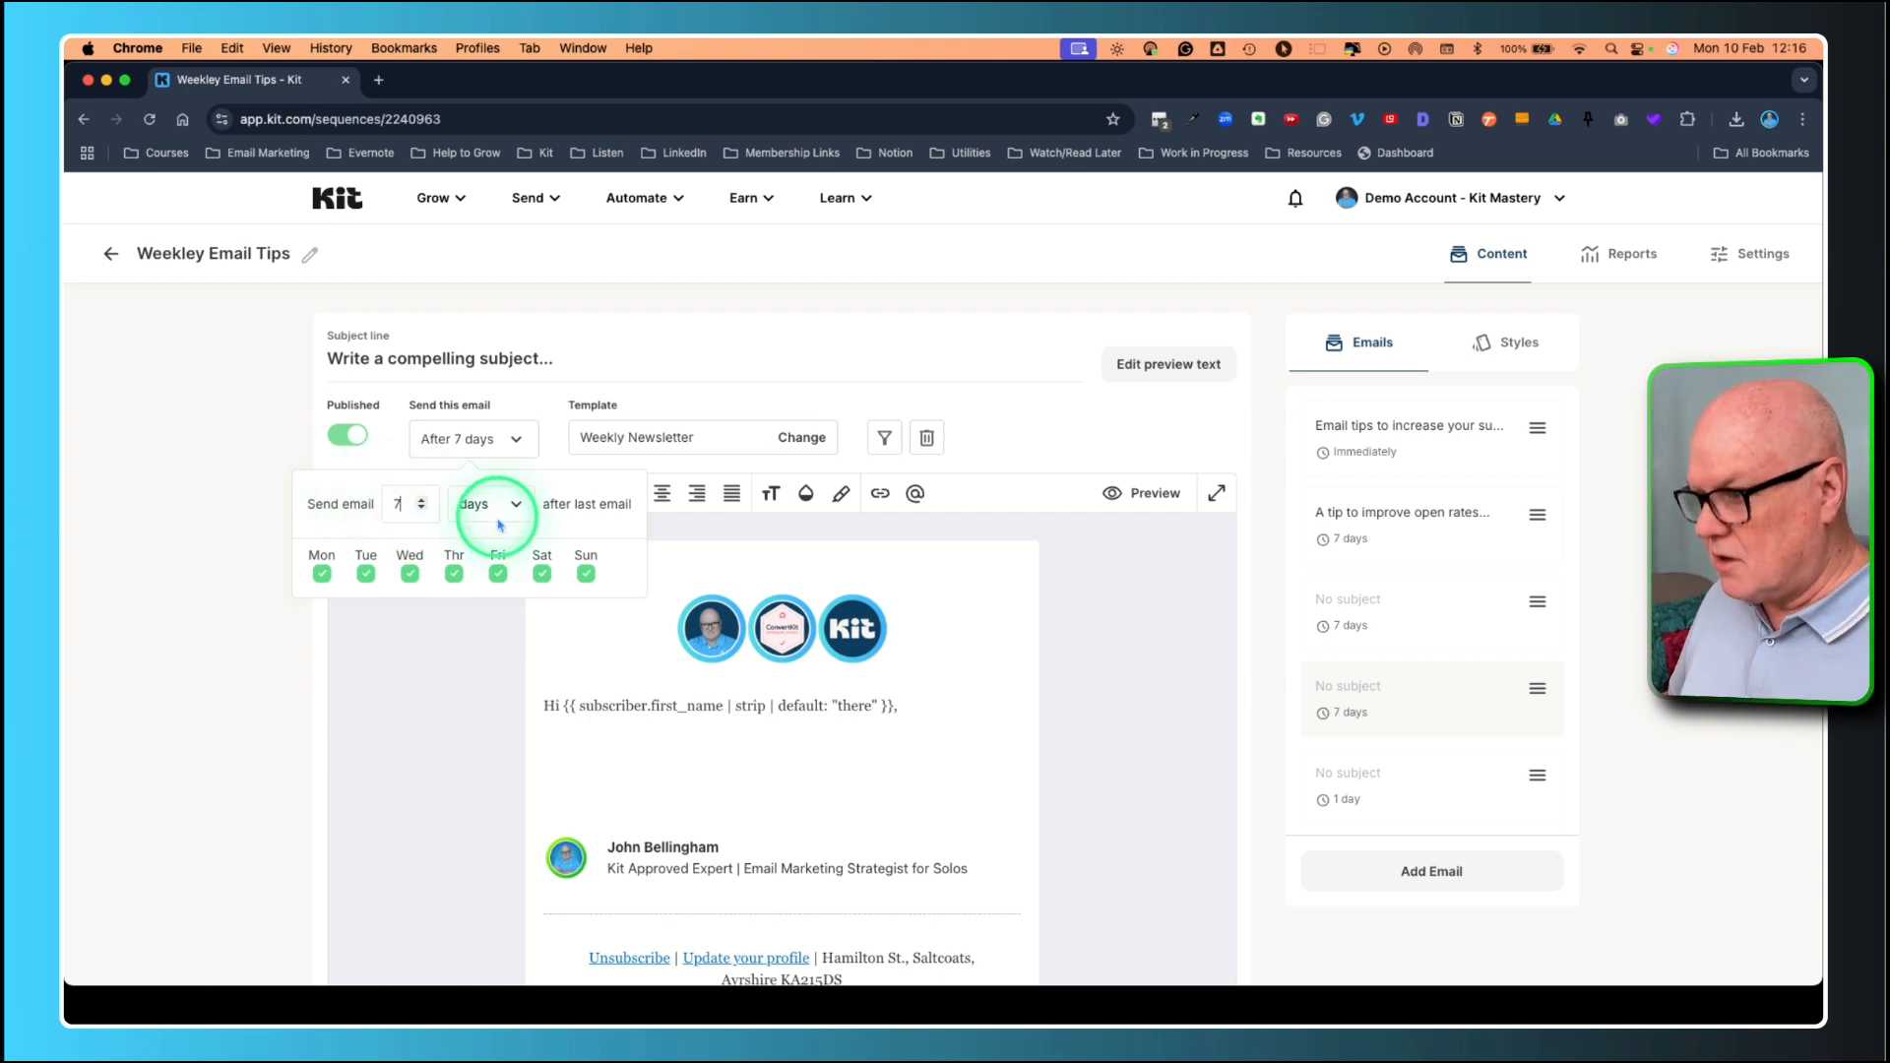
pyautogui.click(479, 635)
# Set the fifth email to send 7 days after the last email.
pyautogui.click(1433, 779)
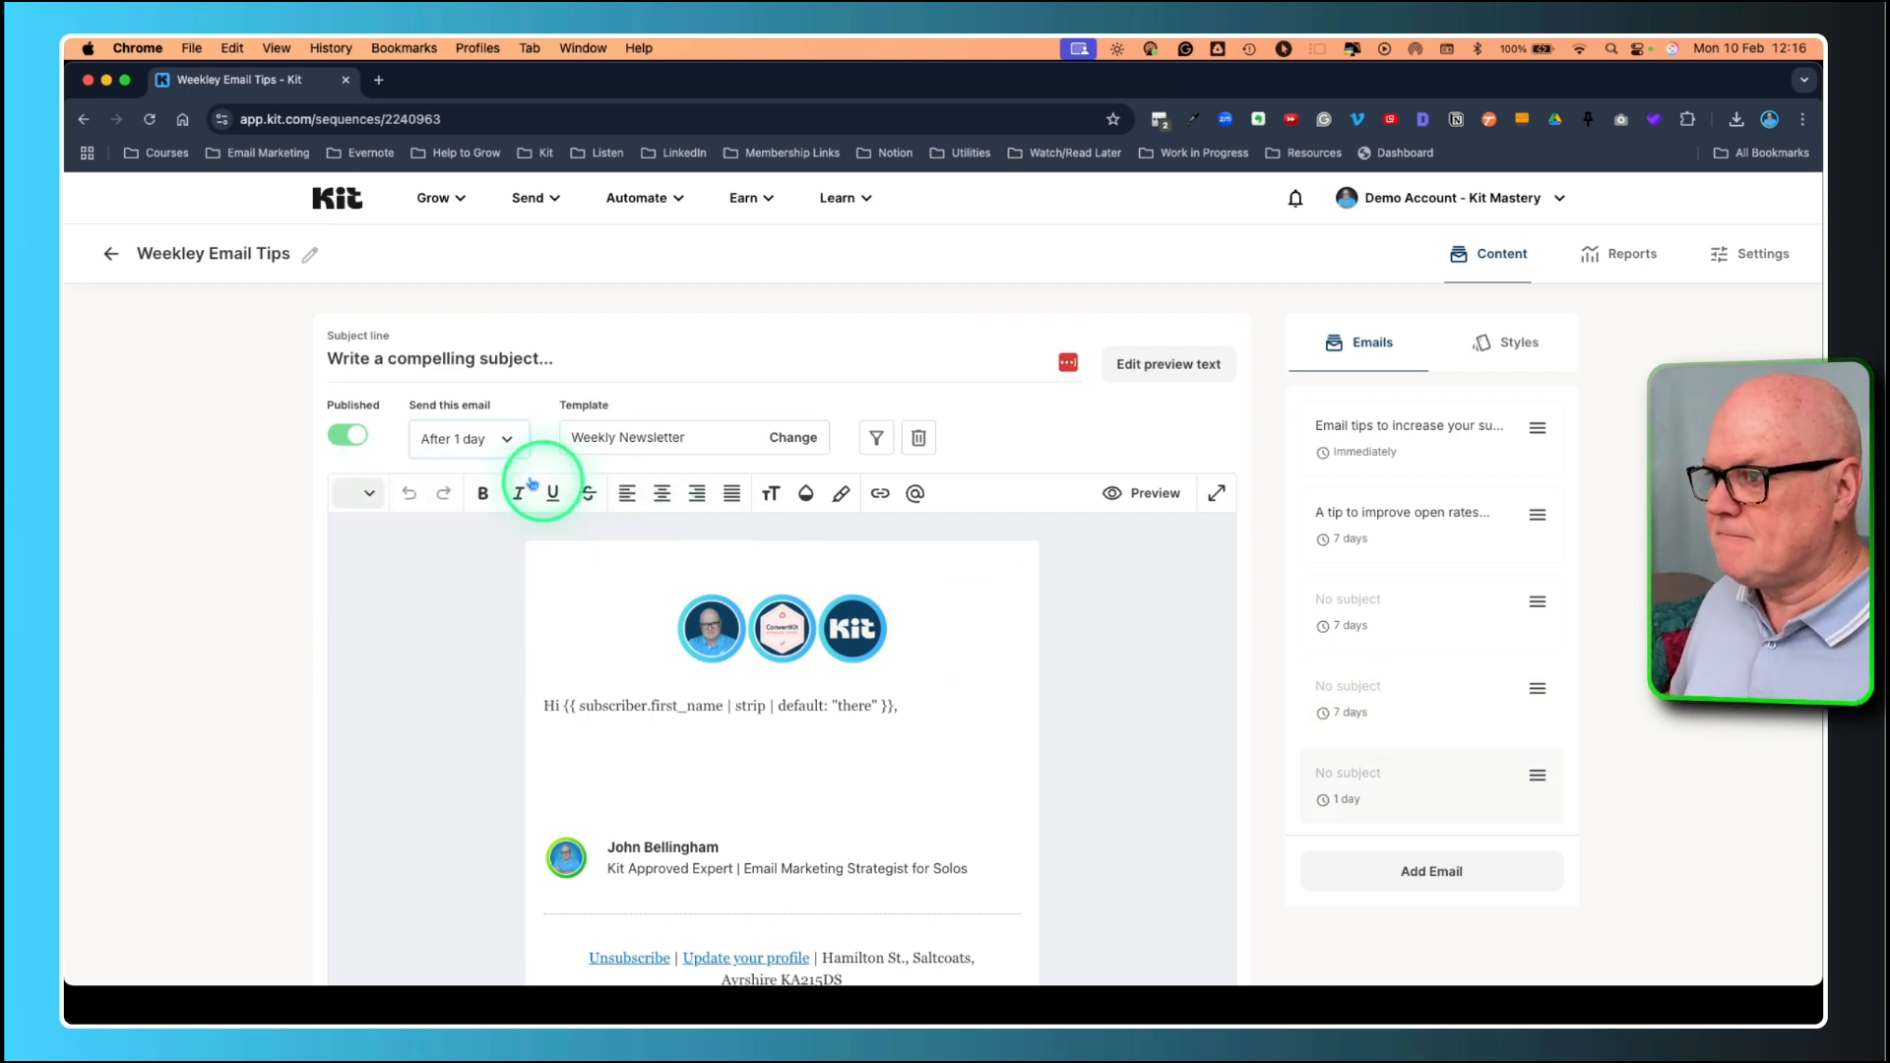
pyautogui.click(471, 438)
pyautogui.moveTo(413, 505); pyautogui.dragTo(340, 498)
pyautogui.write('7')
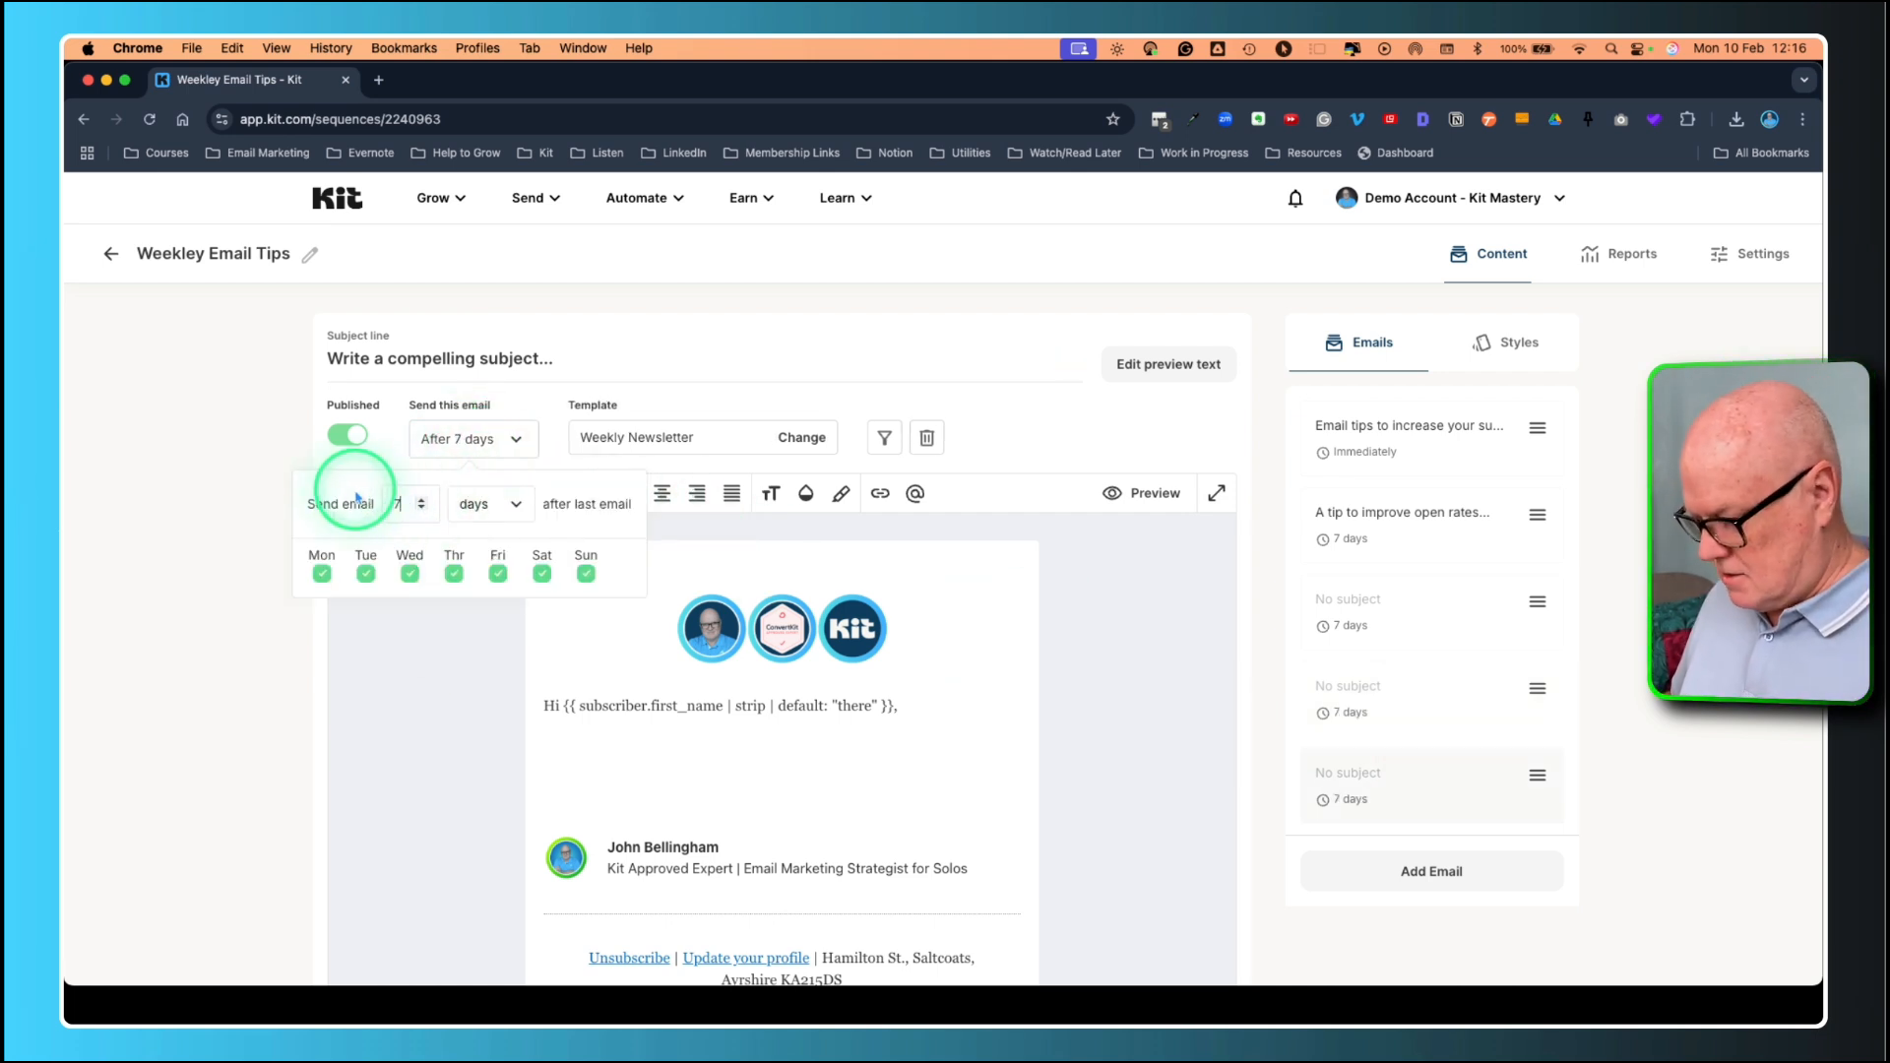
pyautogui.click(460, 651)
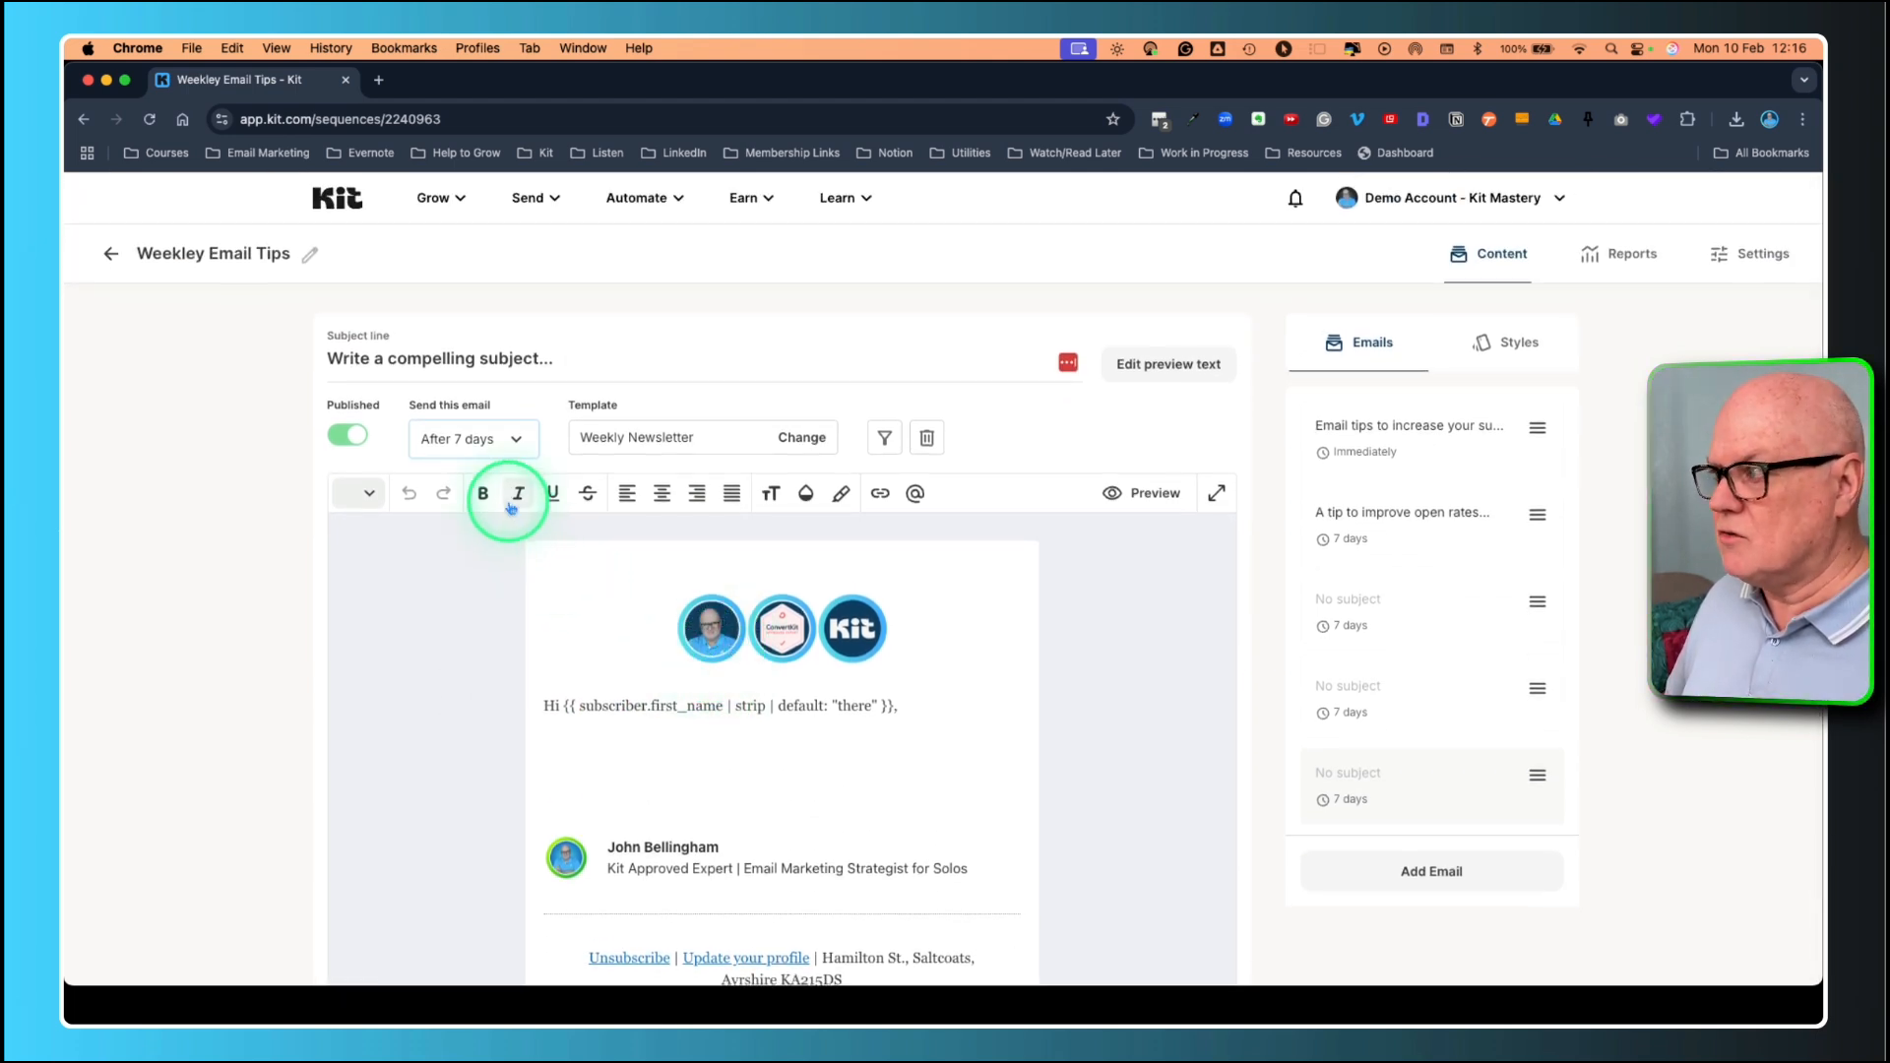
# Return to the list of sequences and check the details entry for Weekley Email Tips.
pyautogui.click(110, 256)
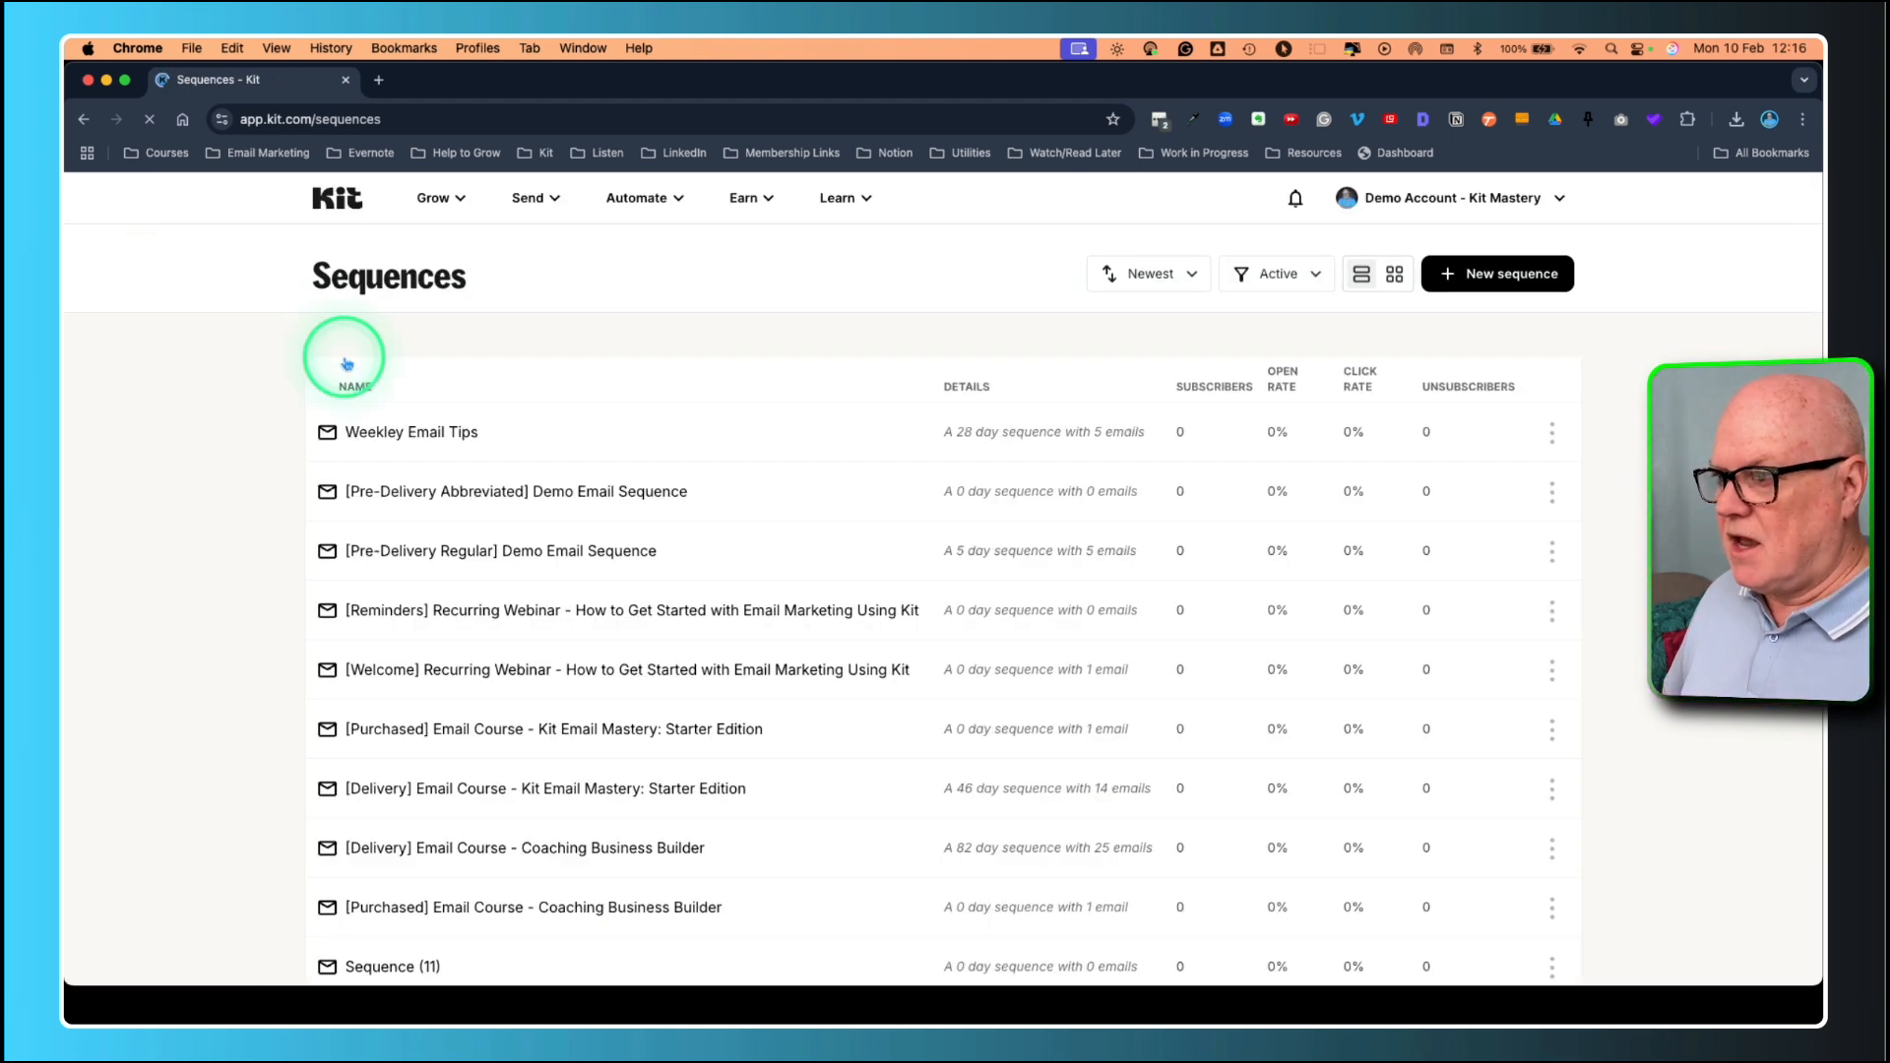
pyautogui.moveTo(944, 431); pyautogui.dragTo(1148, 426)
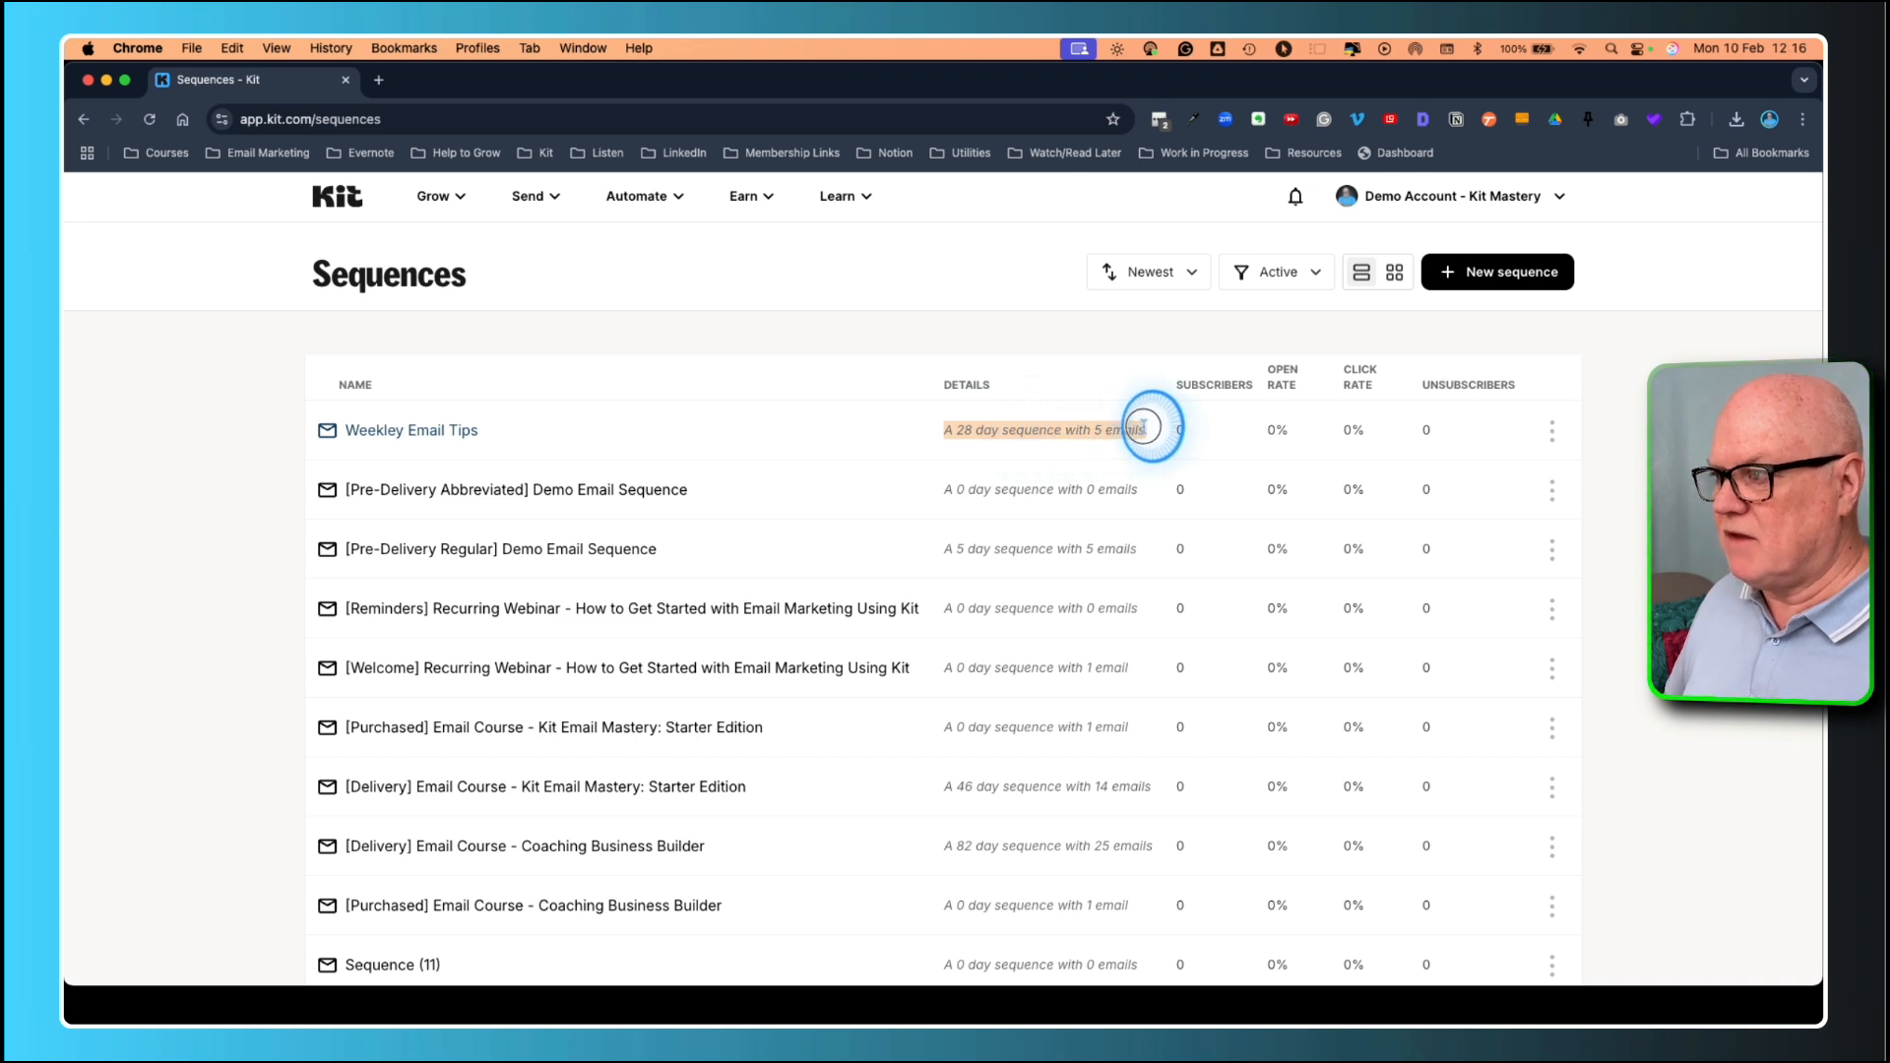